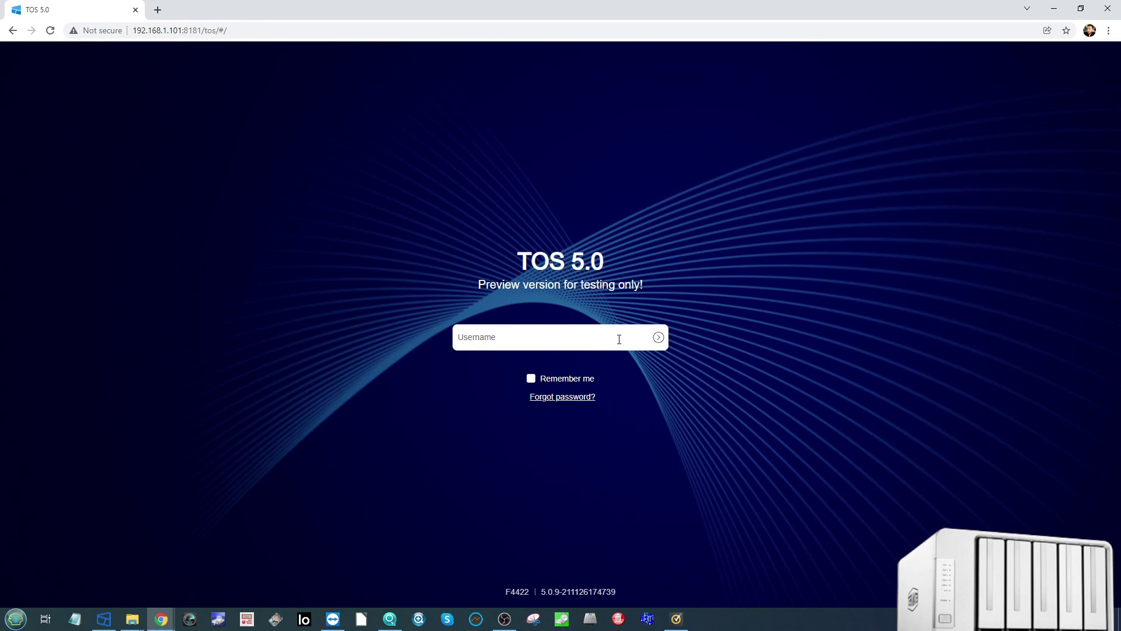
Step: Log in with the administrator username and the account password to reach the web desktop
text(Adm1n)
key(Return)
text(admin1234)
click(658, 336)
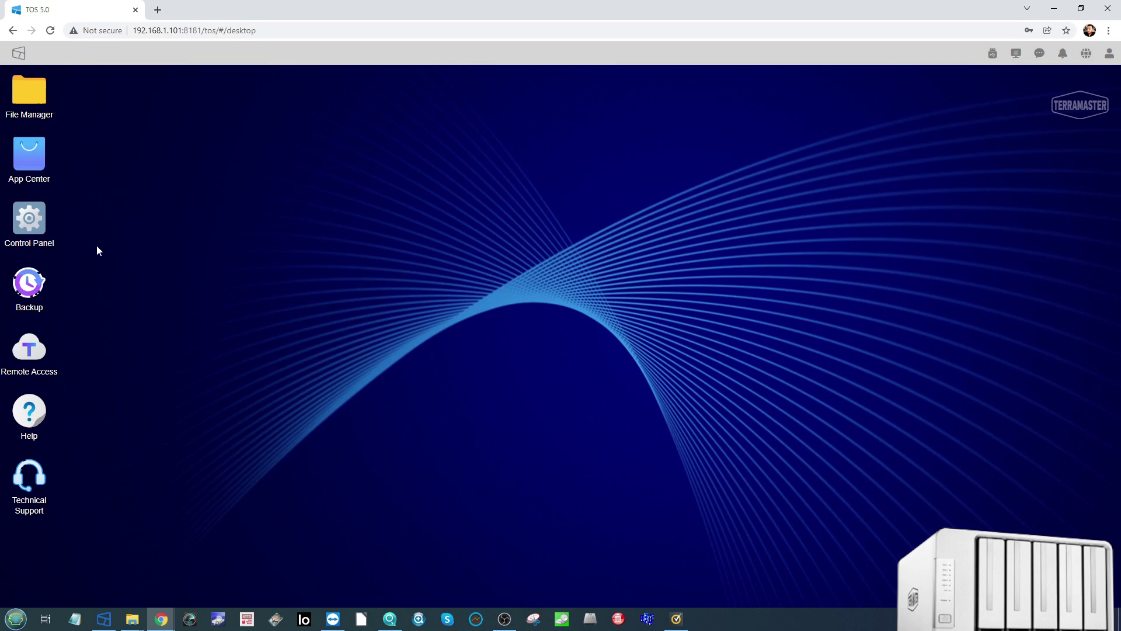
Step: Open App Center and File Manager, move File Manager aside, then minimize both windows
double_click(29, 153)
double_click(30, 90)
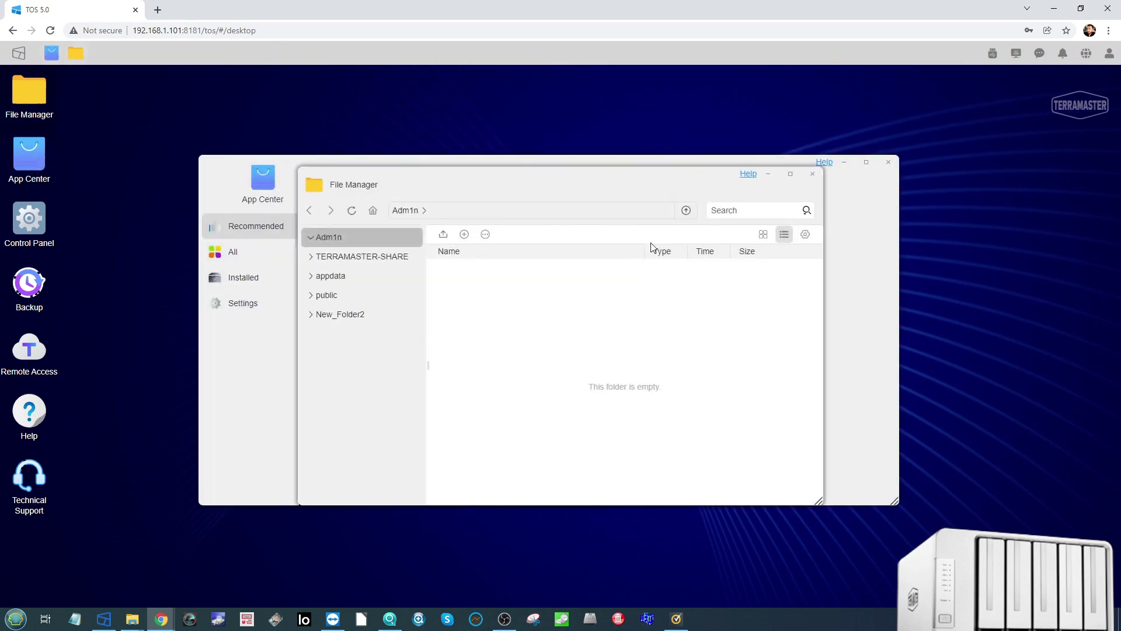
drag(638, 175, 787, 265)
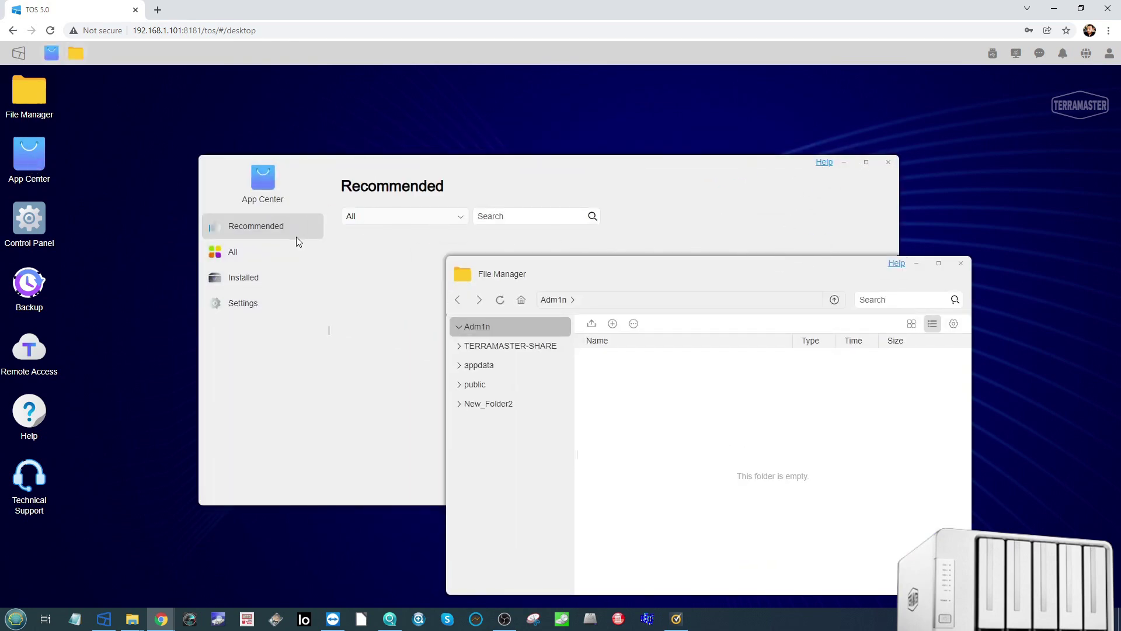
click(841, 164)
click(914, 265)
click(847, 169)
click(915, 267)
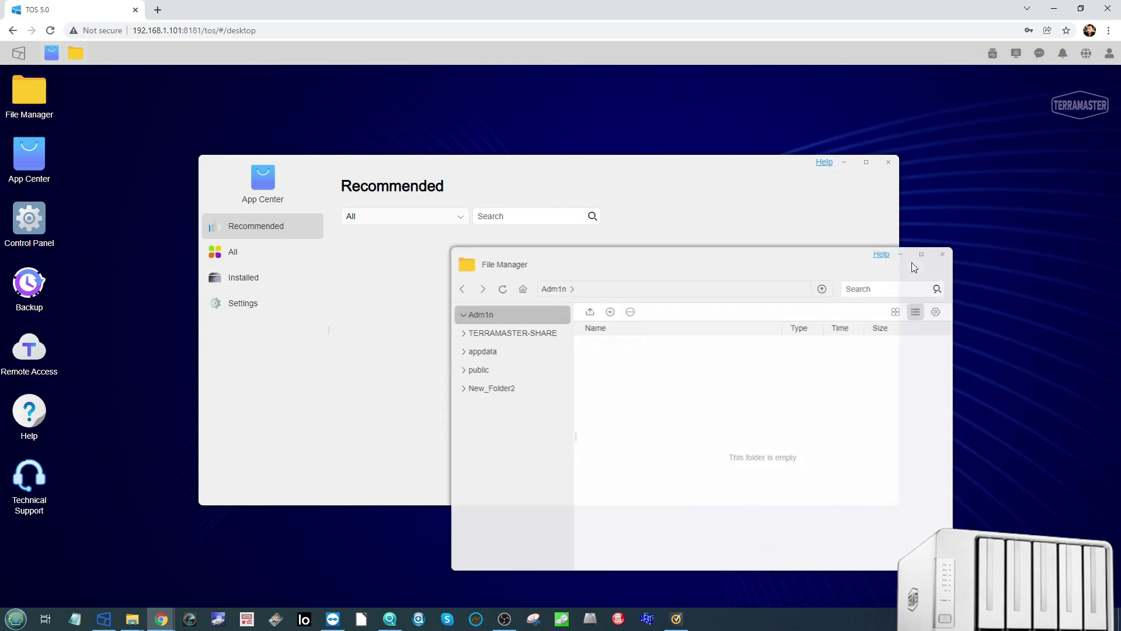
click(844, 163)
Step: Open User Settings from the account menu, close it, and launch the Control Panel
click(1109, 54)
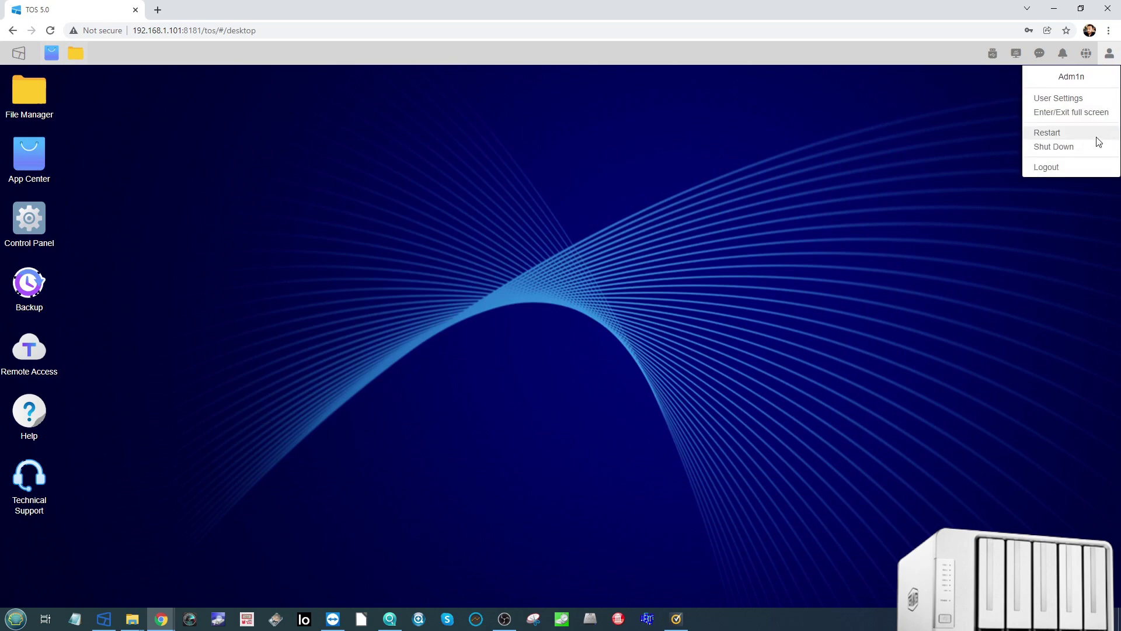
click(1058, 98)
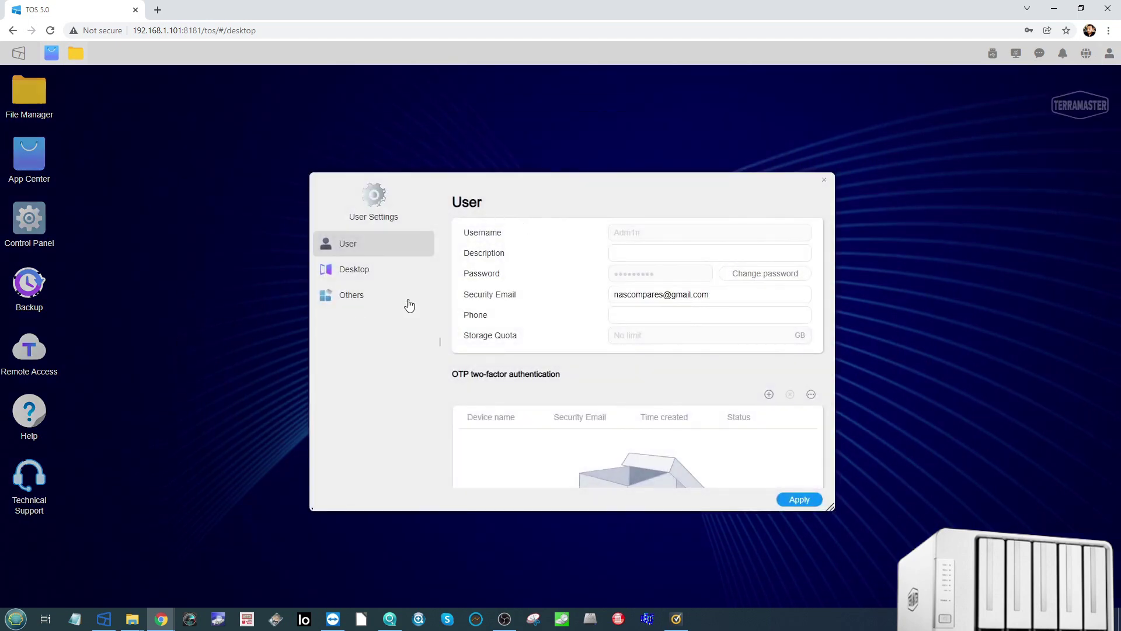
click(824, 185)
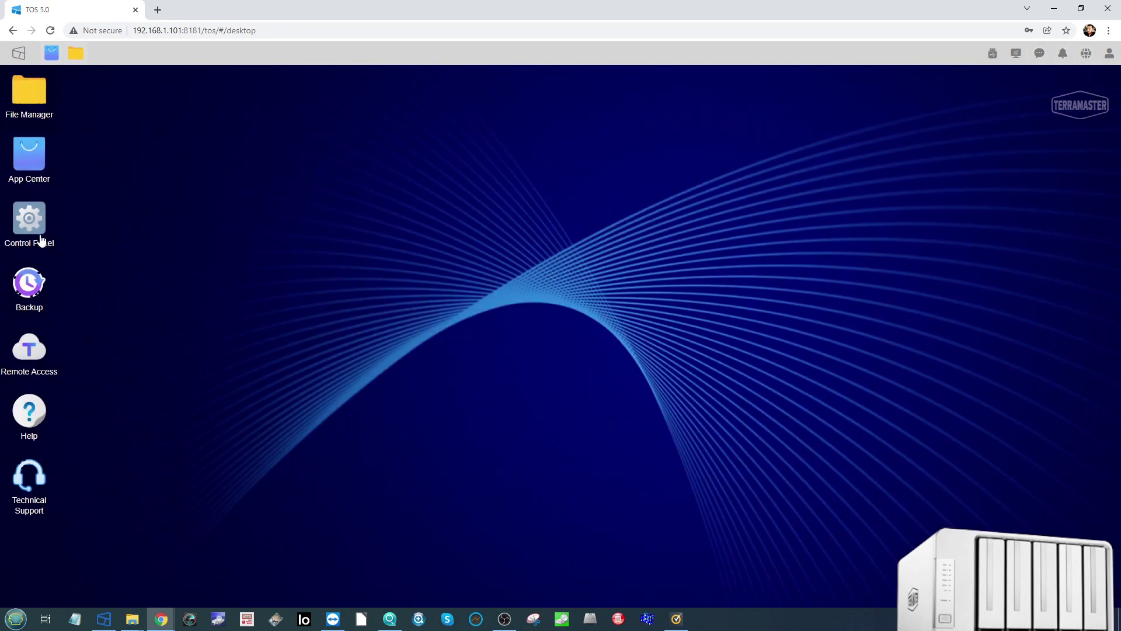
click(41, 241)
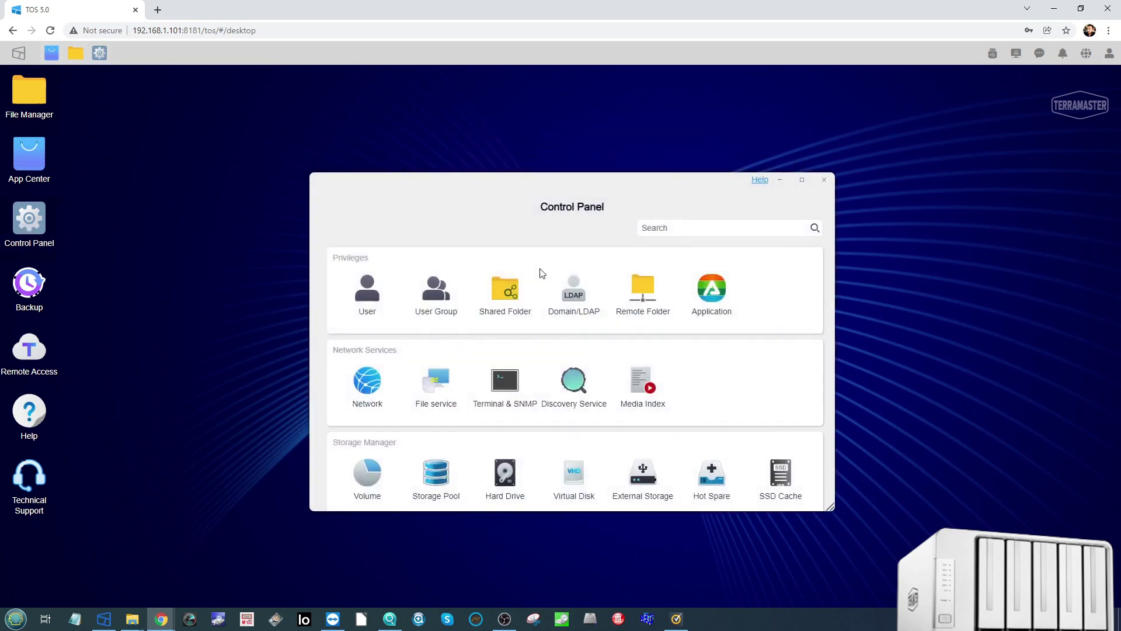
Step: Review the volume list, Storage Pool #1's details, and Volume #2's expanded details
click(368, 476)
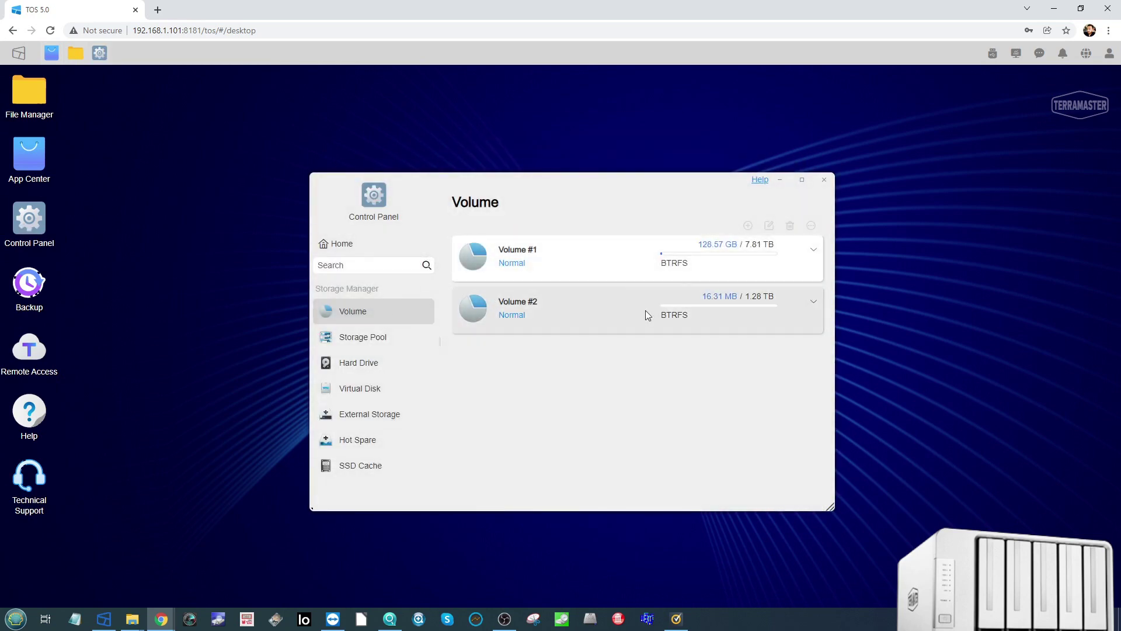
click(364, 335)
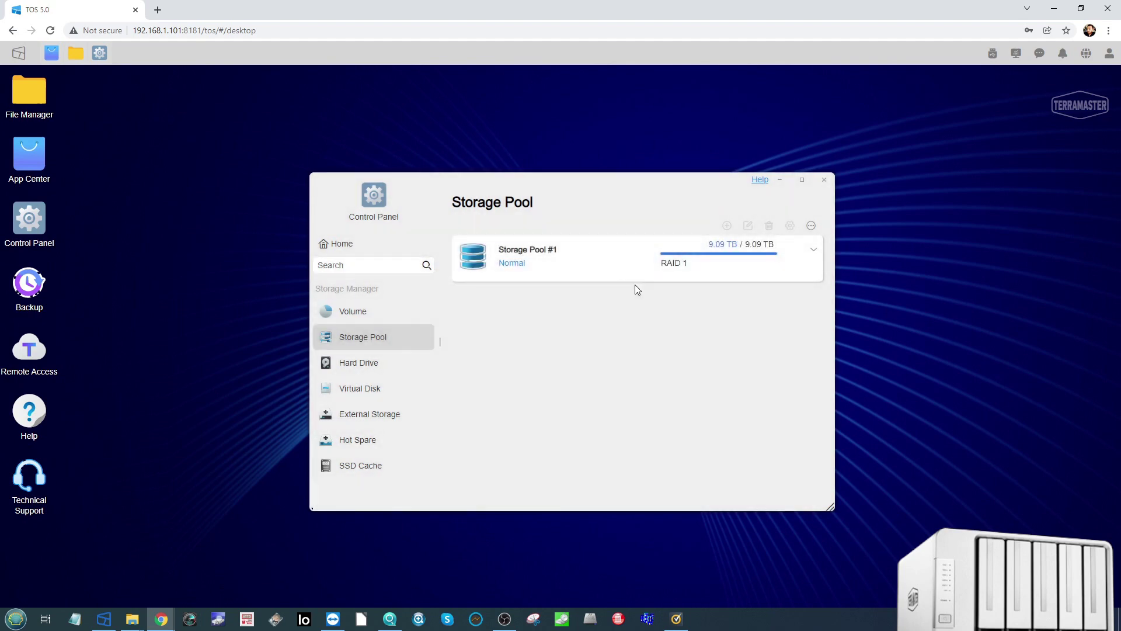
click(565, 262)
click(816, 251)
scroll(635, 346, down, 2)
scroll(632, 345, down, 3)
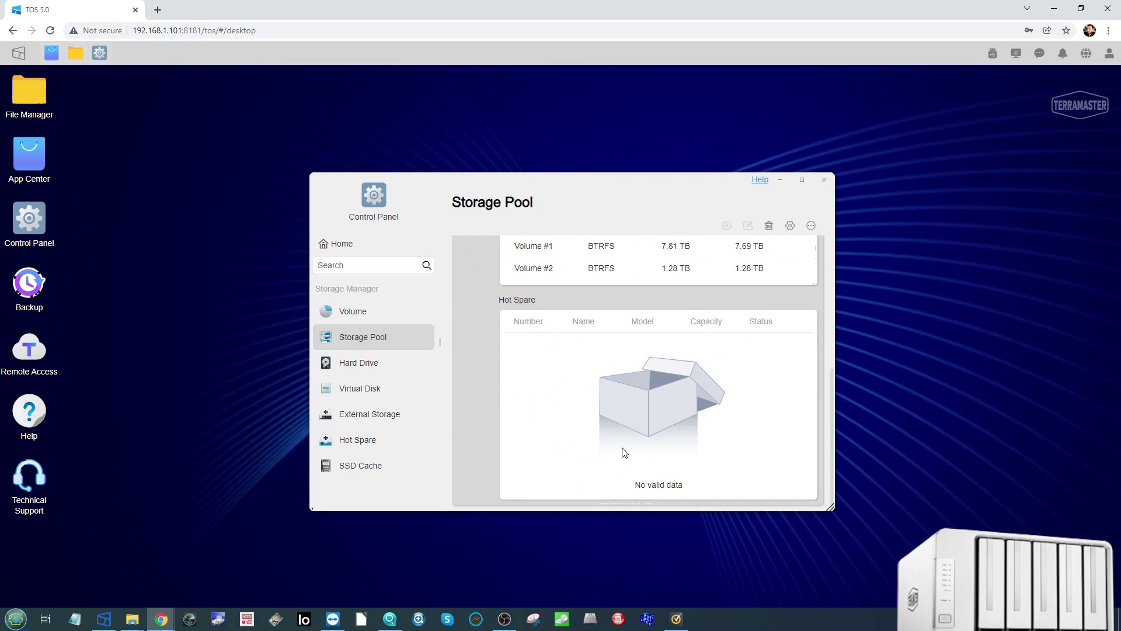
click(665, 485)
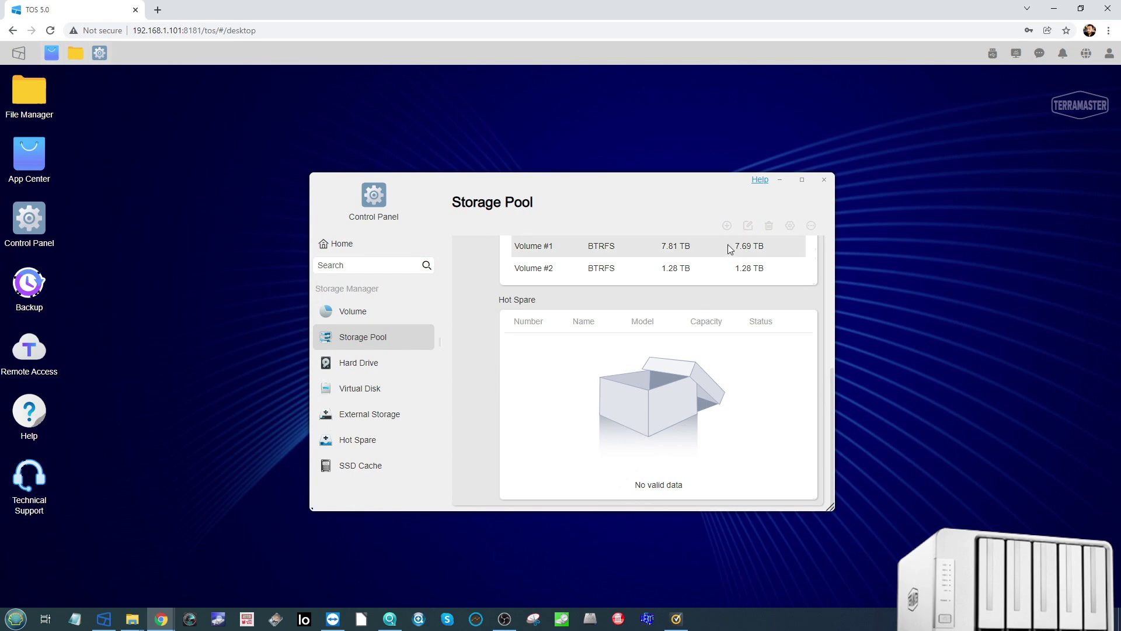
click(358, 324)
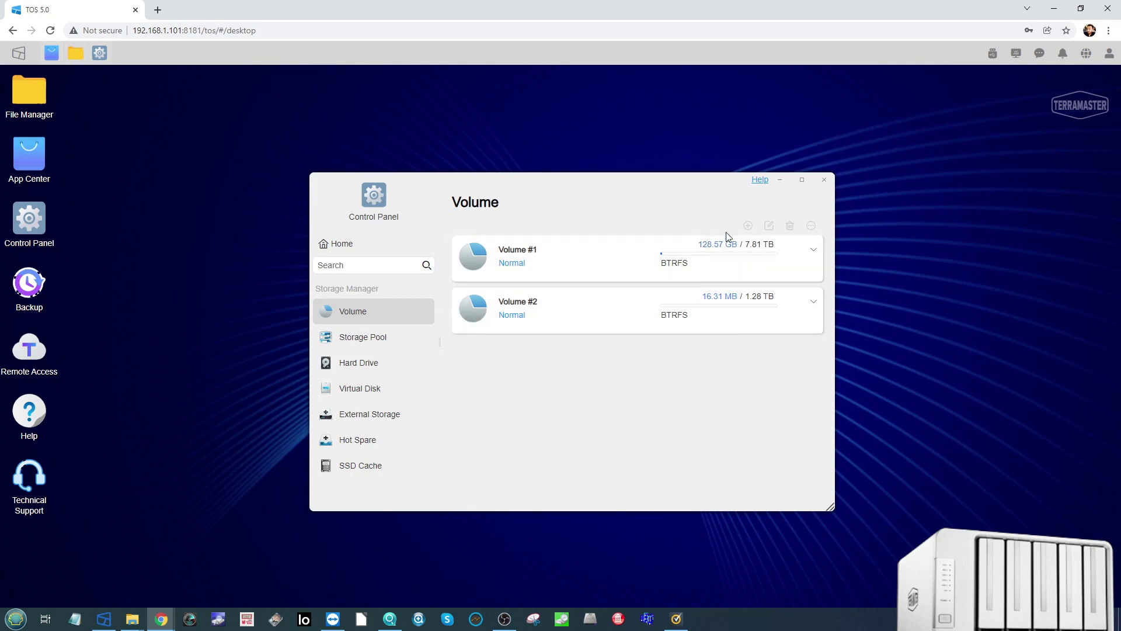
click(812, 319)
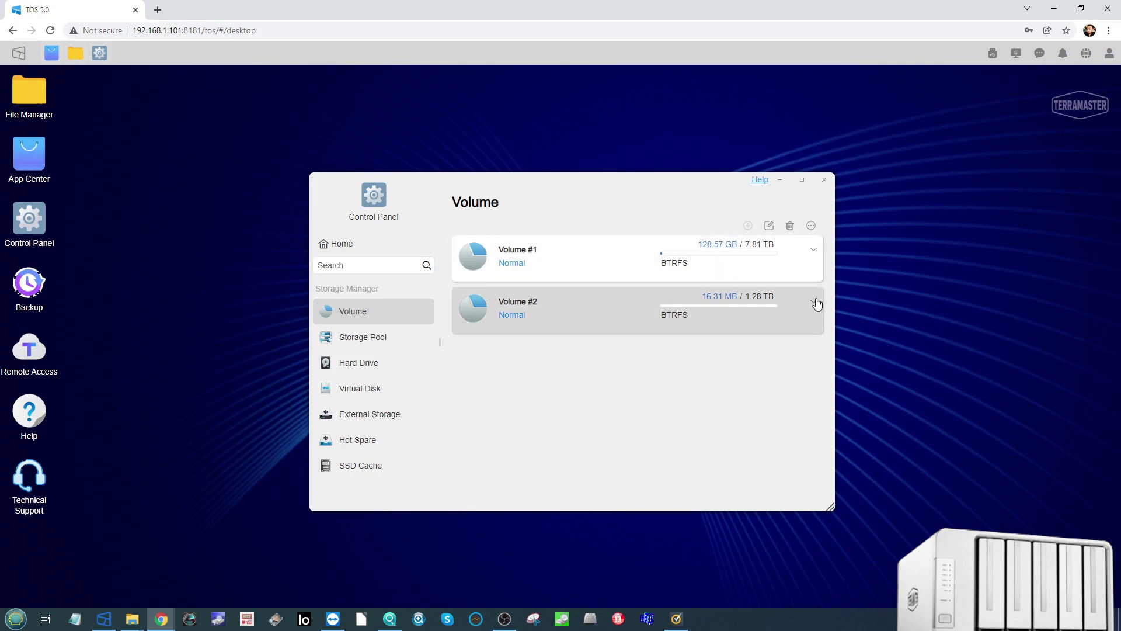
click(813, 302)
Step: Check the hard drive overview, drive list, IronWolf health and S.M.A.R.T. information
click(363, 363)
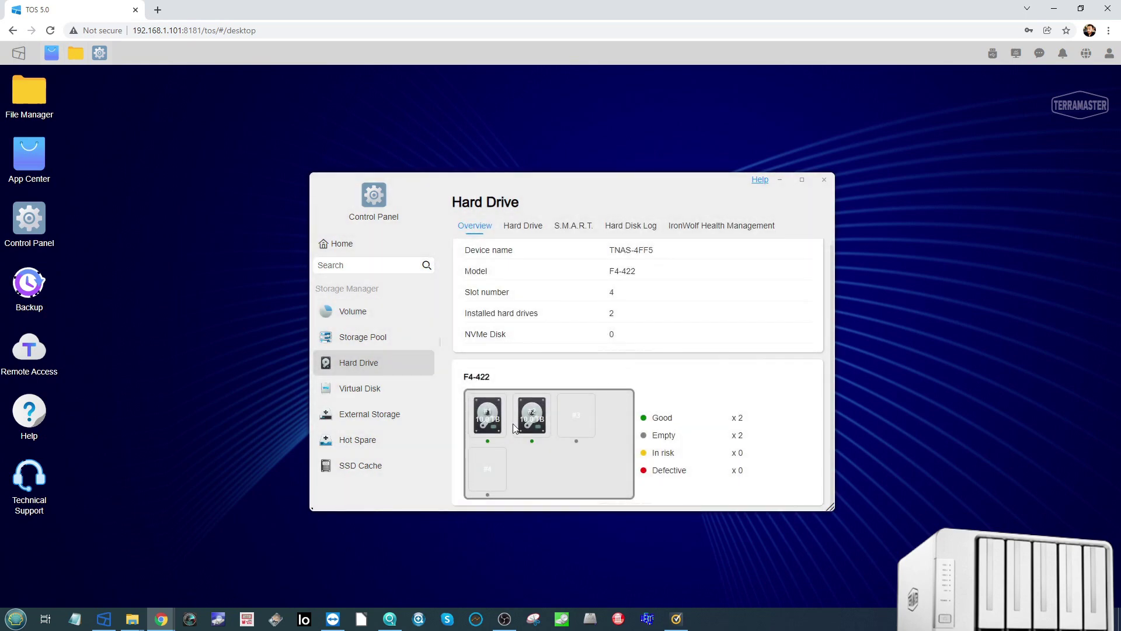
click(522, 226)
click(711, 232)
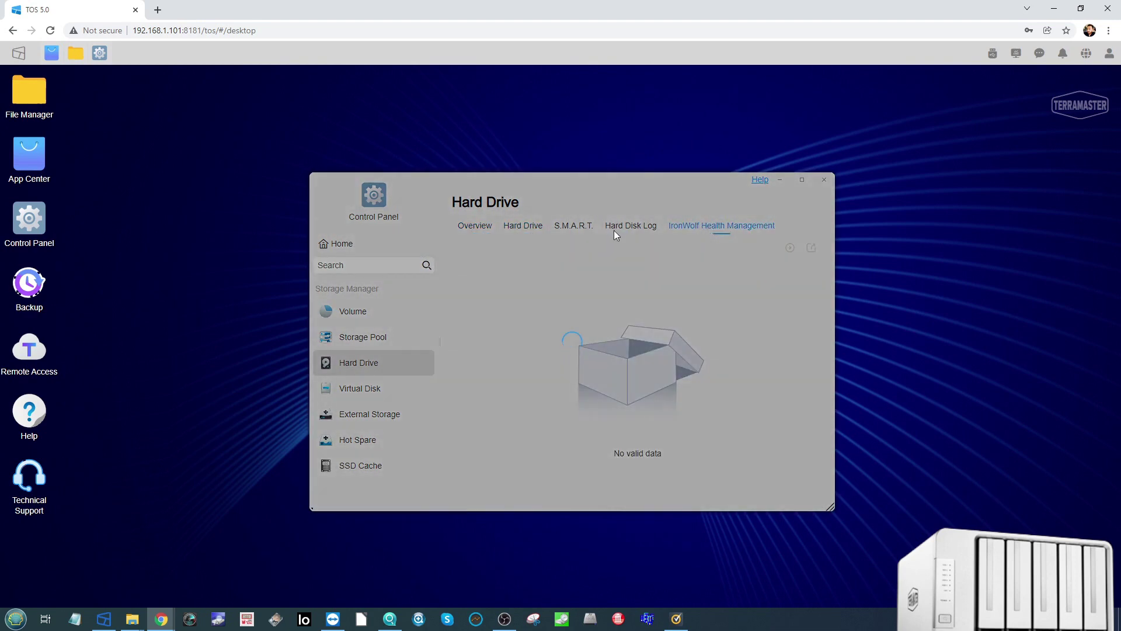
click(573, 230)
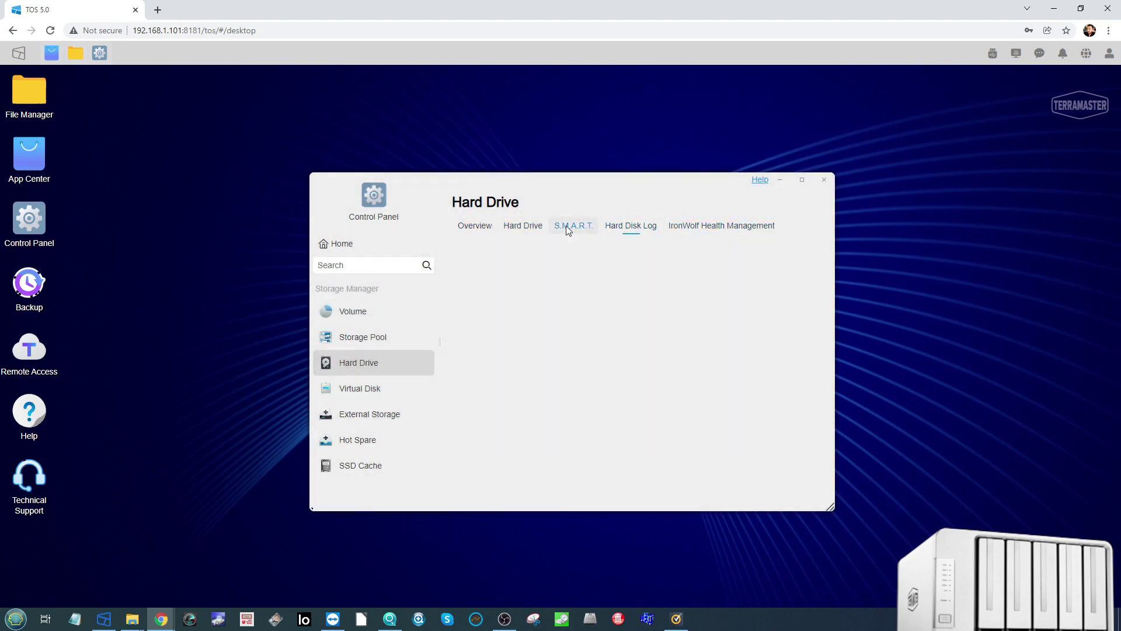
click(523, 226)
Step: Look over Virtual Disk, External Storage's USB1 details, Hot Spare and SSD Cache, then return Home
click(370, 391)
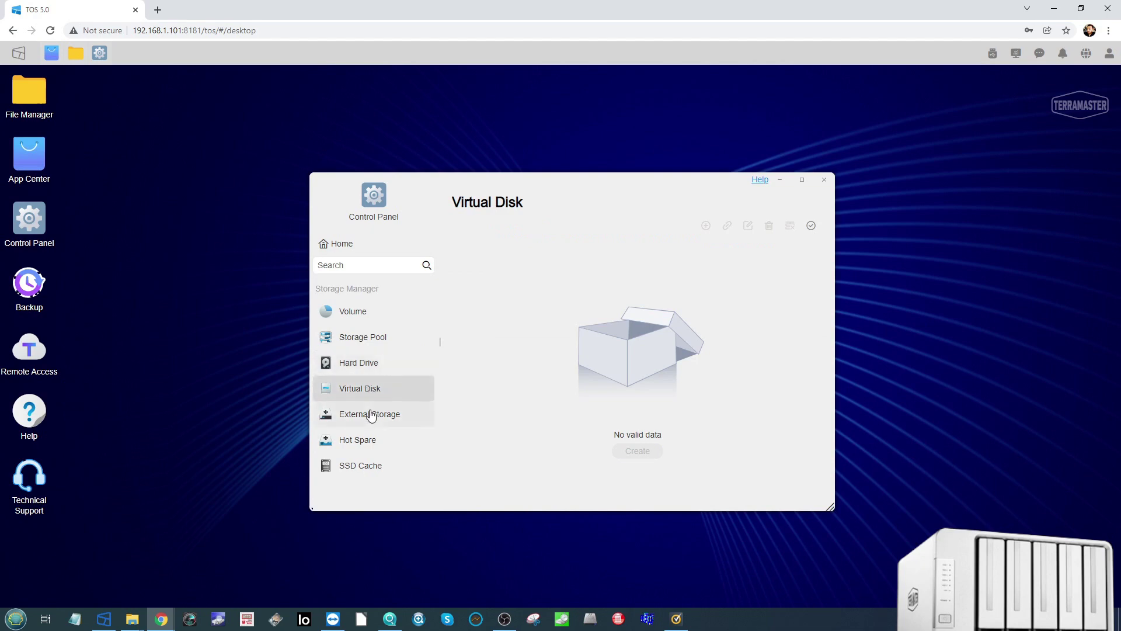
click(341, 414)
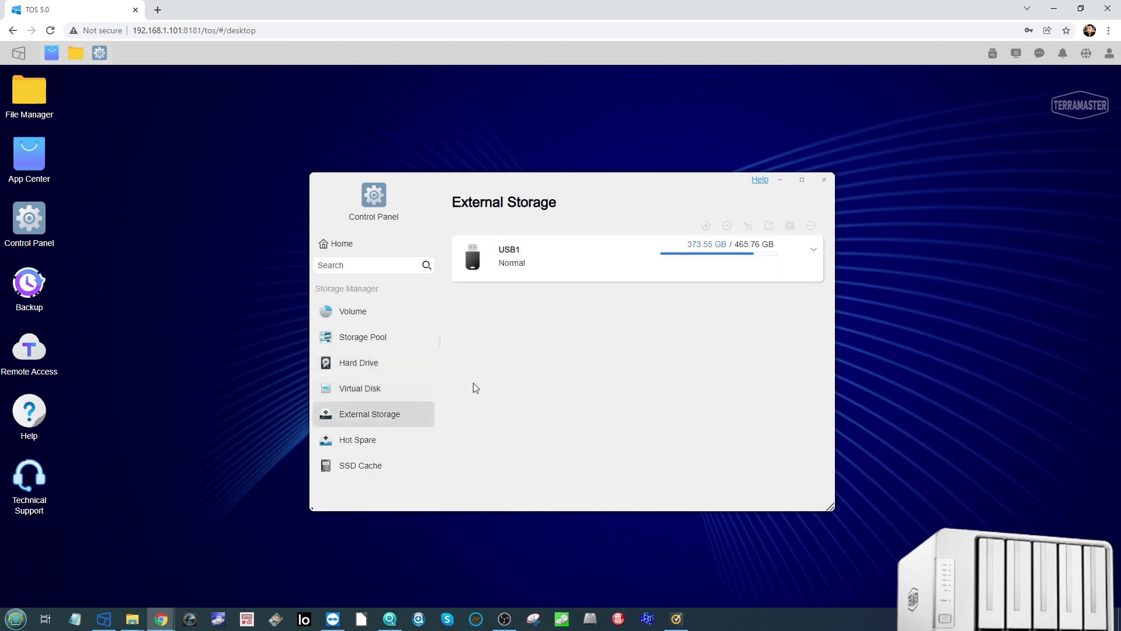
click(814, 249)
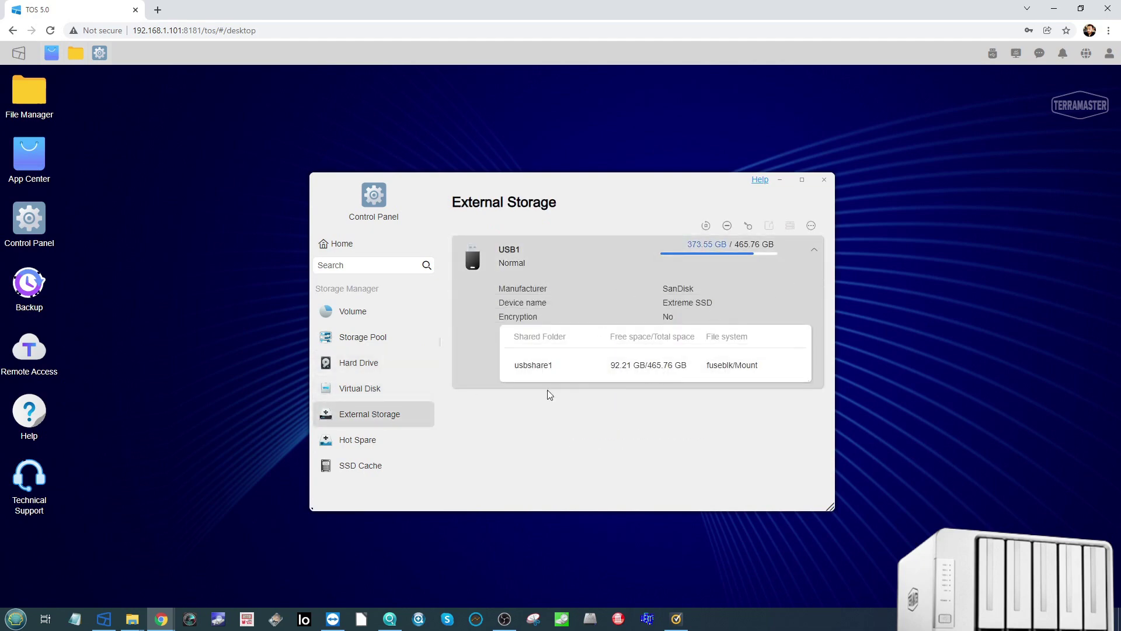
click(368, 441)
click(368, 467)
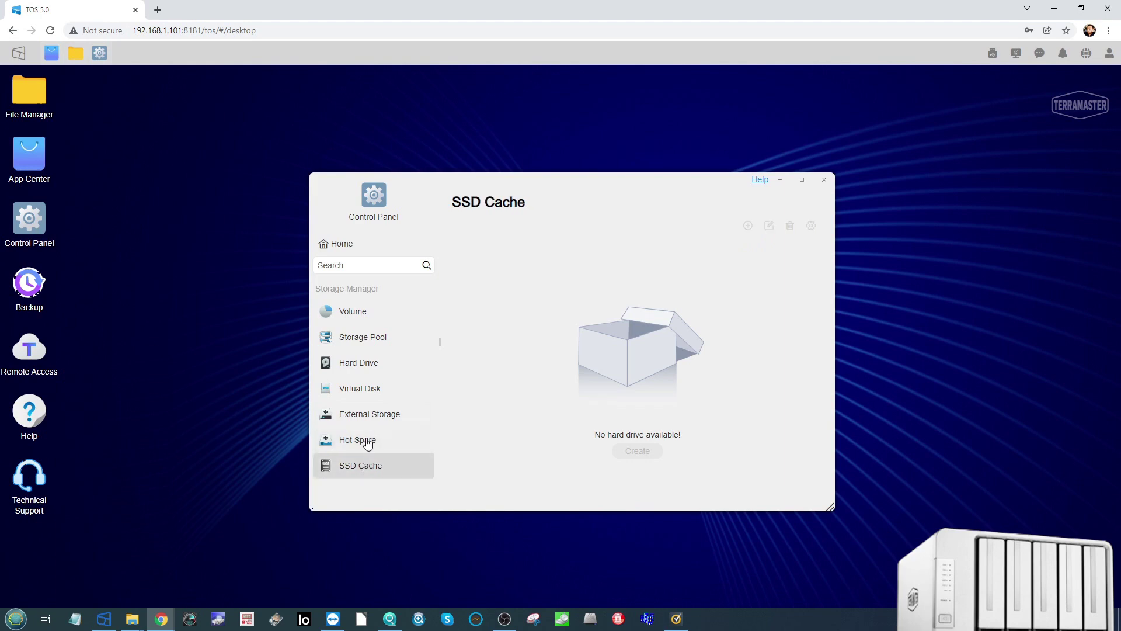
click(361, 315)
click(341, 244)
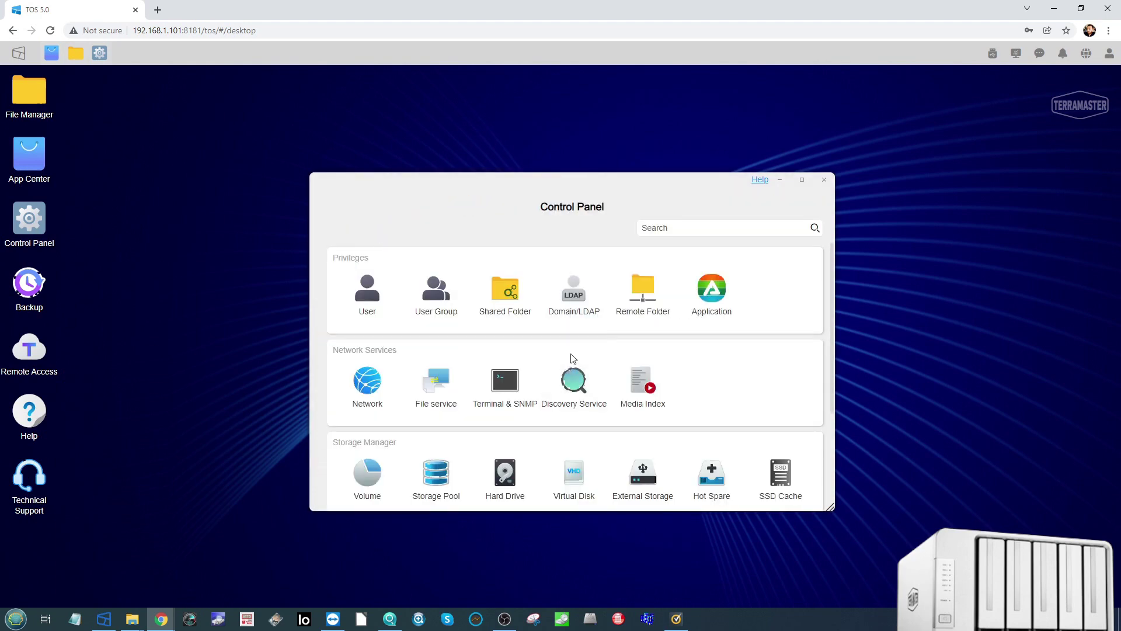
Step: Browse the User and User Group lists, opening and cancelling the New user and New user group dialogs
click(367, 292)
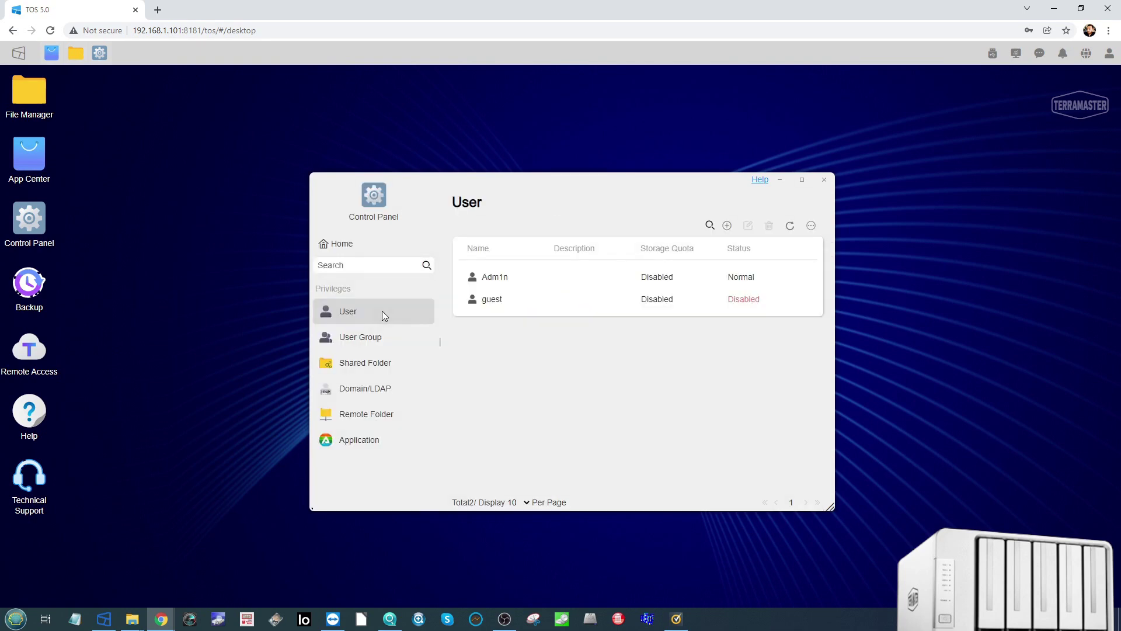
click(727, 227)
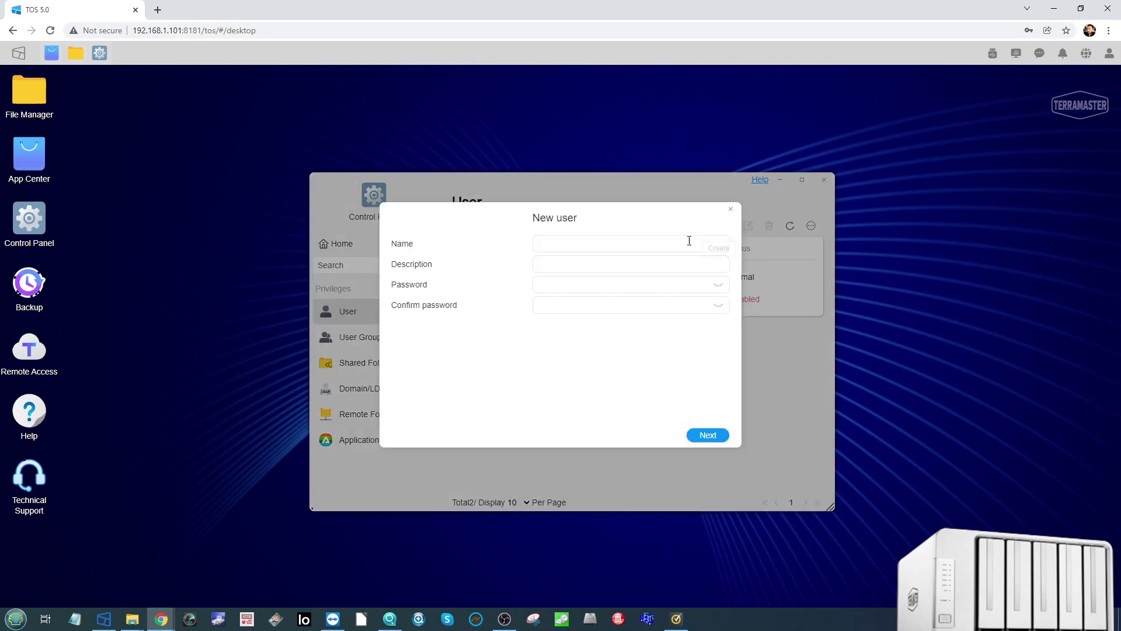
click(731, 209)
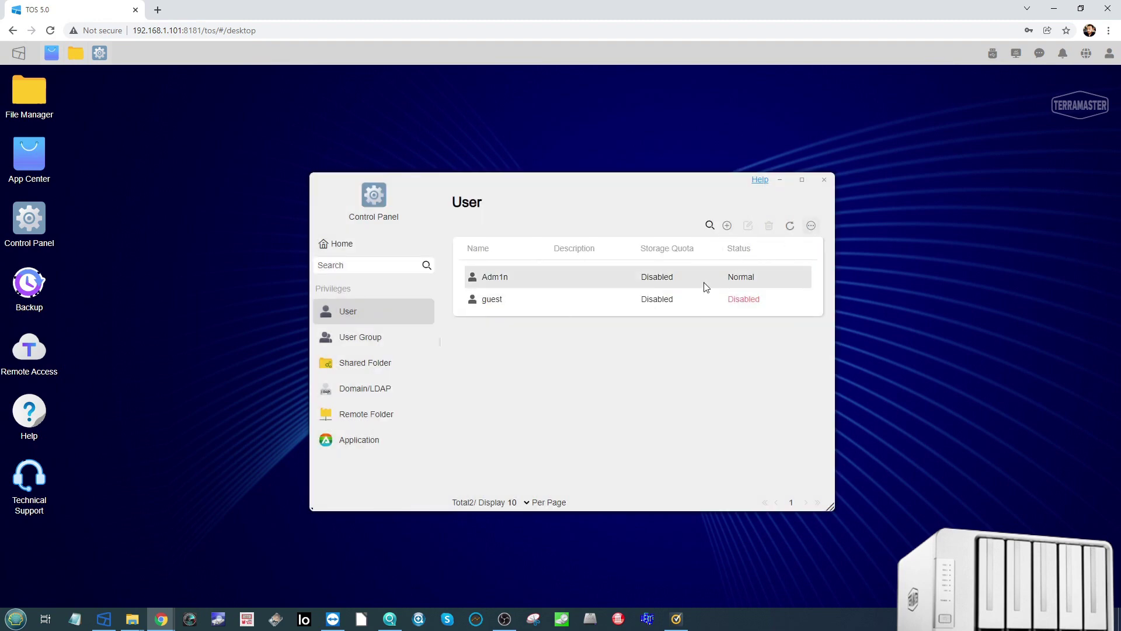
click(382, 344)
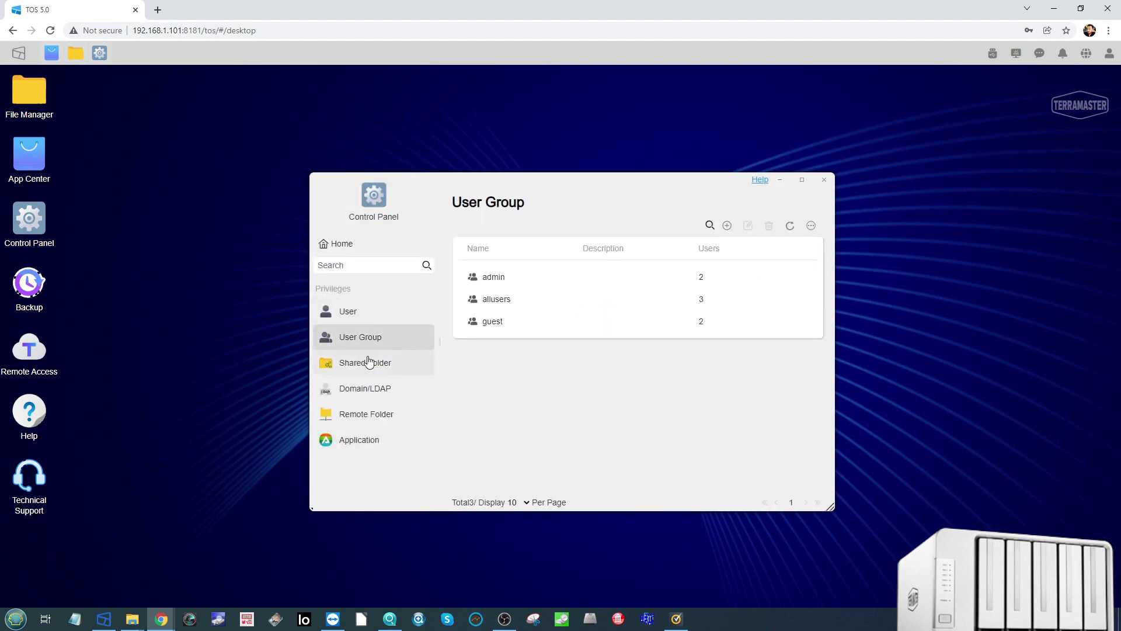
click(727, 226)
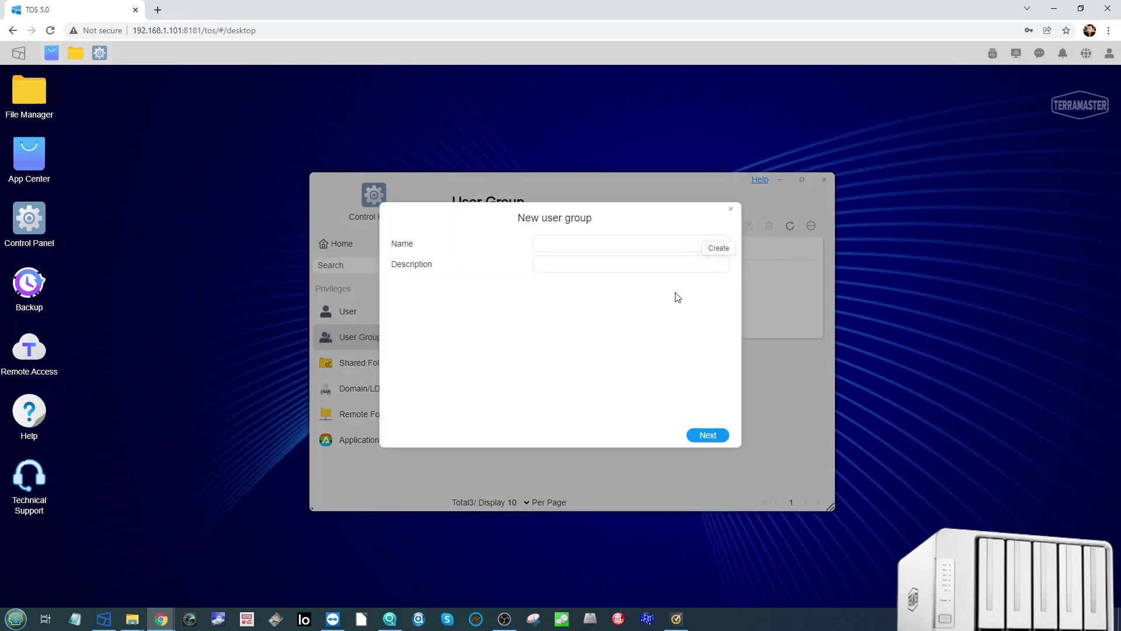
click(730, 209)
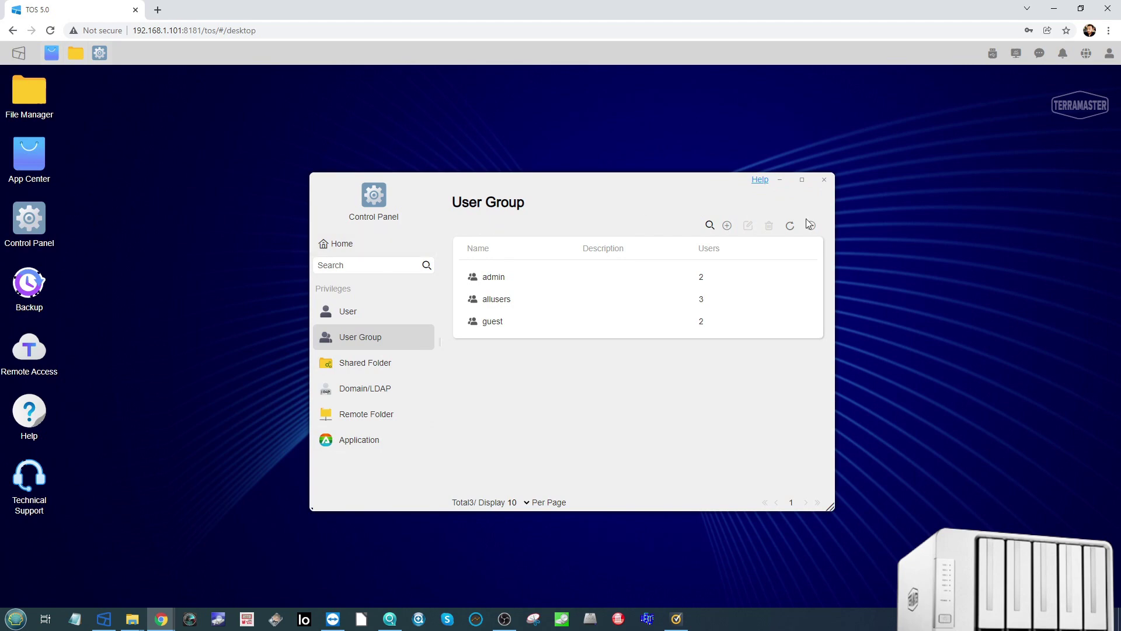
Step: Close the Control Panel, open User Settings, and start then cancel OTP two-factor setup
click(822, 186)
click(1109, 53)
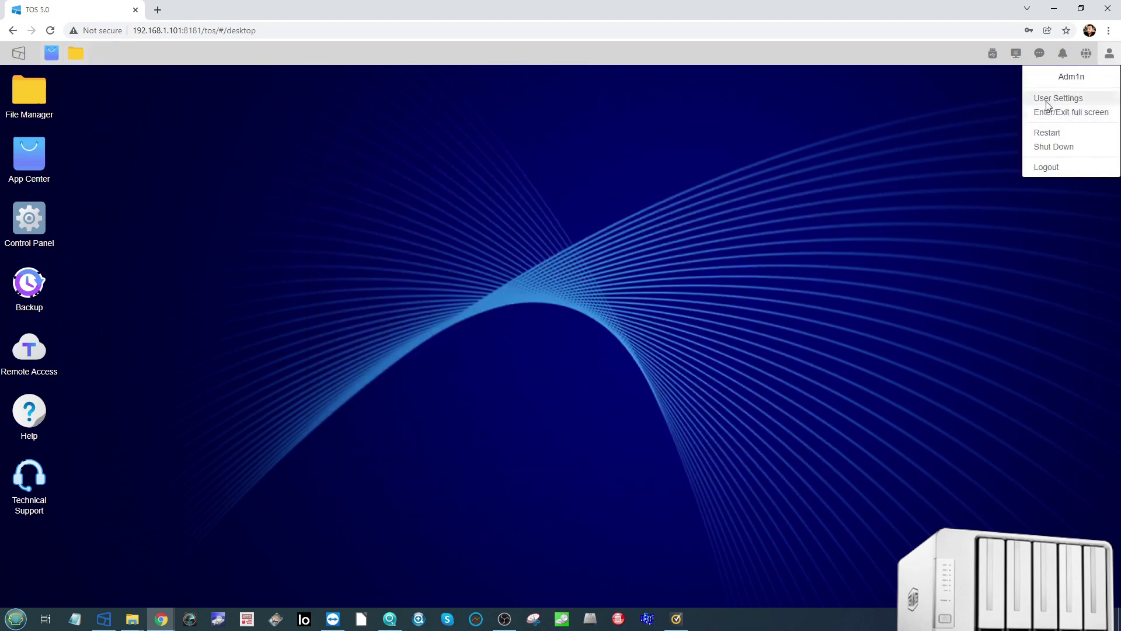
click(1046, 100)
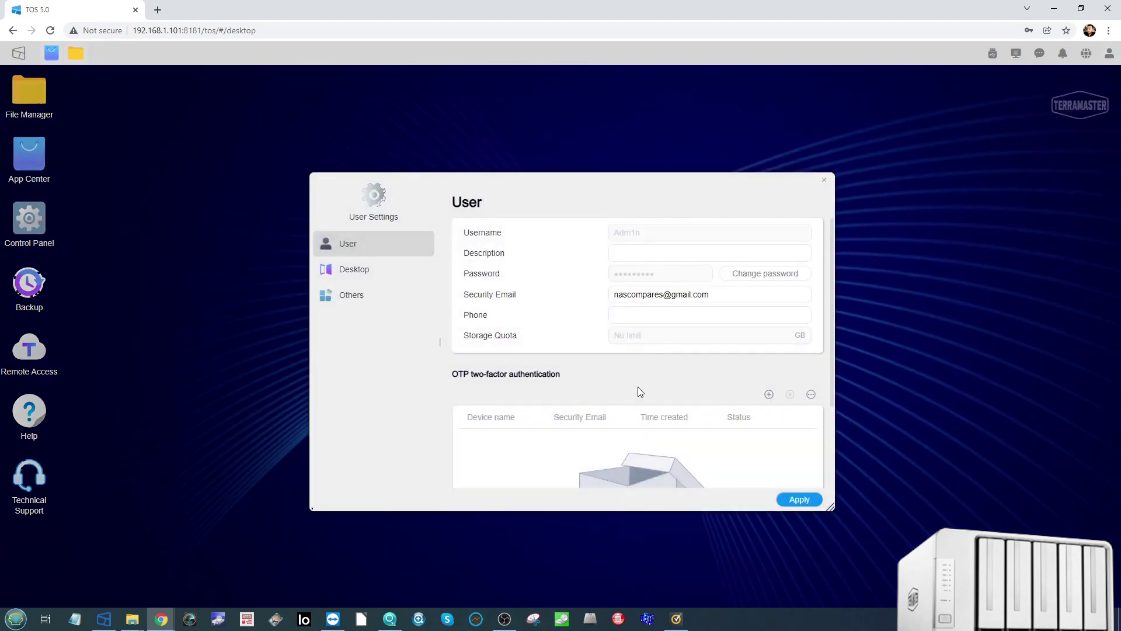
scroll(512, 283, down, 1)
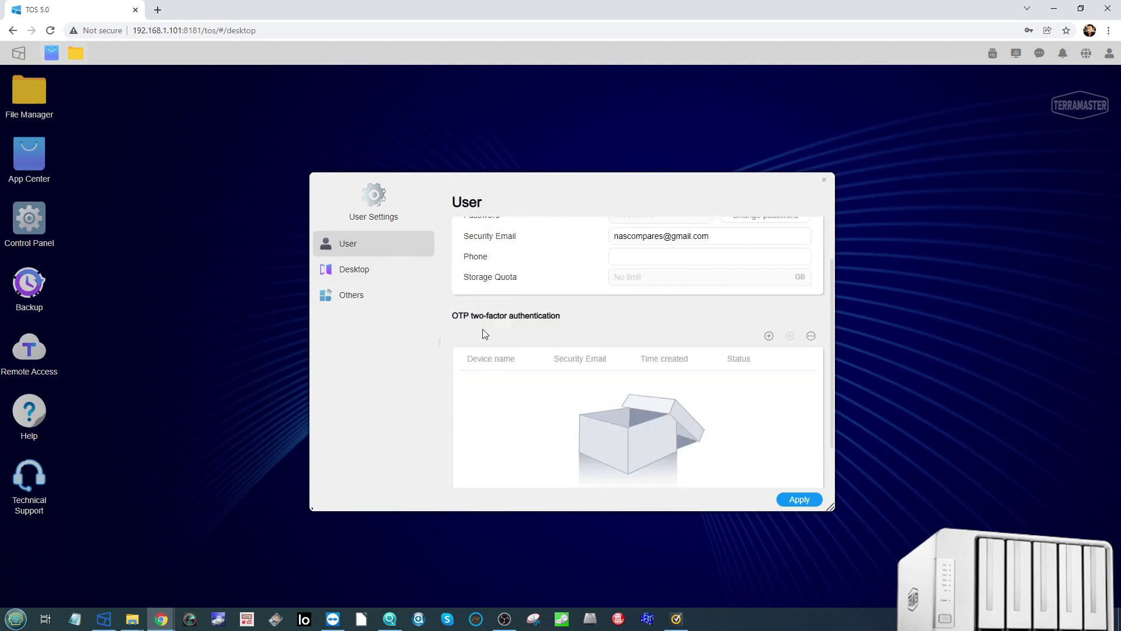
scroll(485, 330, up, 1)
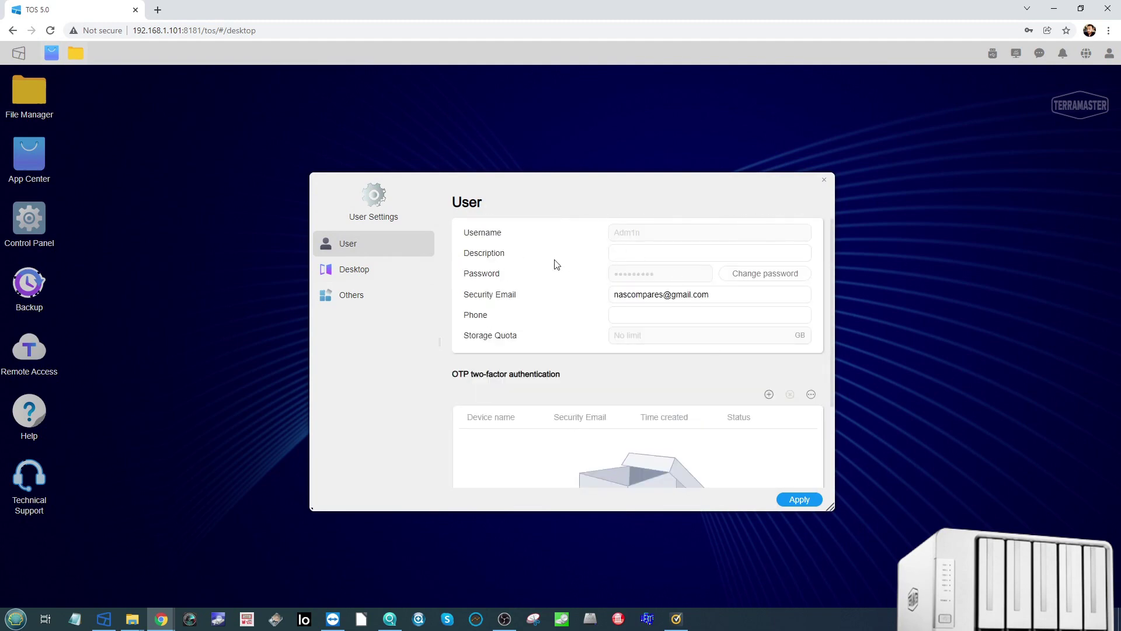
scroll(552, 264, down, 2)
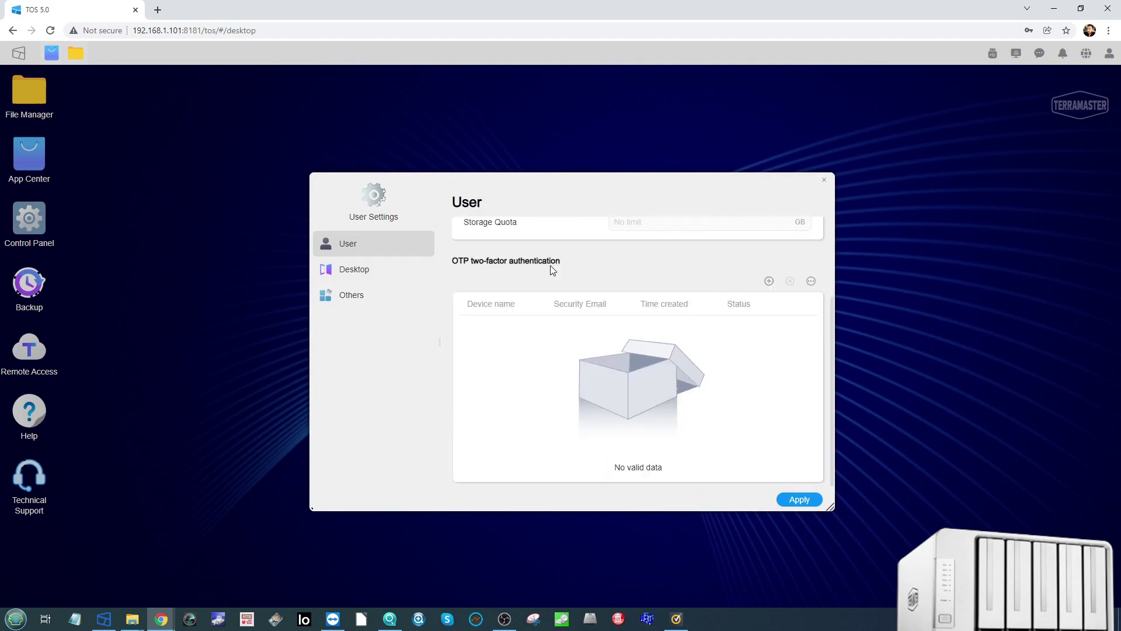
click(770, 280)
click(703, 221)
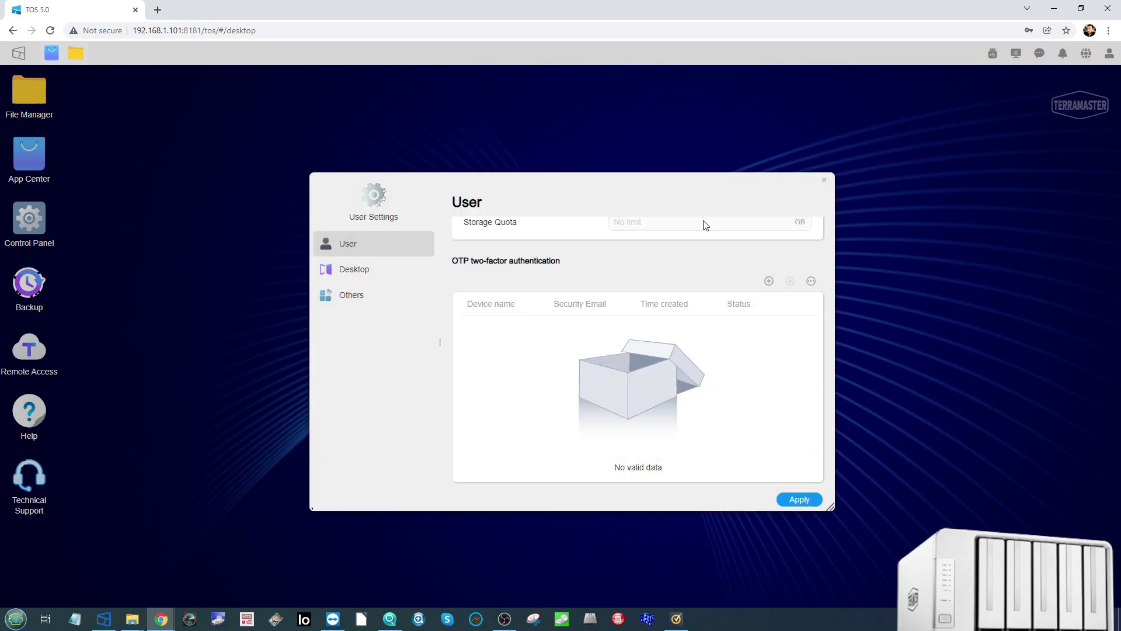
Step: Browse the Desktop wallpaper choices and the Others confirmation options, then close User Settings
click(380, 275)
scroll(593, 330, down, 3)
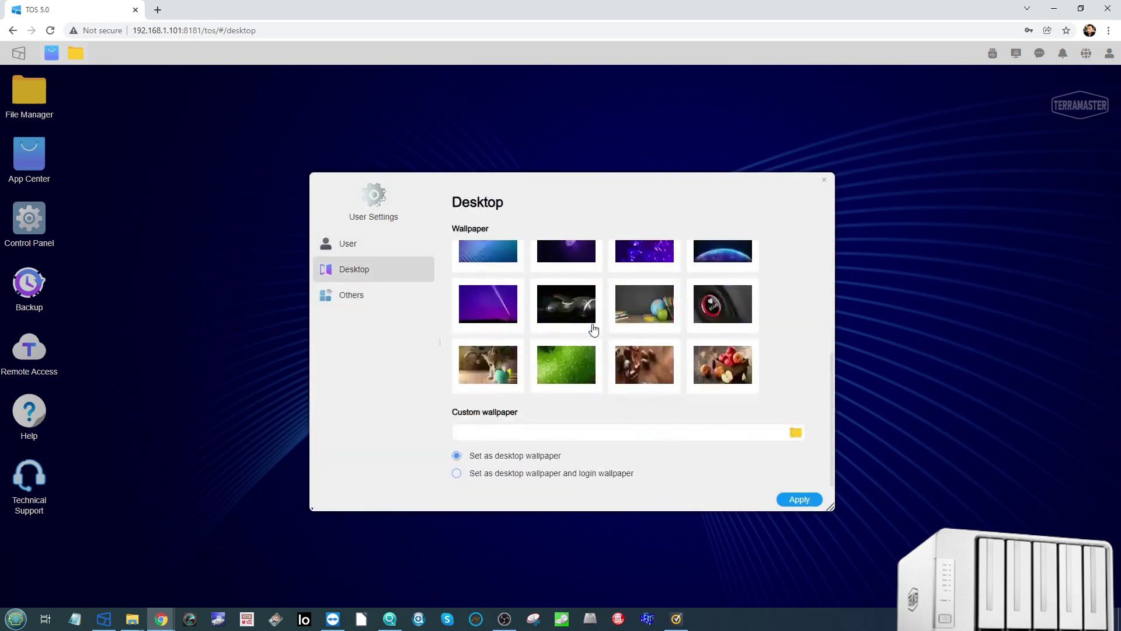
scroll(593, 330, up, 5)
click(363, 292)
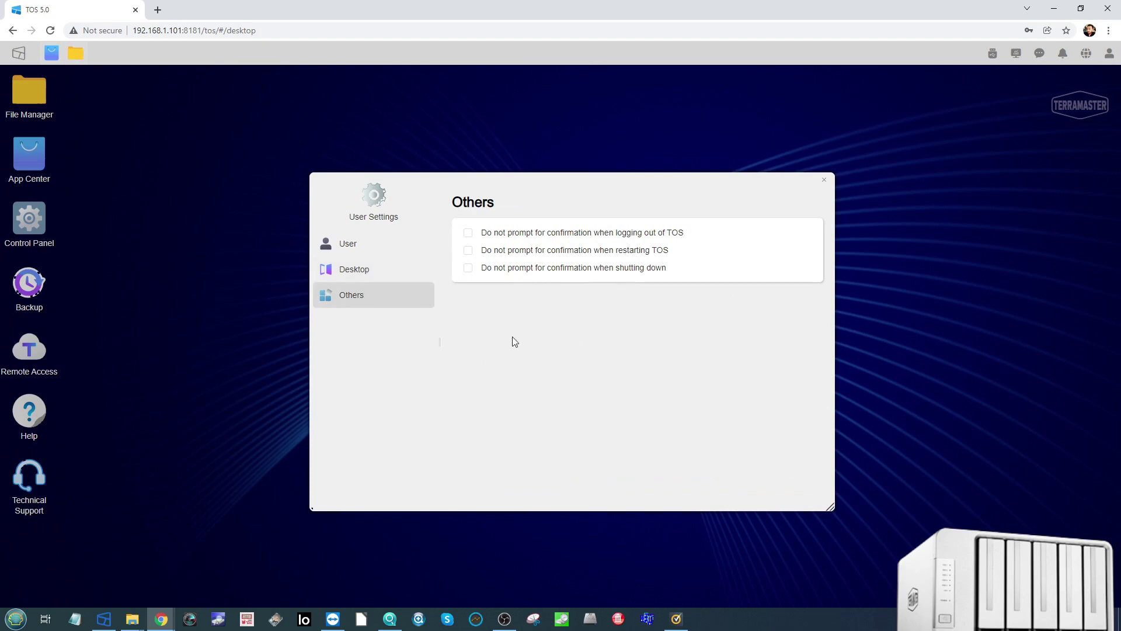
click(824, 179)
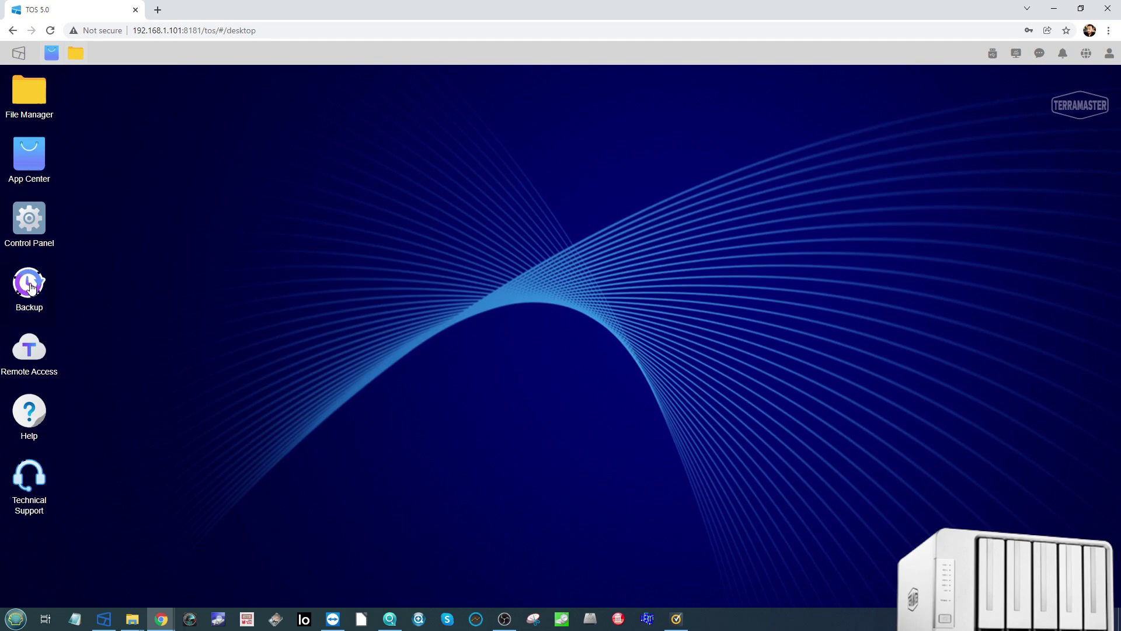
Step: In Control Panel's Media Index, add usbshare1 as an indexed folder with only Photo ticked
click(29, 225)
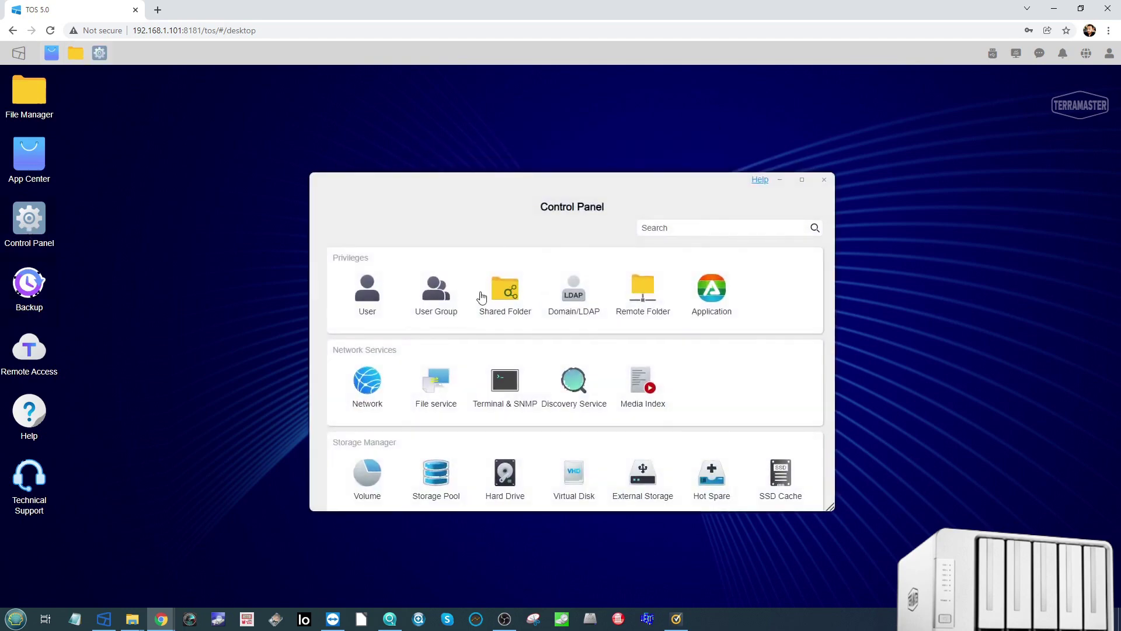
click(648, 389)
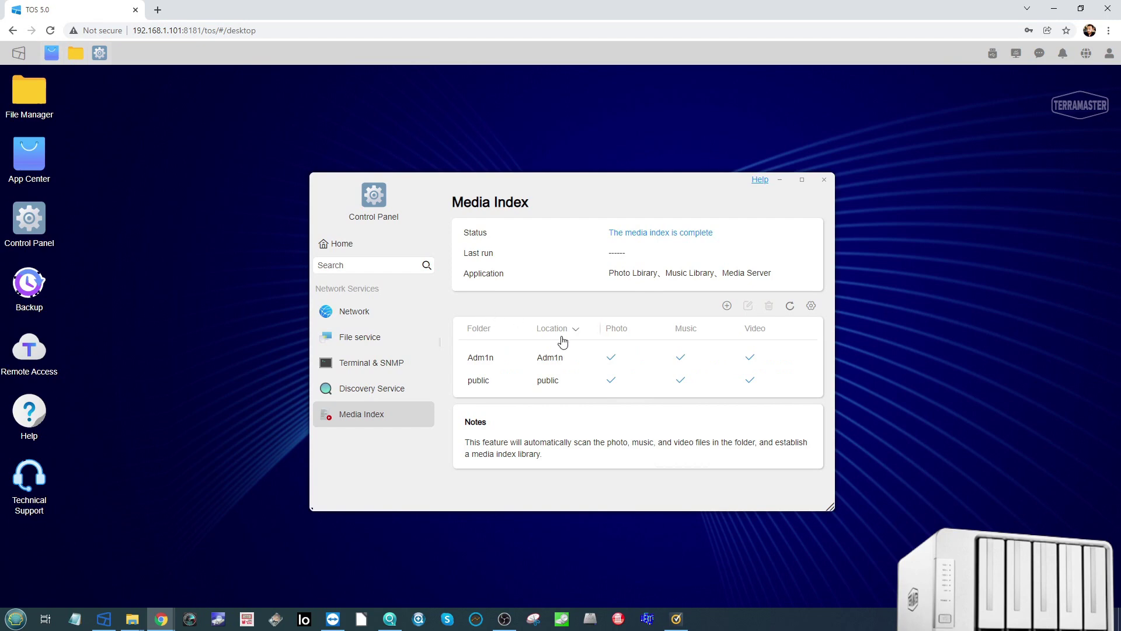
click(728, 306)
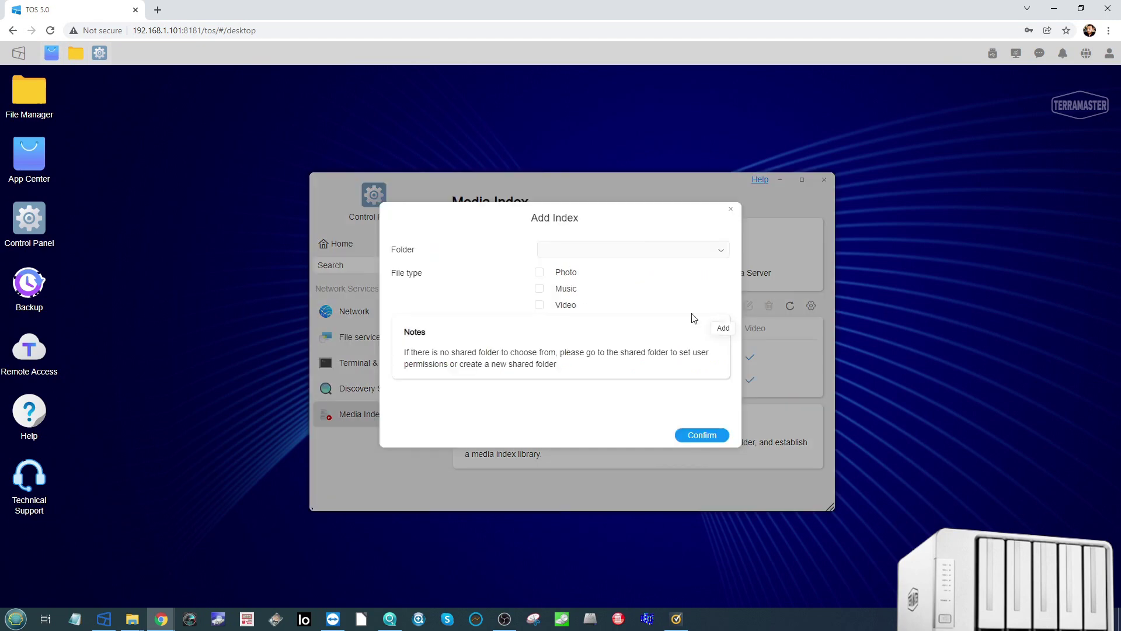
click(678, 252)
click(725, 228)
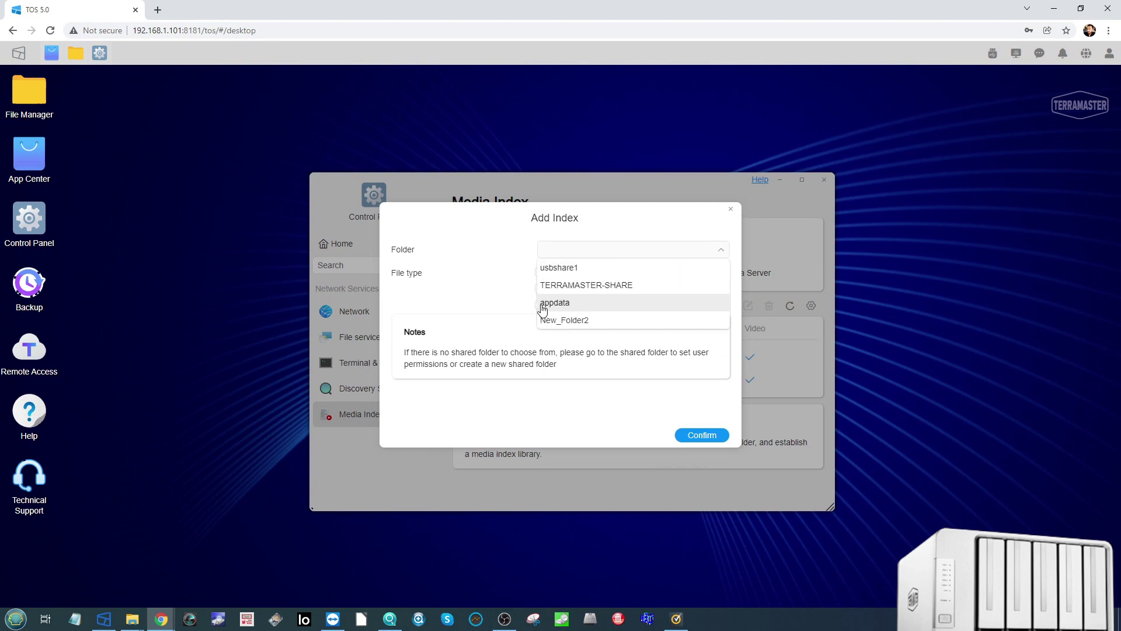
click(562, 265)
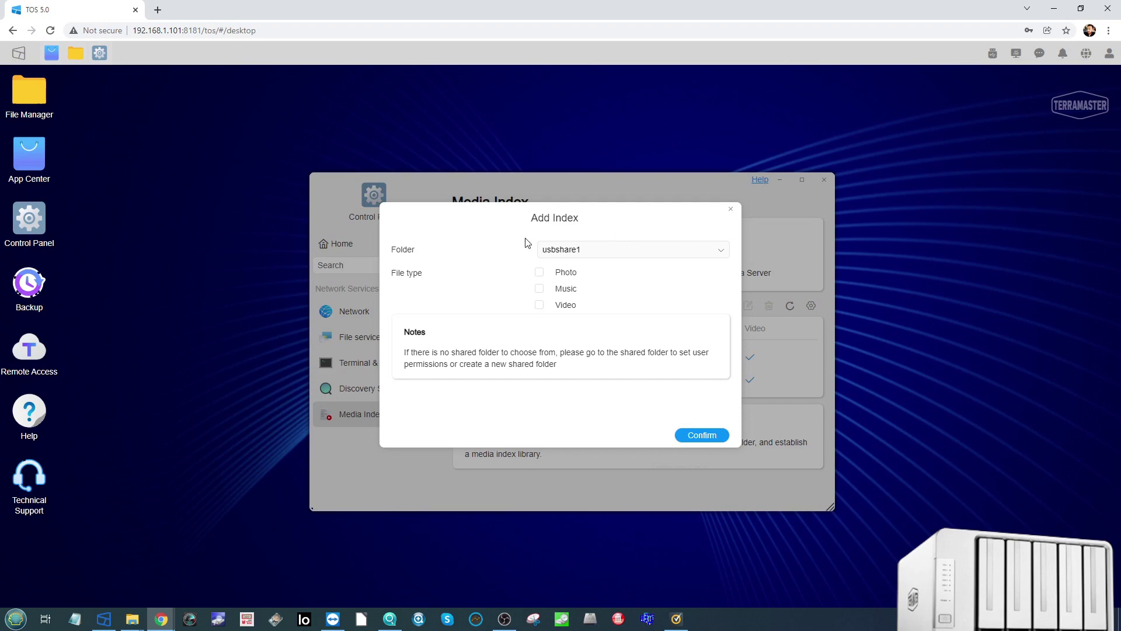
click(540, 275)
click(702, 436)
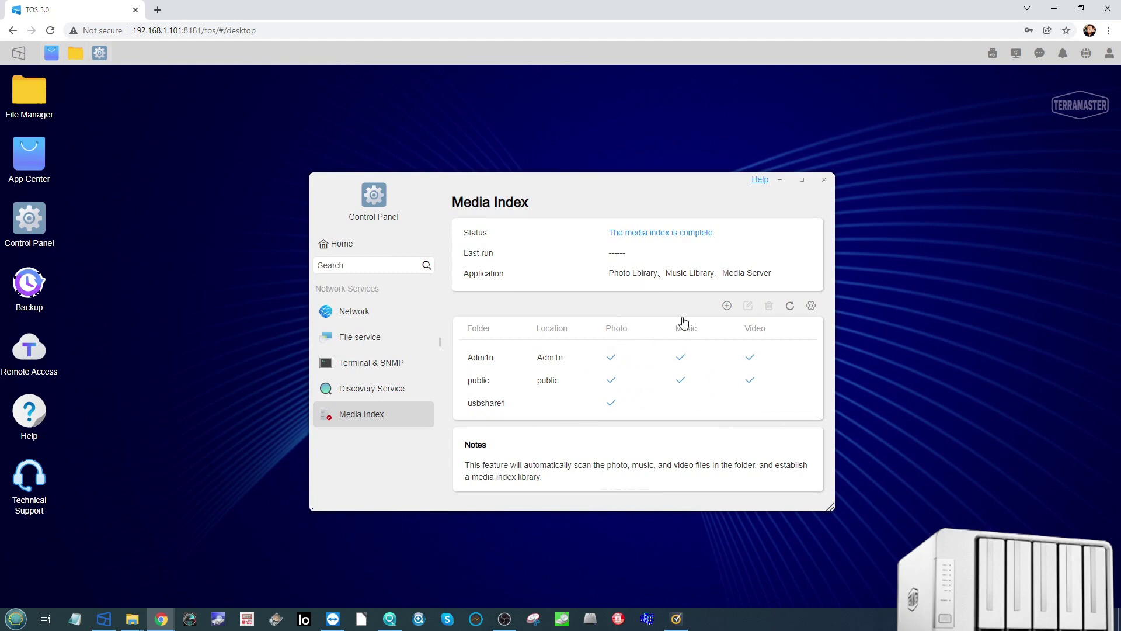
click(366, 313)
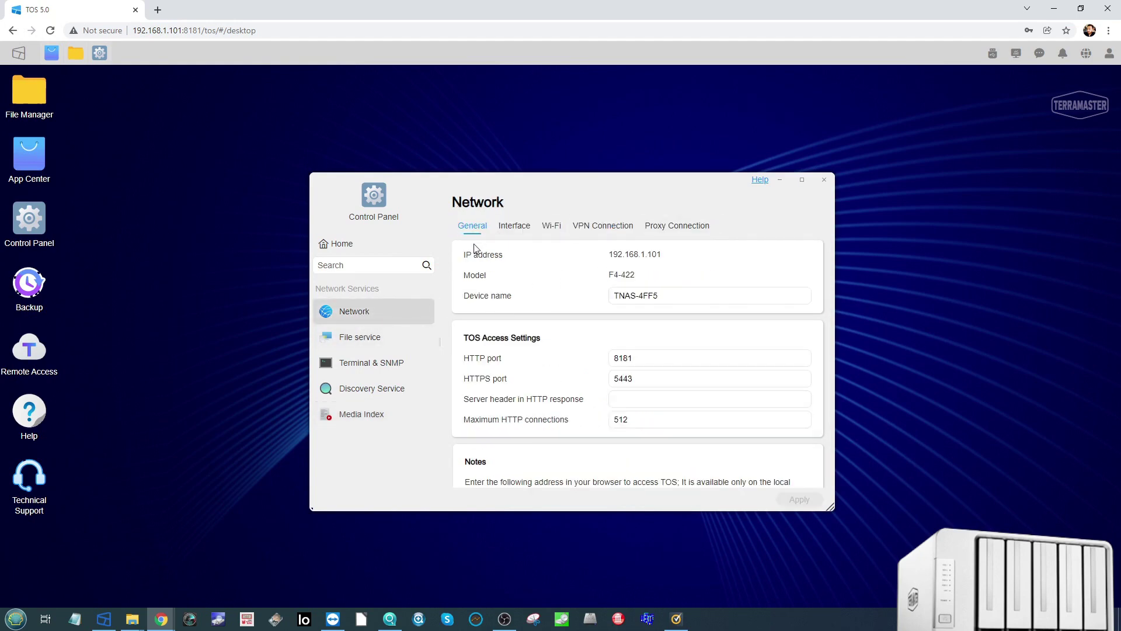
Step: Inspect the network interfaces, Wi-Fi connections and LAN 1's connection details
click(524, 230)
click(555, 227)
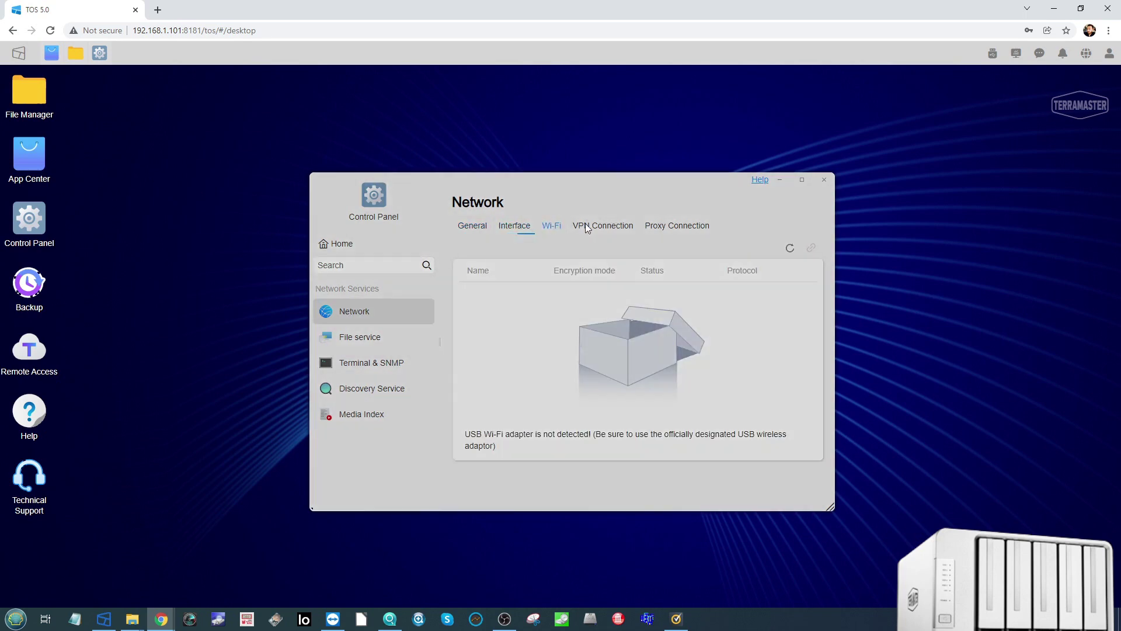
click(521, 227)
click(812, 273)
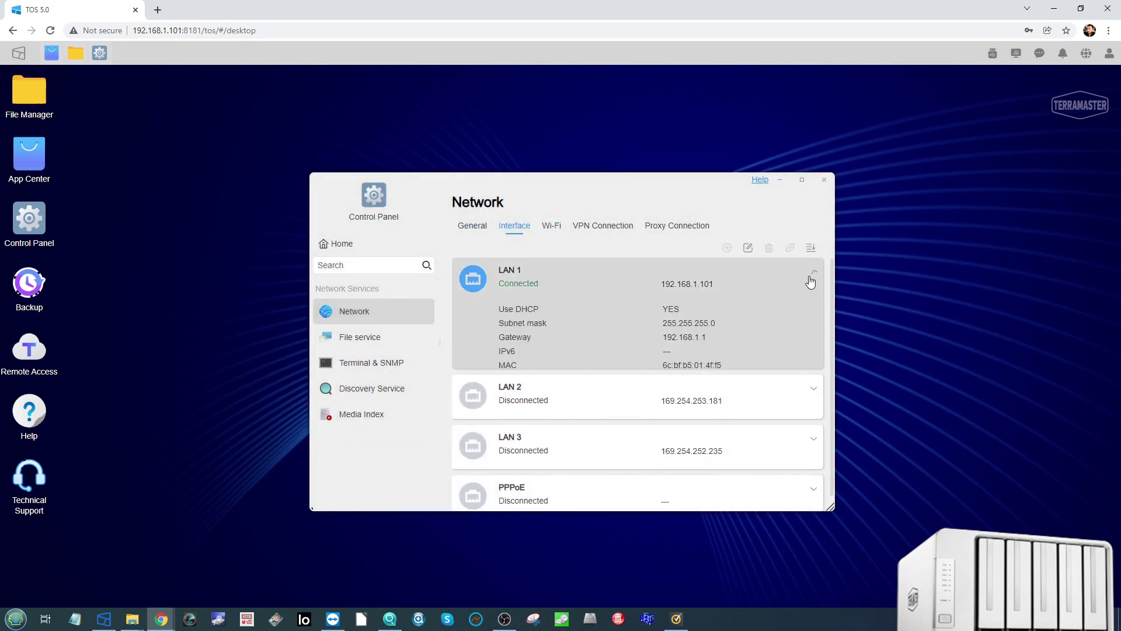
Step: Look over File service, Terminal & SNMP and Discovery Service settings, then close the Control Panel
click(372, 336)
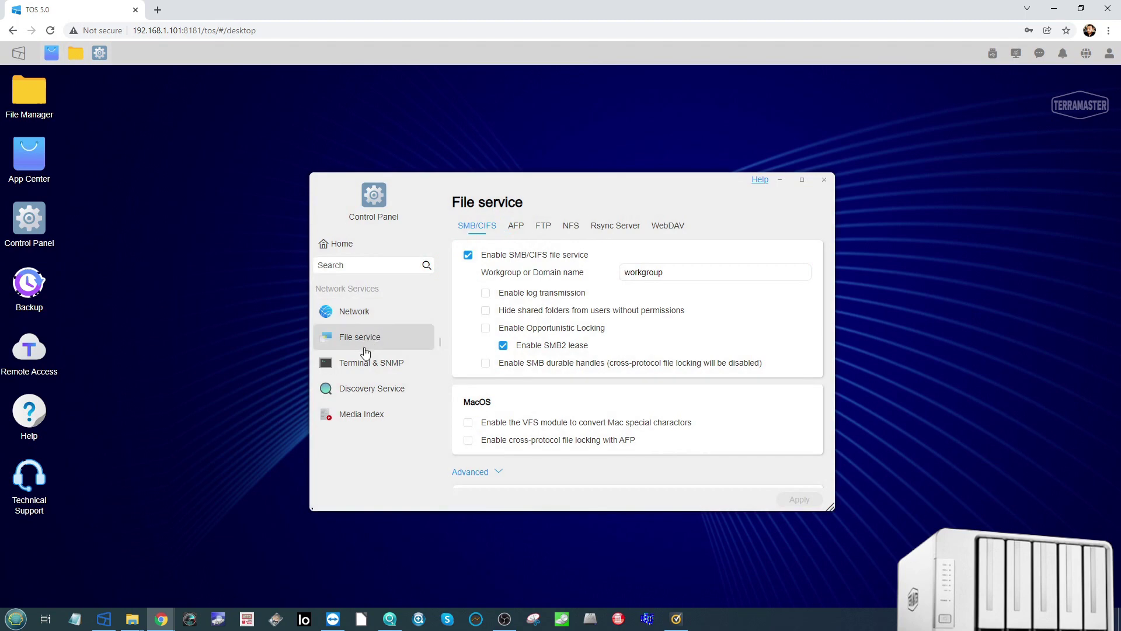
click(377, 363)
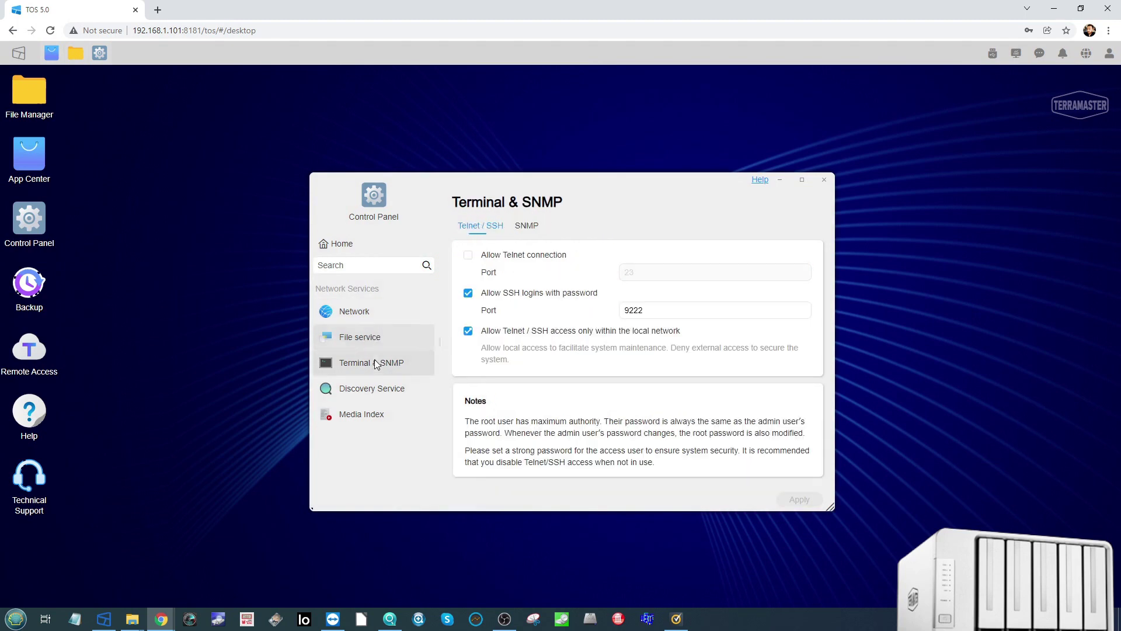
click(383, 390)
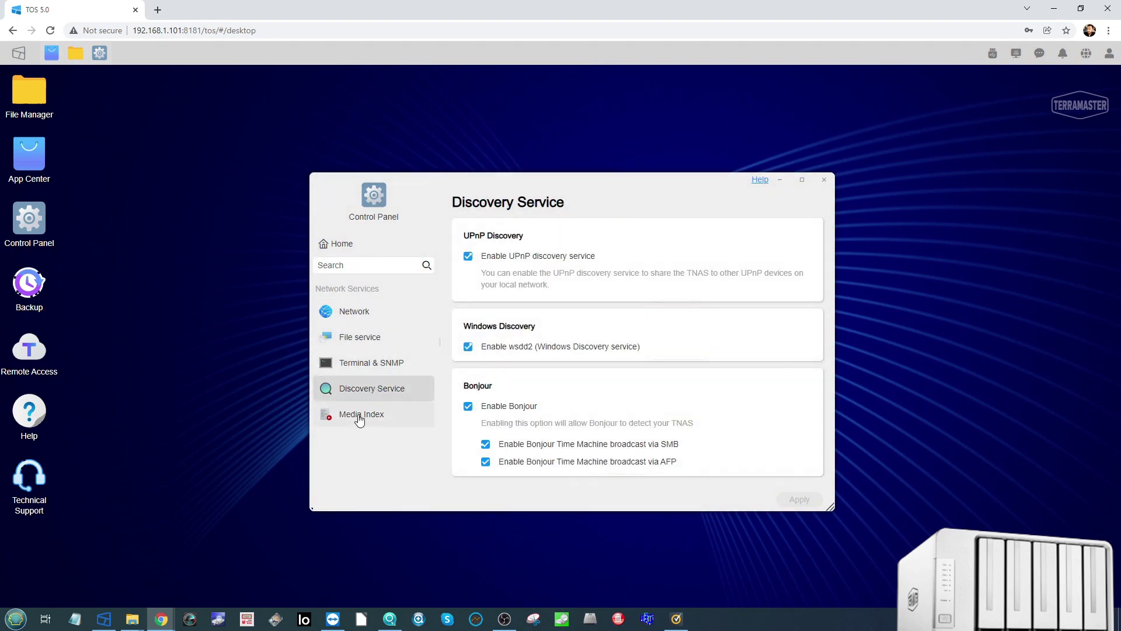
click(824, 179)
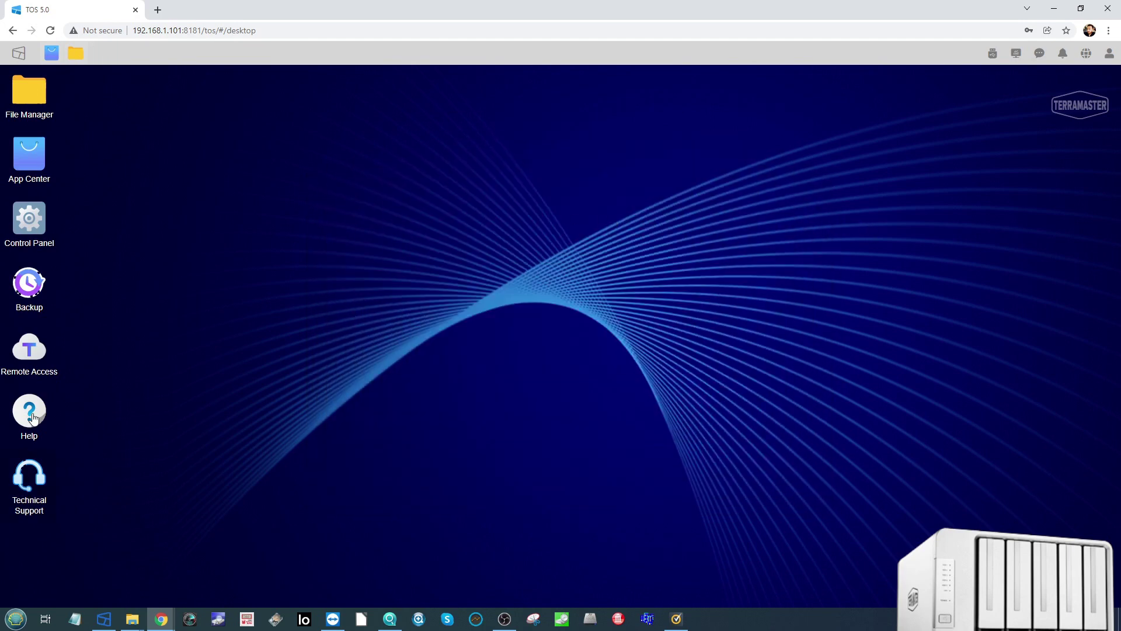
click(32, 286)
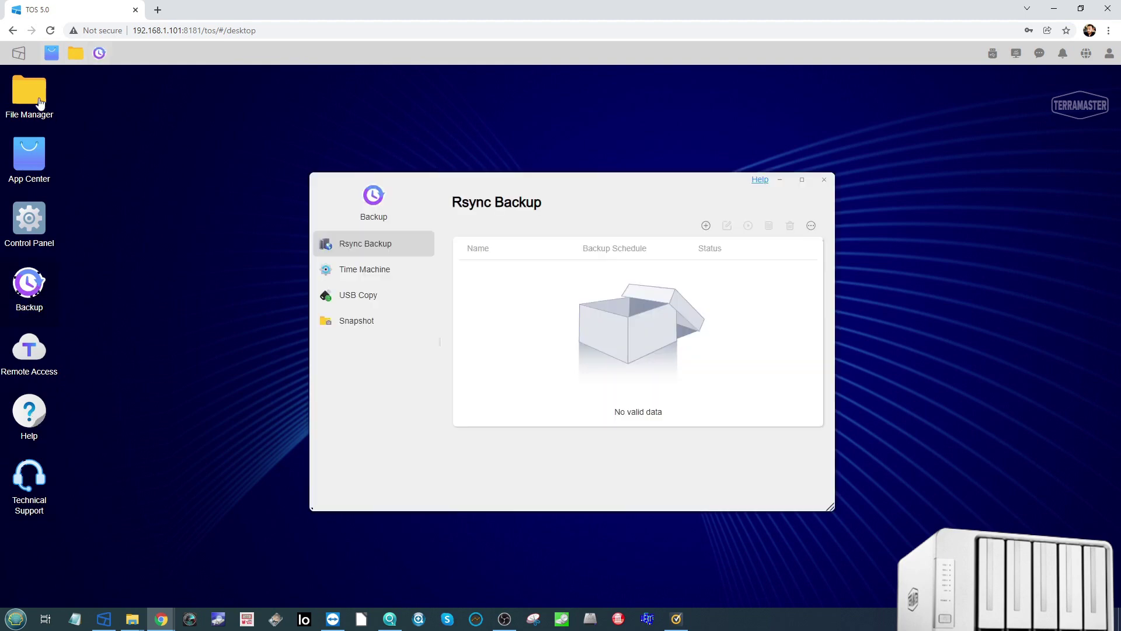
click(381, 276)
click(367, 297)
click(359, 321)
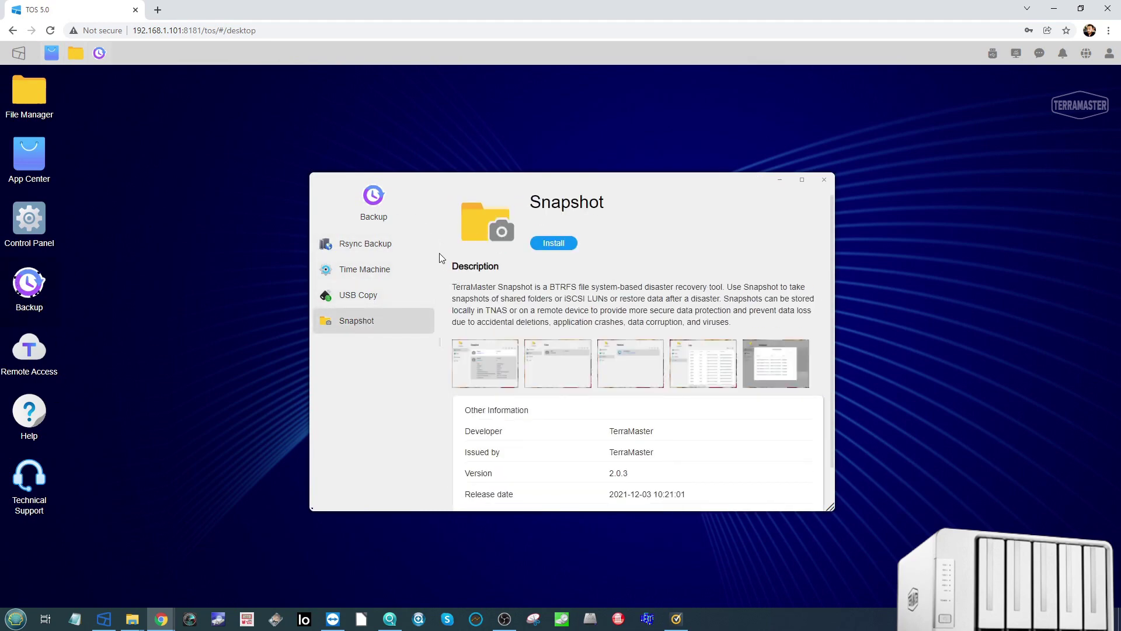
click(377, 244)
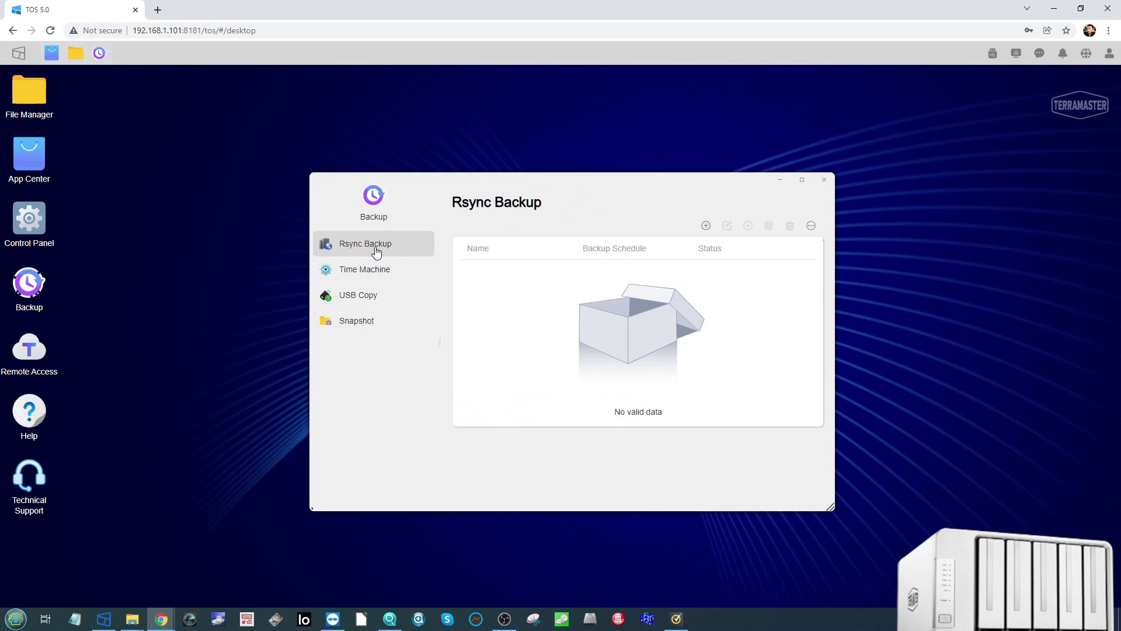
click(823, 180)
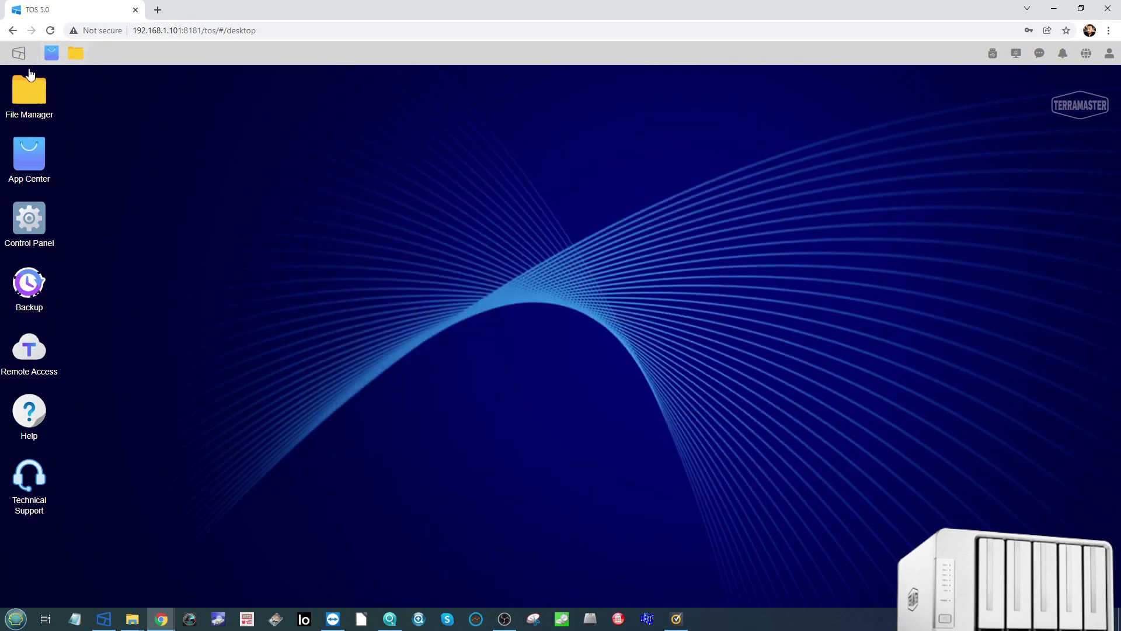
Step: Browse App Center's All apps, Recommended, Settings and Installed pages
click(28, 170)
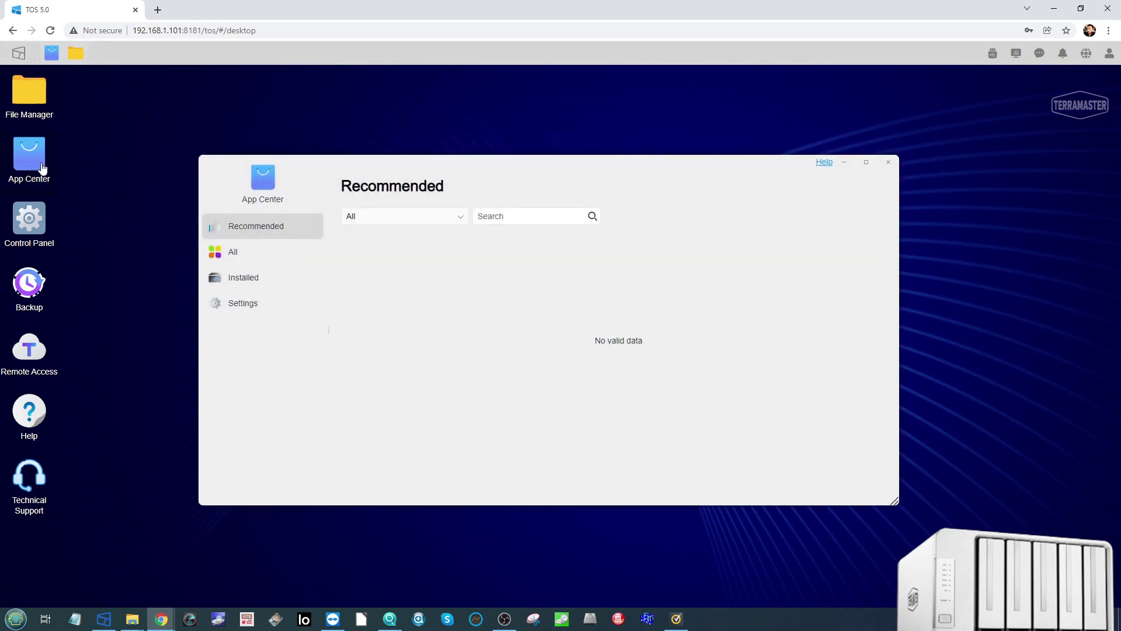
click(258, 253)
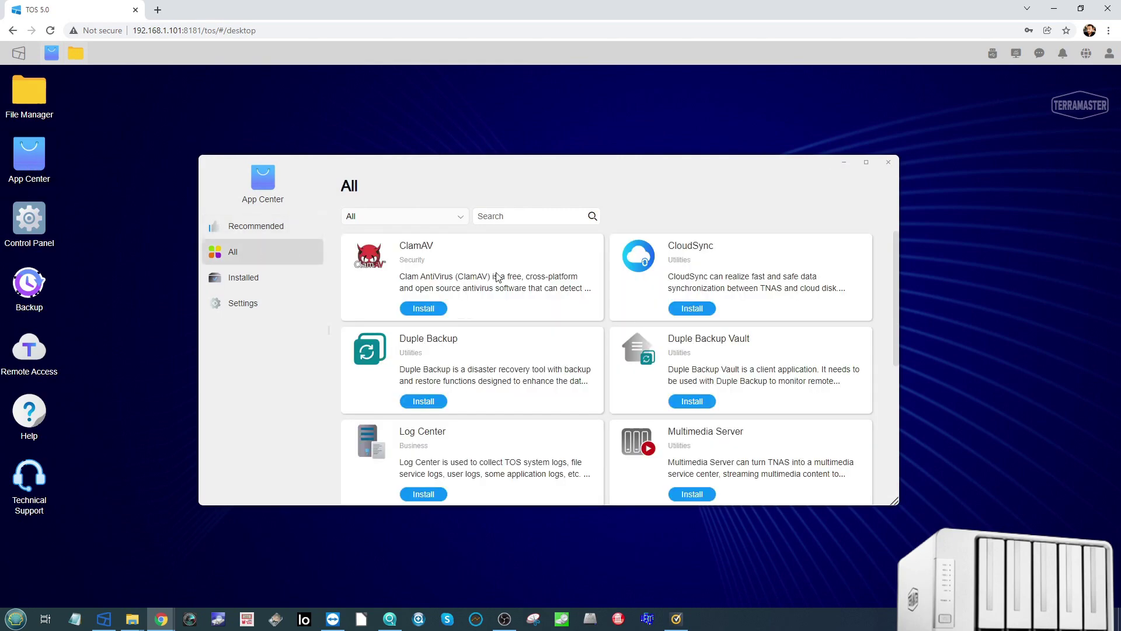
click(250, 227)
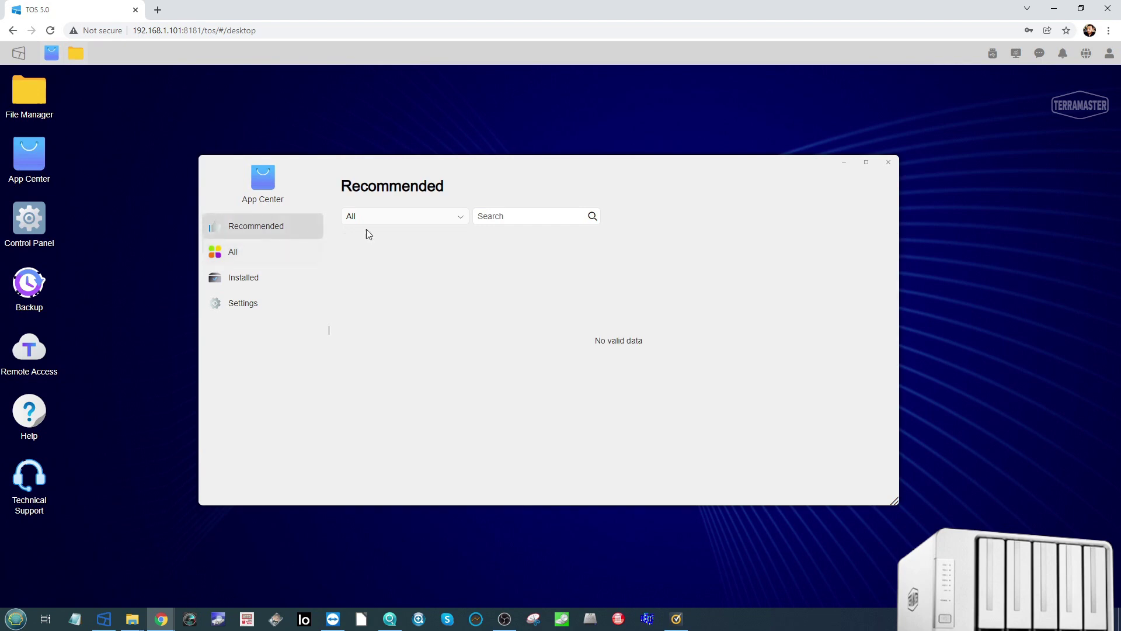
click(241, 254)
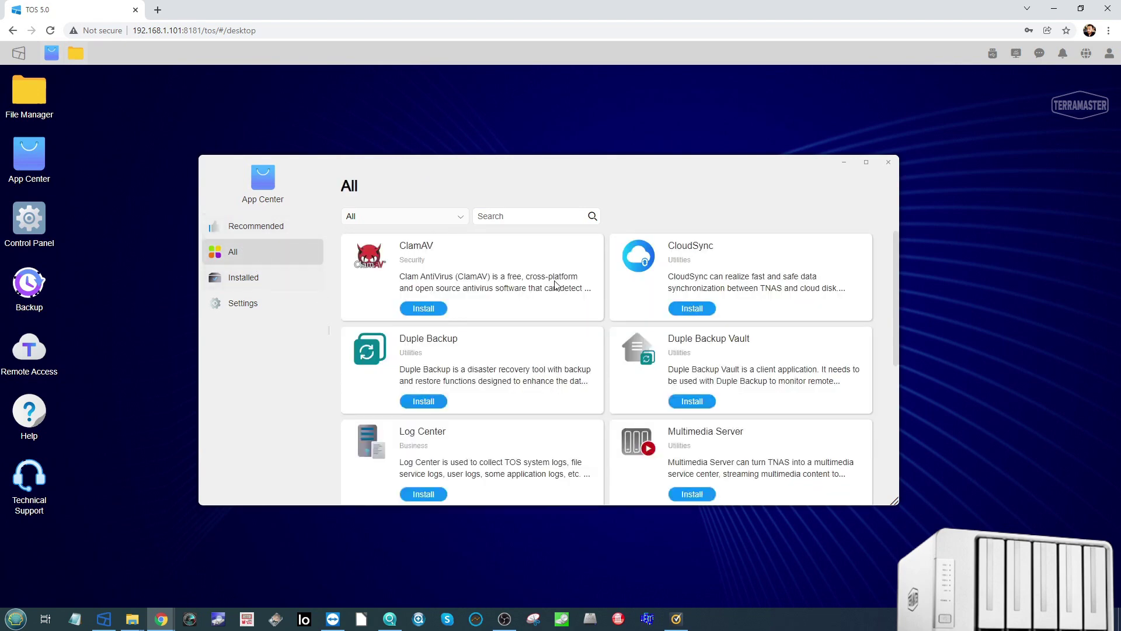
scroll(555, 293, down, 5)
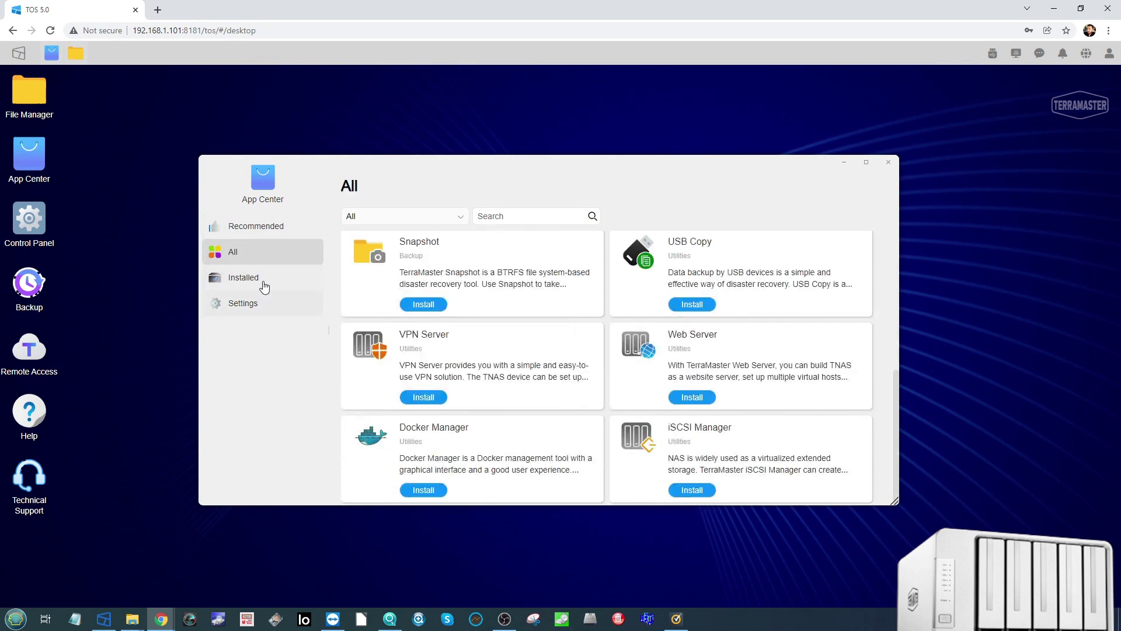
click(252, 303)
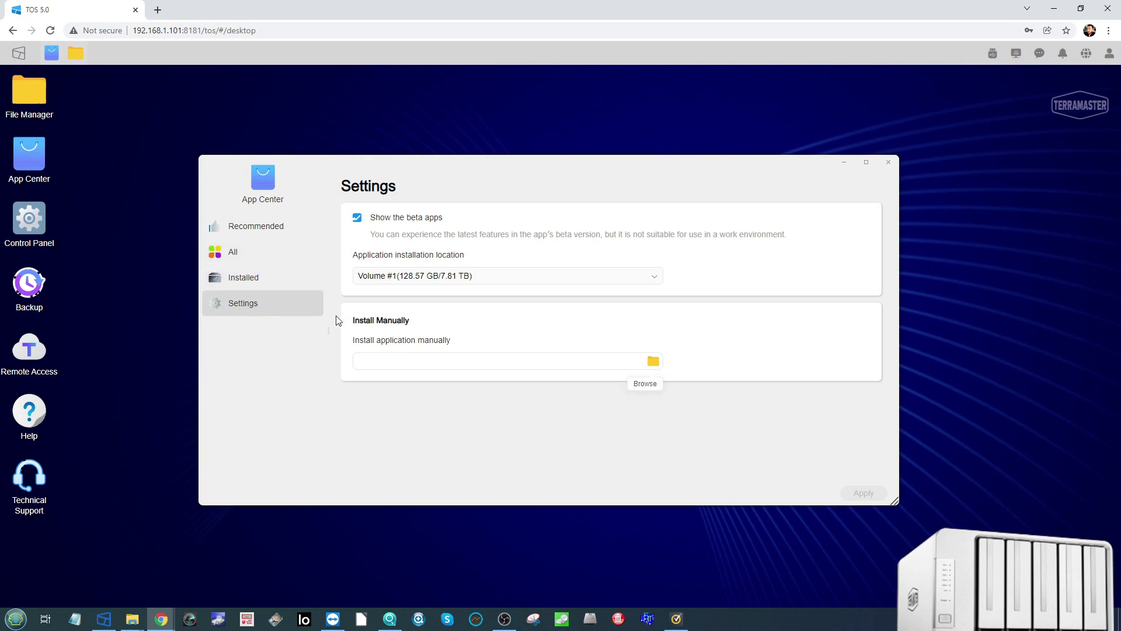
click(254, 282)
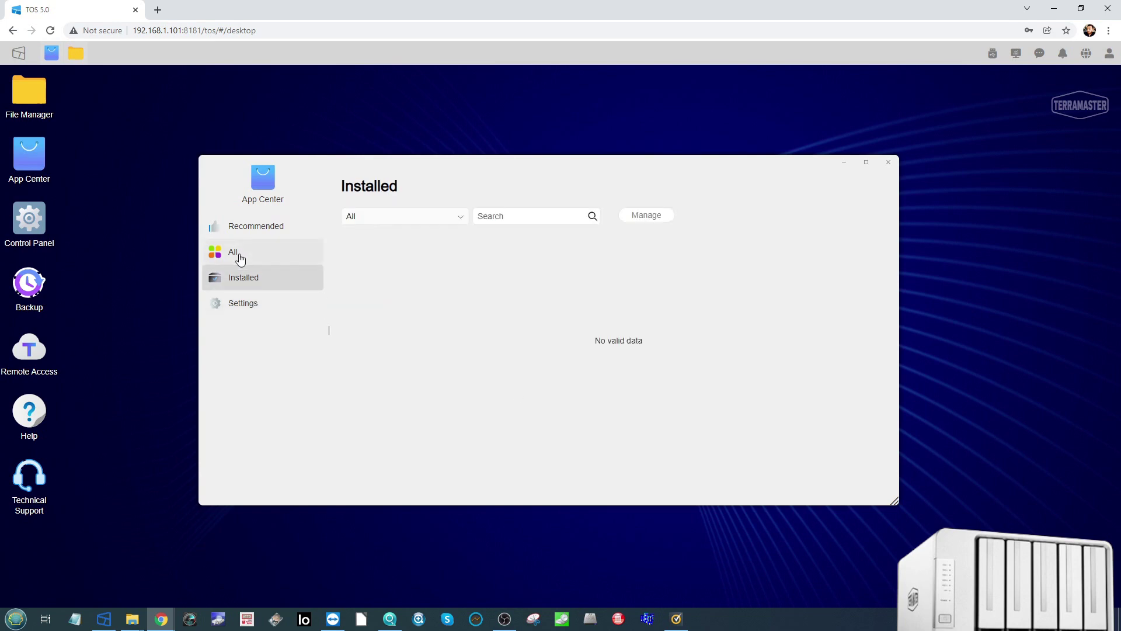
click(234, 253)
scroll(556, 320, down, 2)
scroll(557, 320, up, 2)
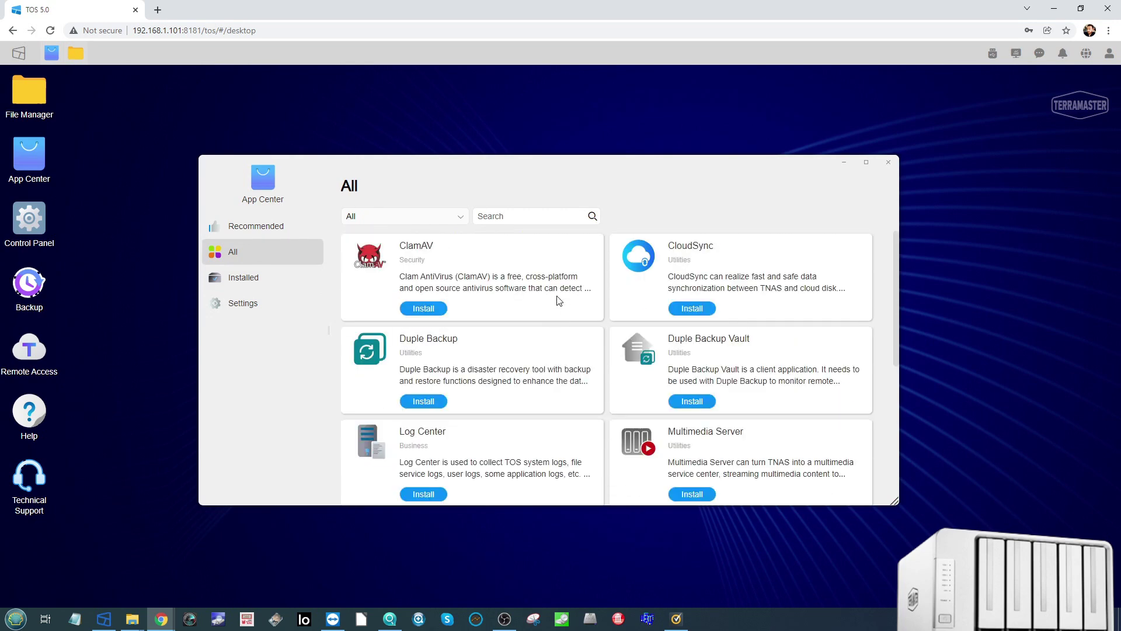
Step: Start installing CloudSync, check the Installed list, and close App Center
click(712, 311)
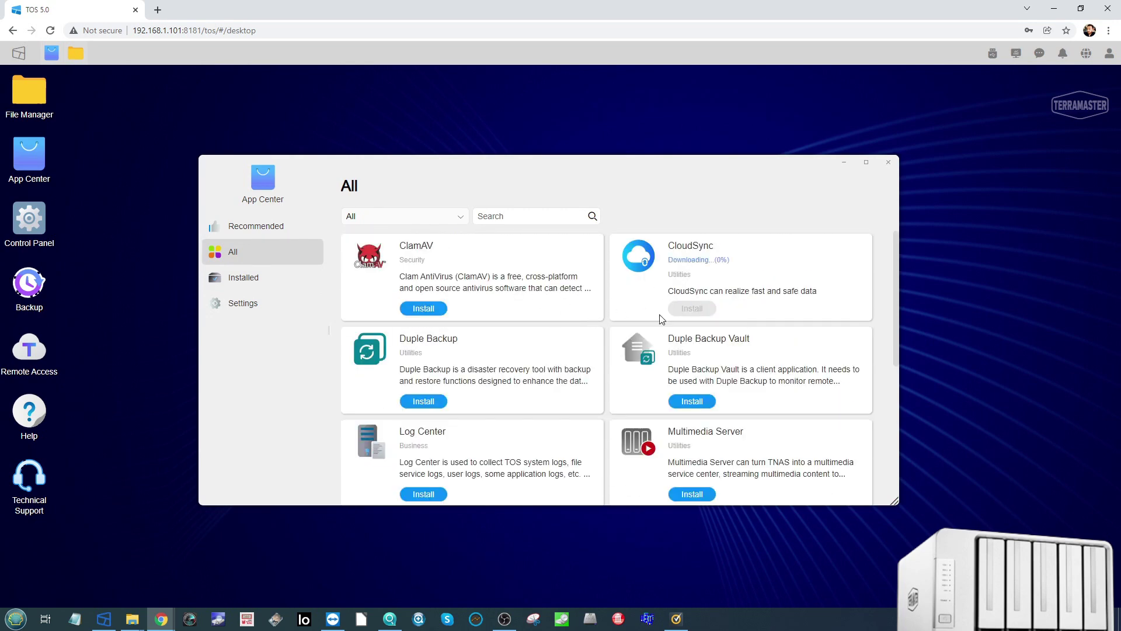
scroll(661, 319, down, 2)
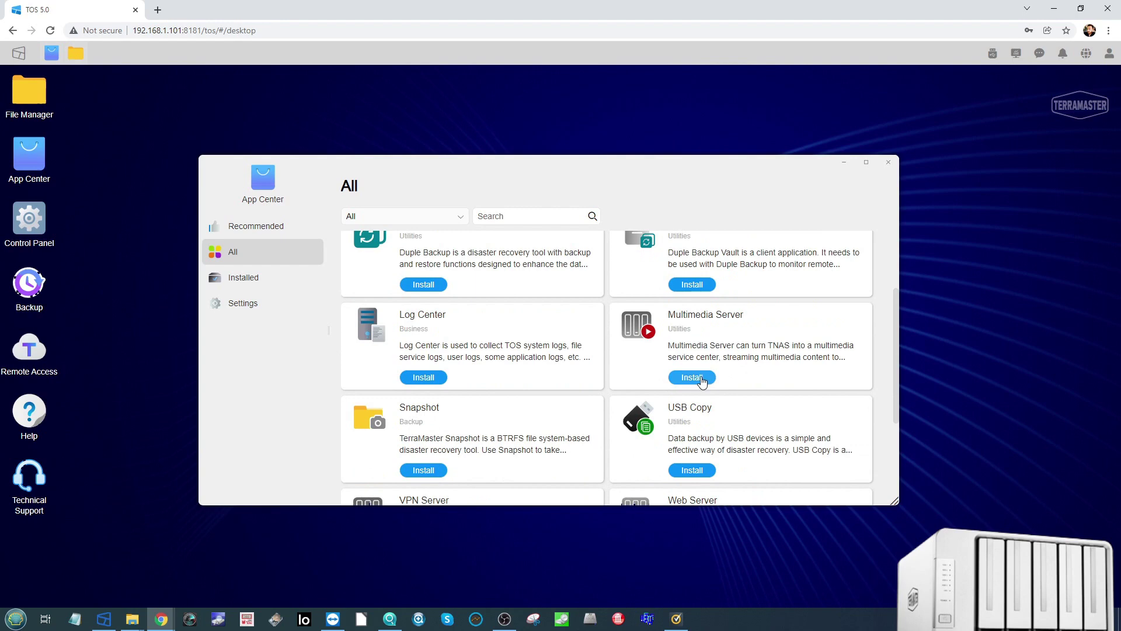
scroll(543, 300, down, 2)
scroll(649, 313, up, 2)
scroll(665, 325, down, 3)
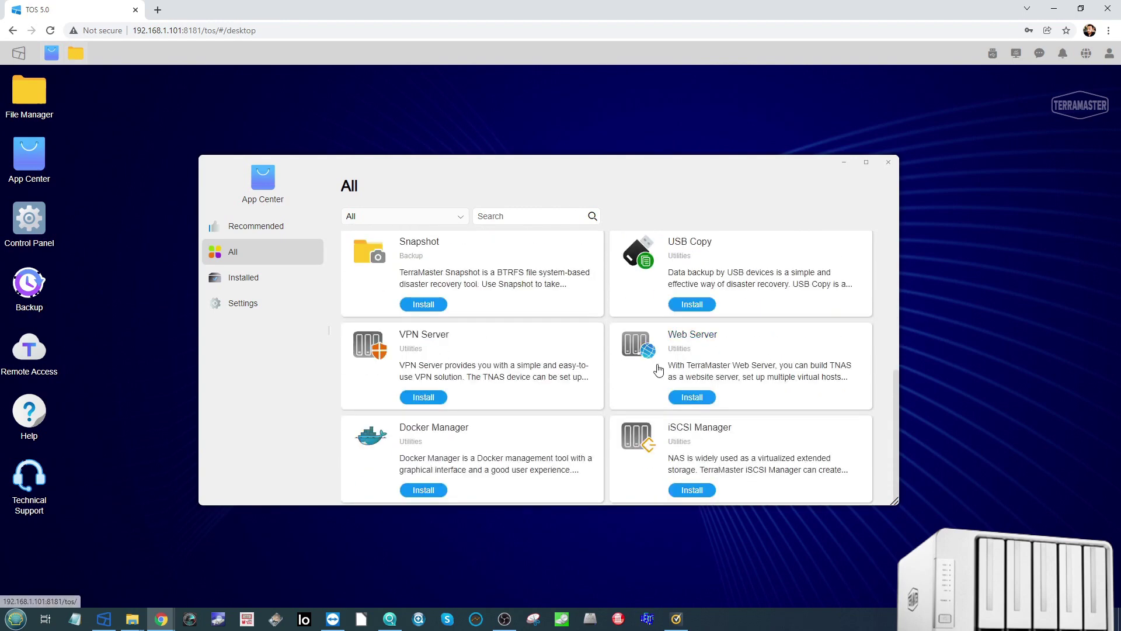
click(256, 284)
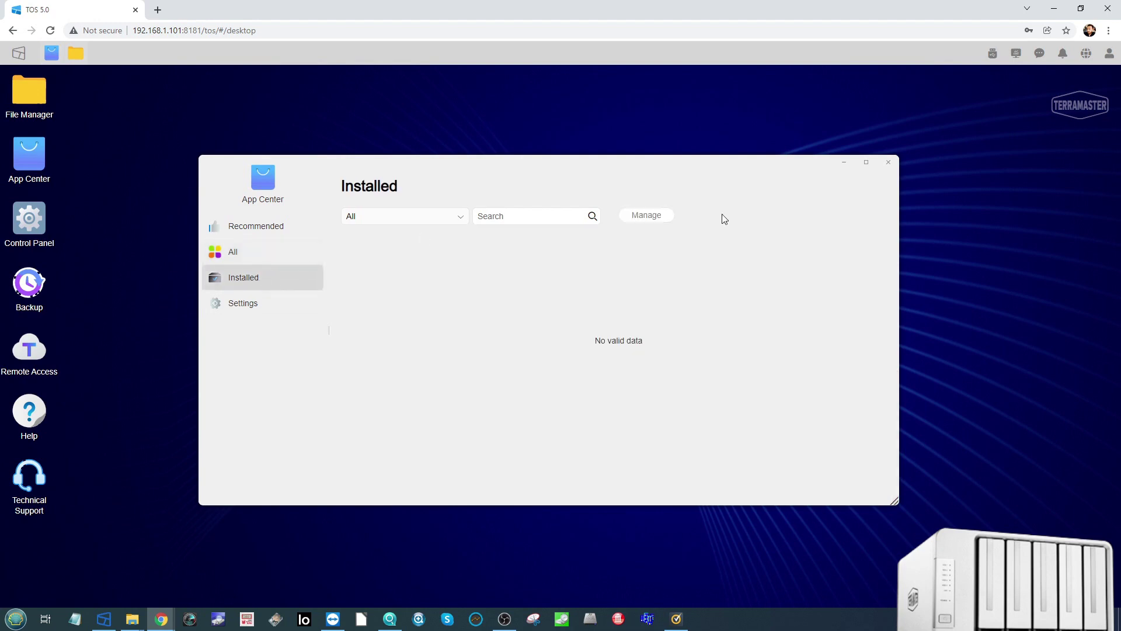
click(889, 161)
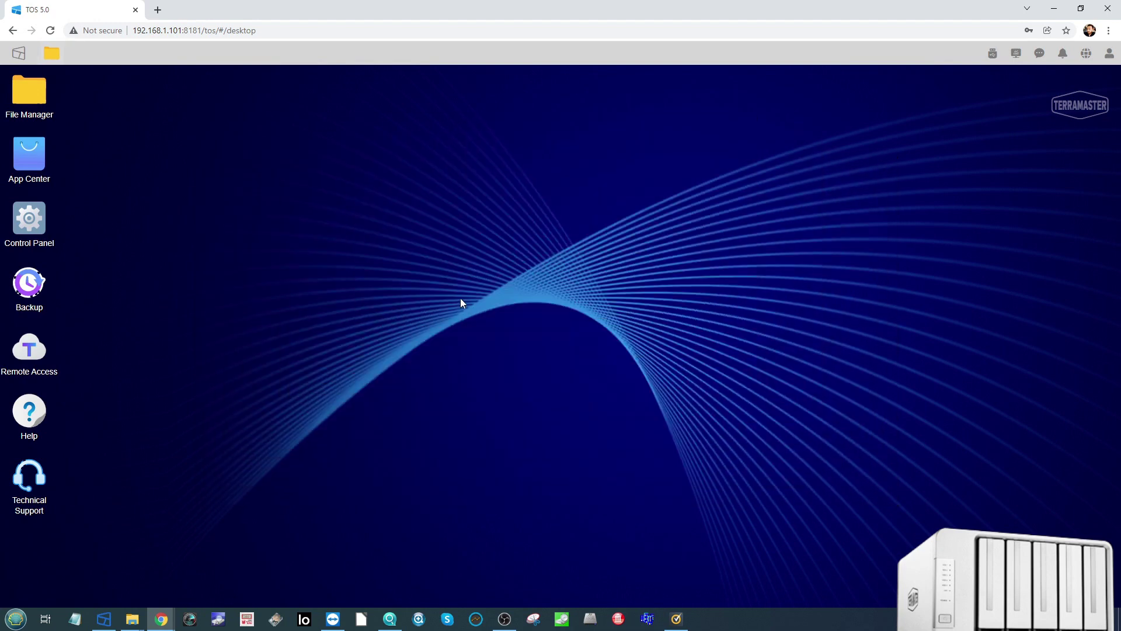
Step: Open File Manager on TERRAMASTER-SHARE, move the window up-left, and switch to large icon view
click(44, 91)
click(501, 346)
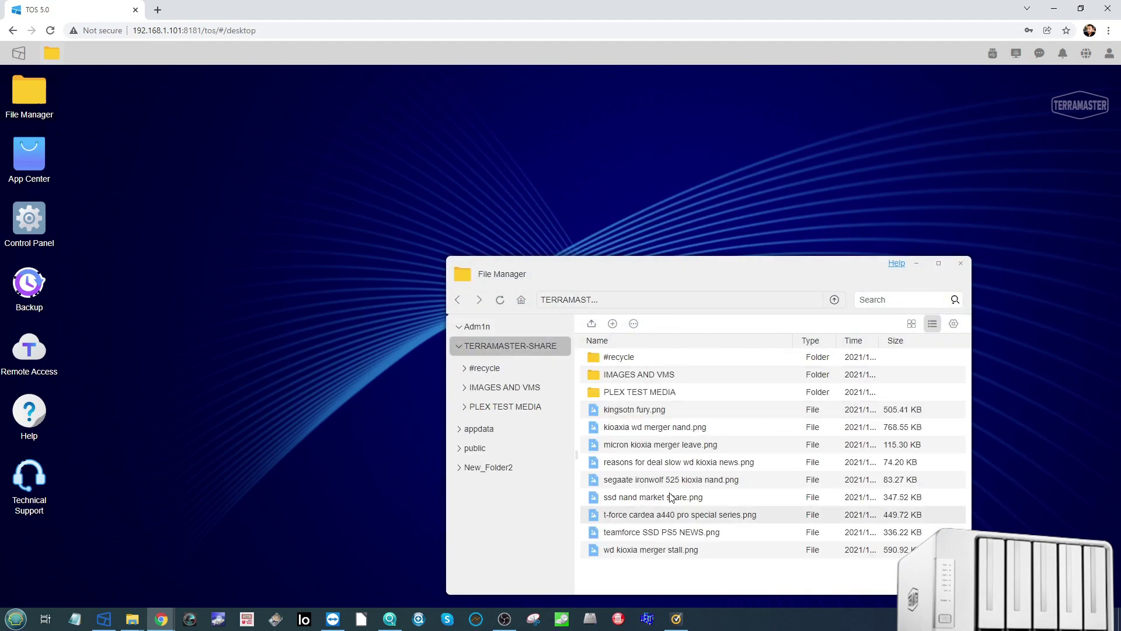
drag(704, 266, 581, 144)
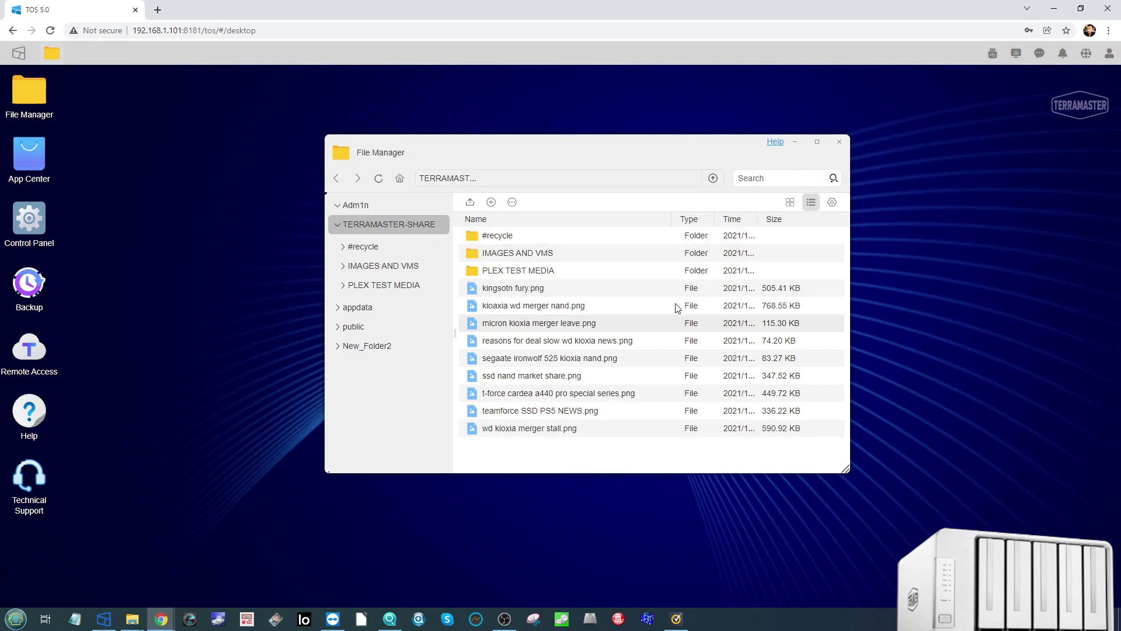
click(790, 202)
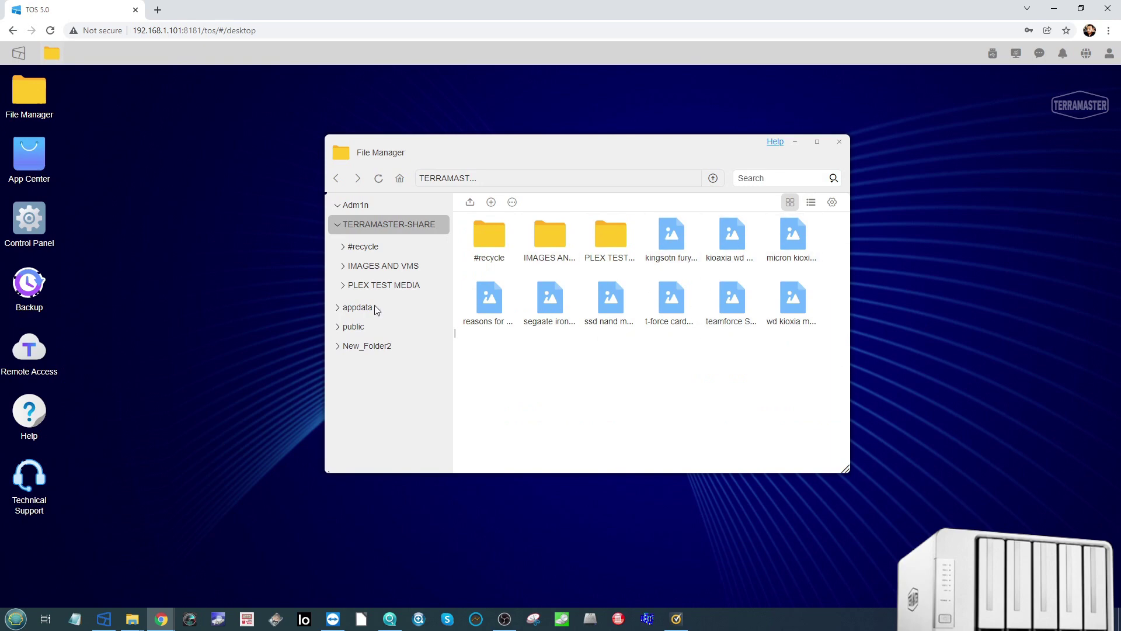
Step: Navigate to PLEX TEST MEDIA > Photos > Shoosmith and preview the second photo full-size
click(390, 272)
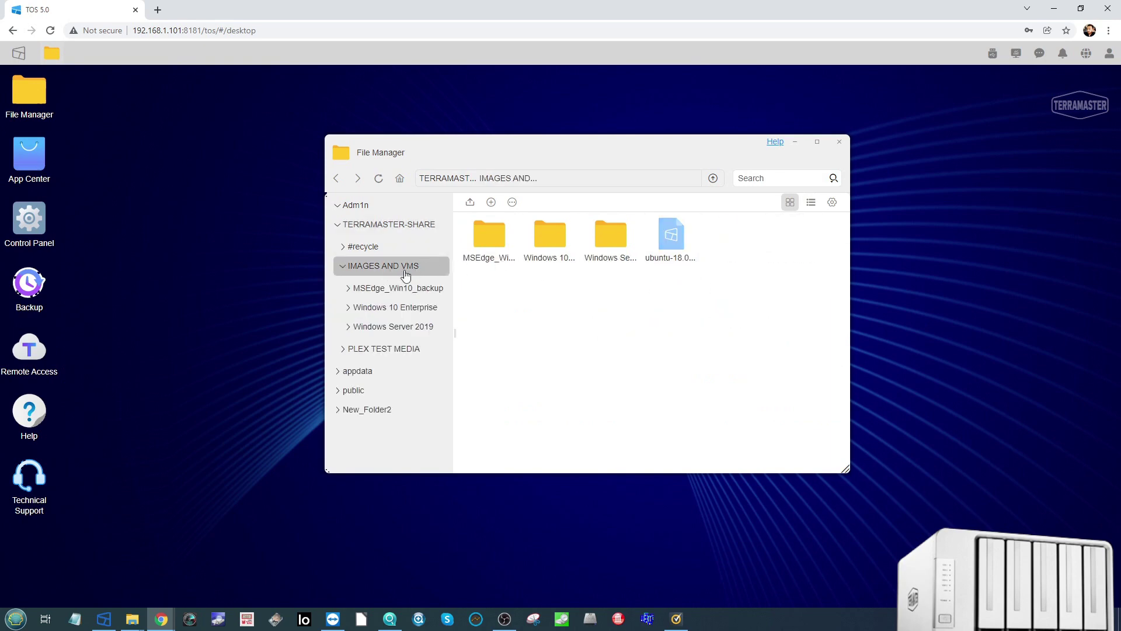
click(383, 350)
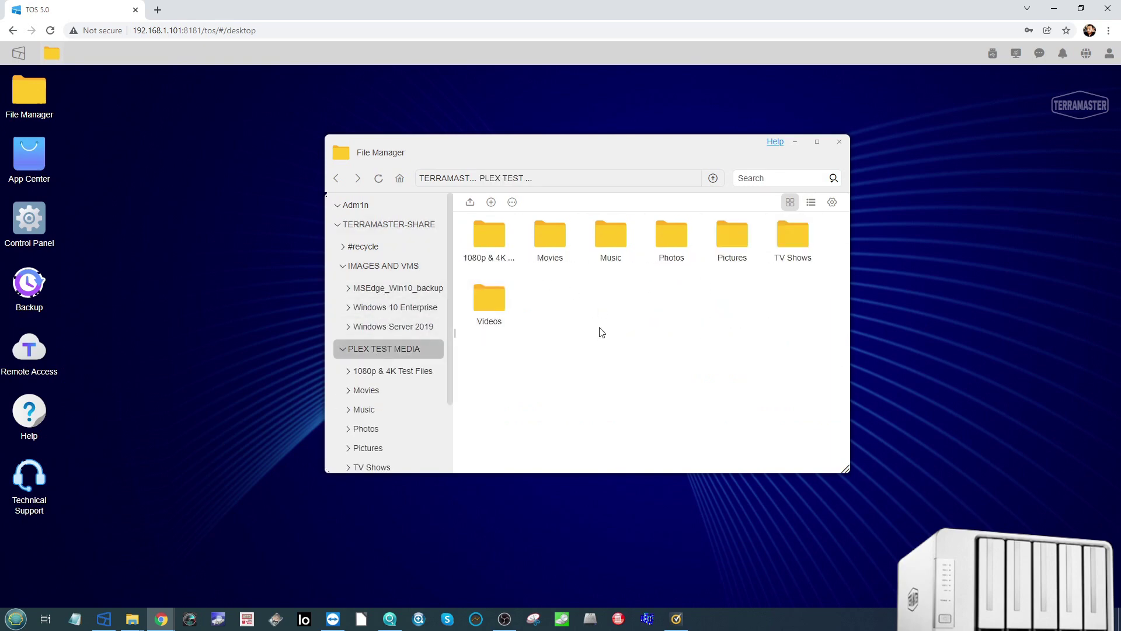
double_click(672, 239)
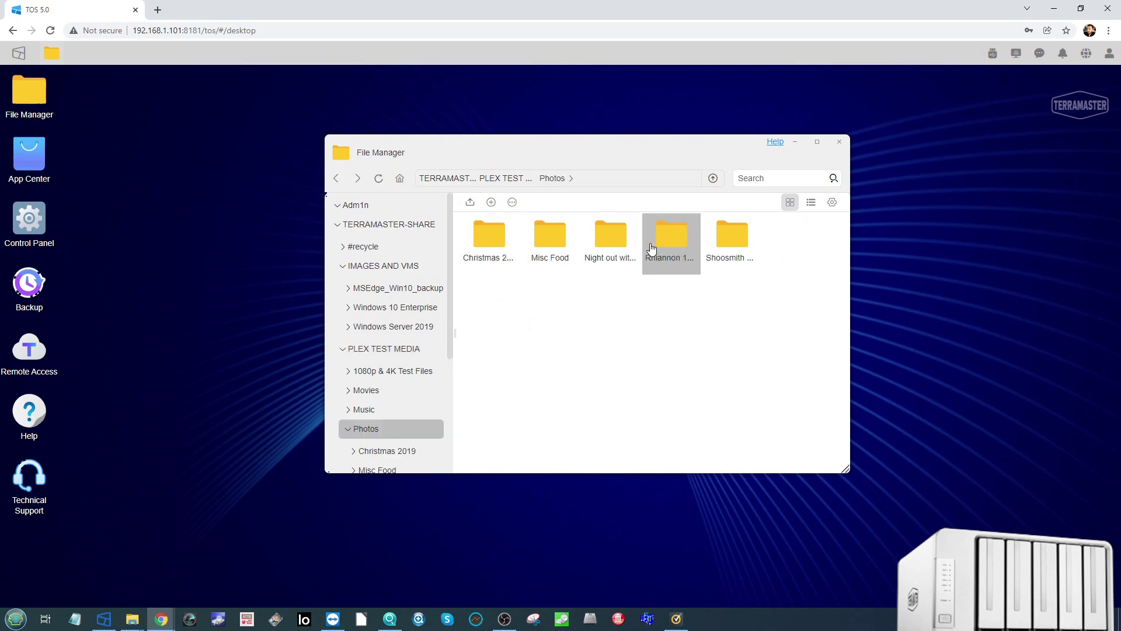
double_click(731, 237)
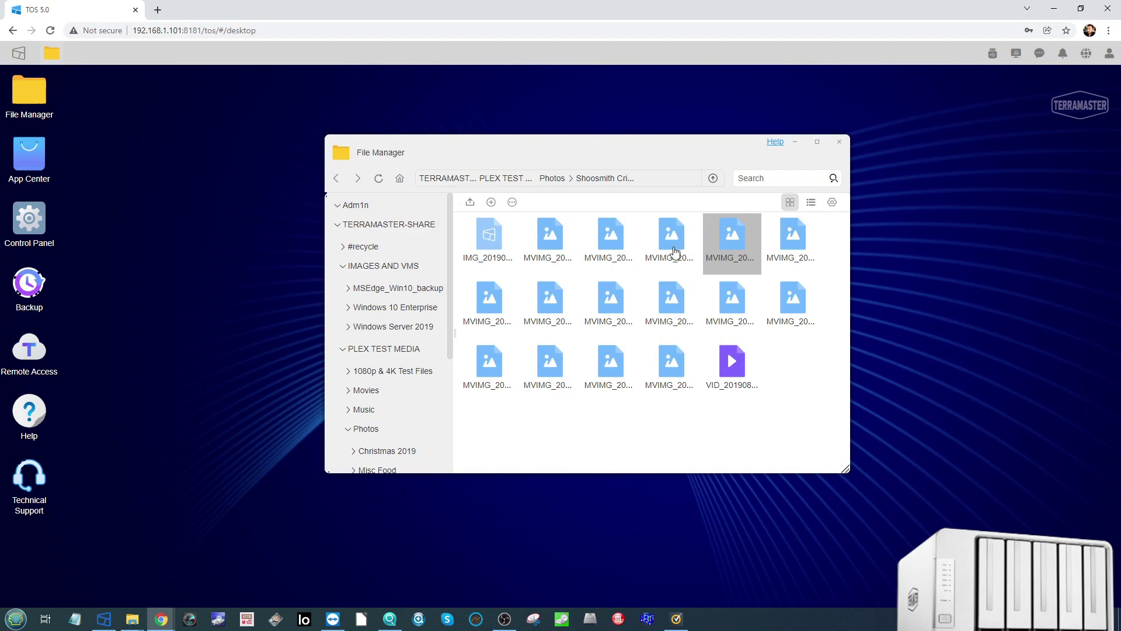
double_click(549, 236)
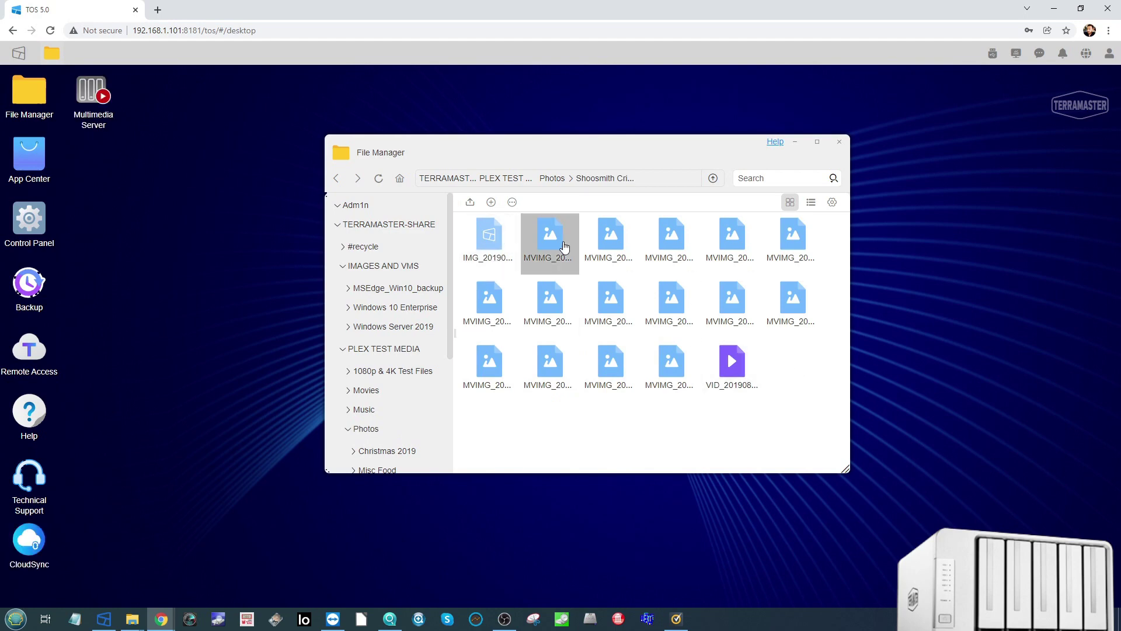
click(1085, 325)
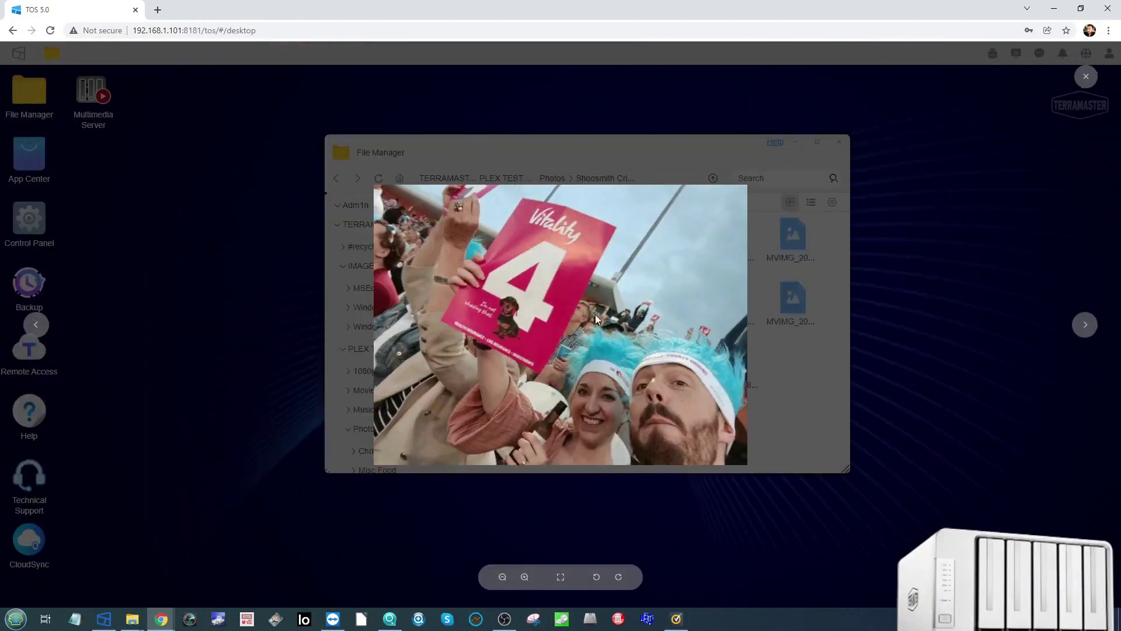
Step: Page forward through six more cricket outing photos, then close the photo preview
click(1086, 328)
click(1085, 327)
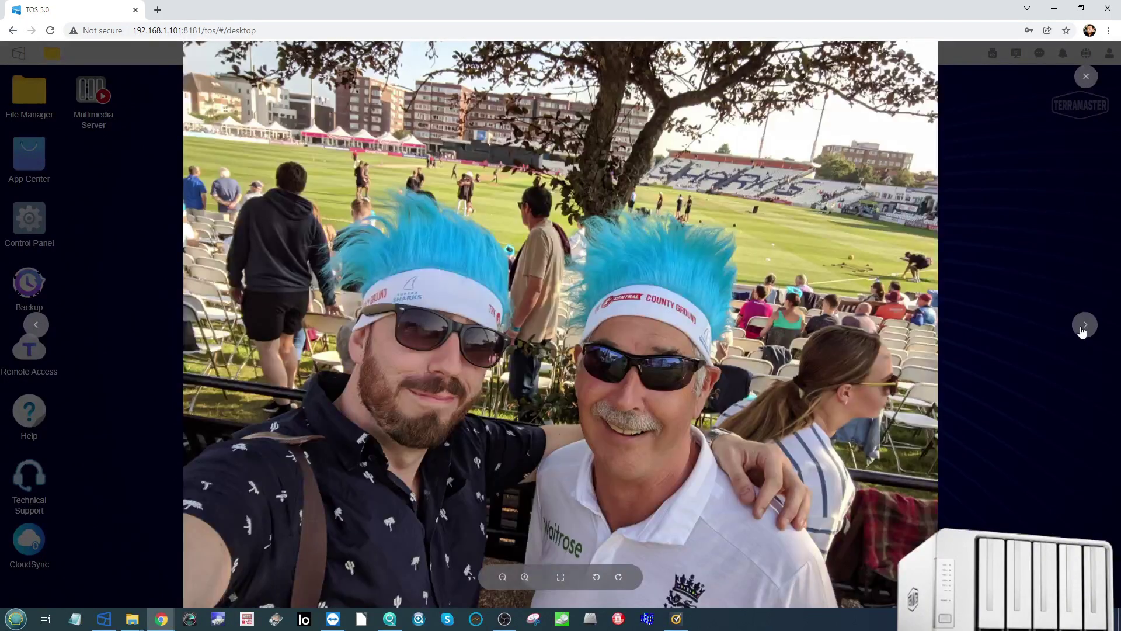
click(1083, 330)
click(1083, 330)
click(1083, 328)
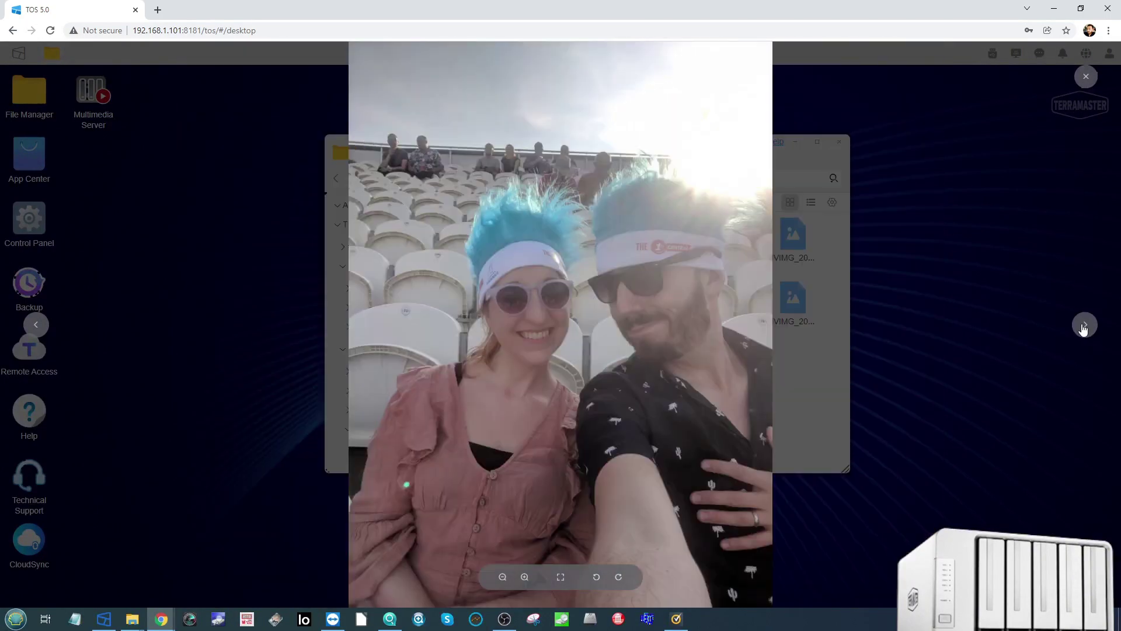
click(1084, 329)
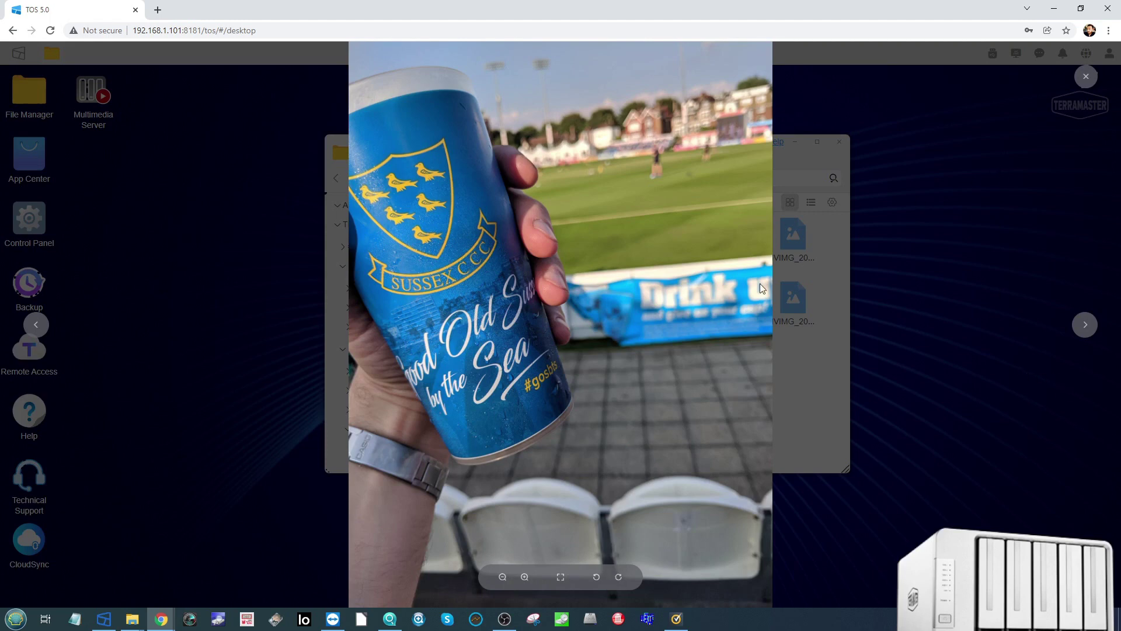
right_click(581, 189)
click(902, 239)
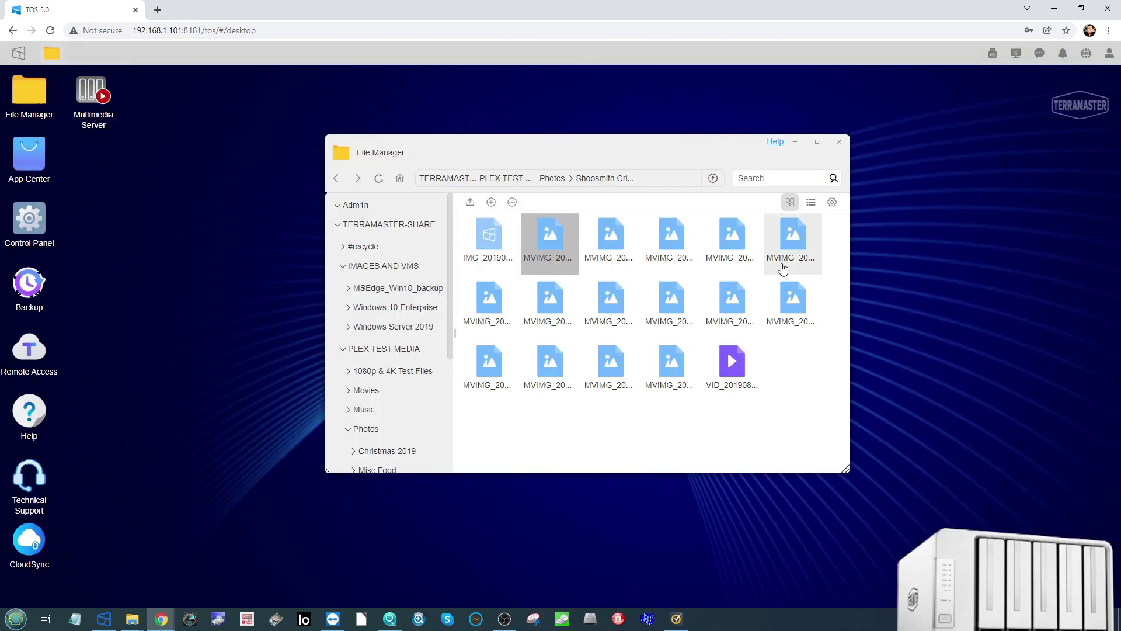
Step: Review the photo file's properties and its Permissions tab, then close the dialog
click(513, 203)
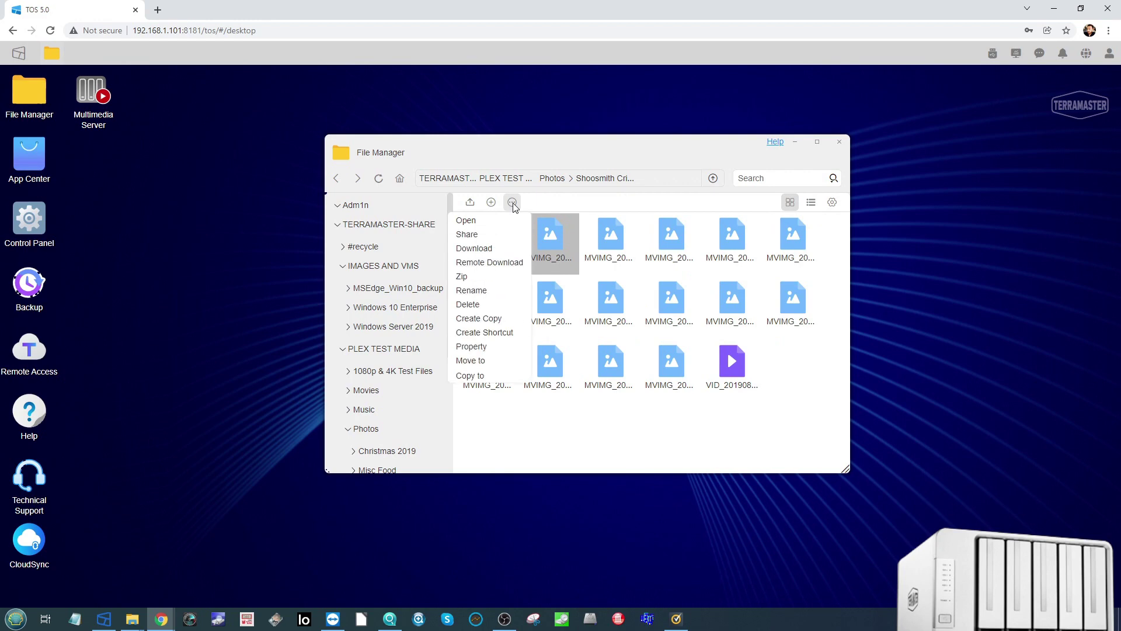
click(484, 347)
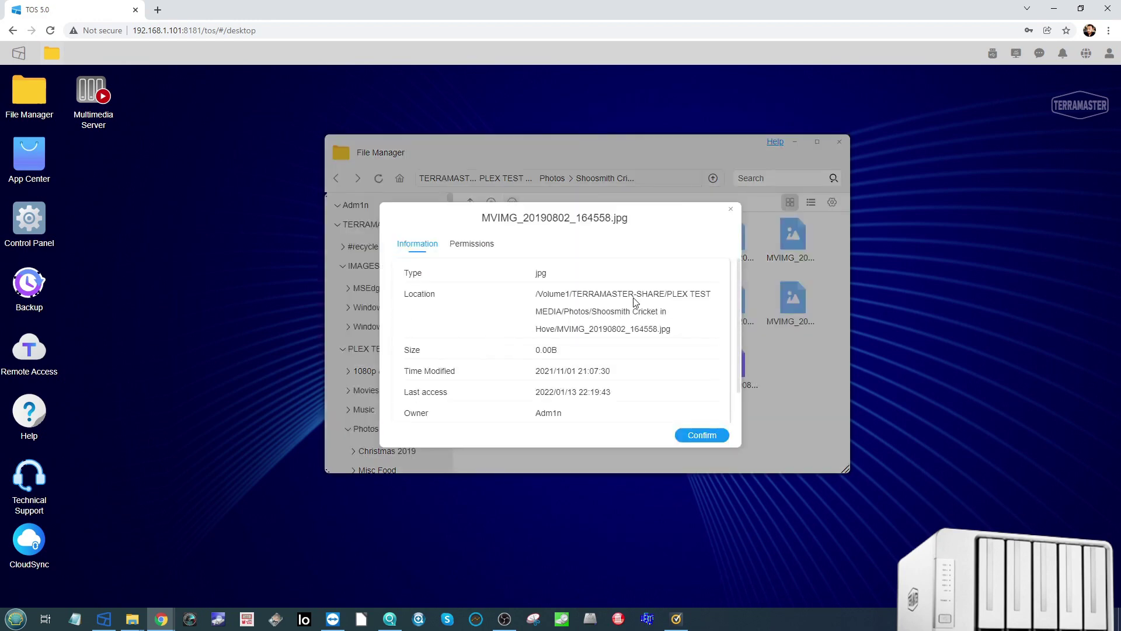
scroll(633, 302, down, 1)
scroll(626, 342, up, 1)
click(487, 244)
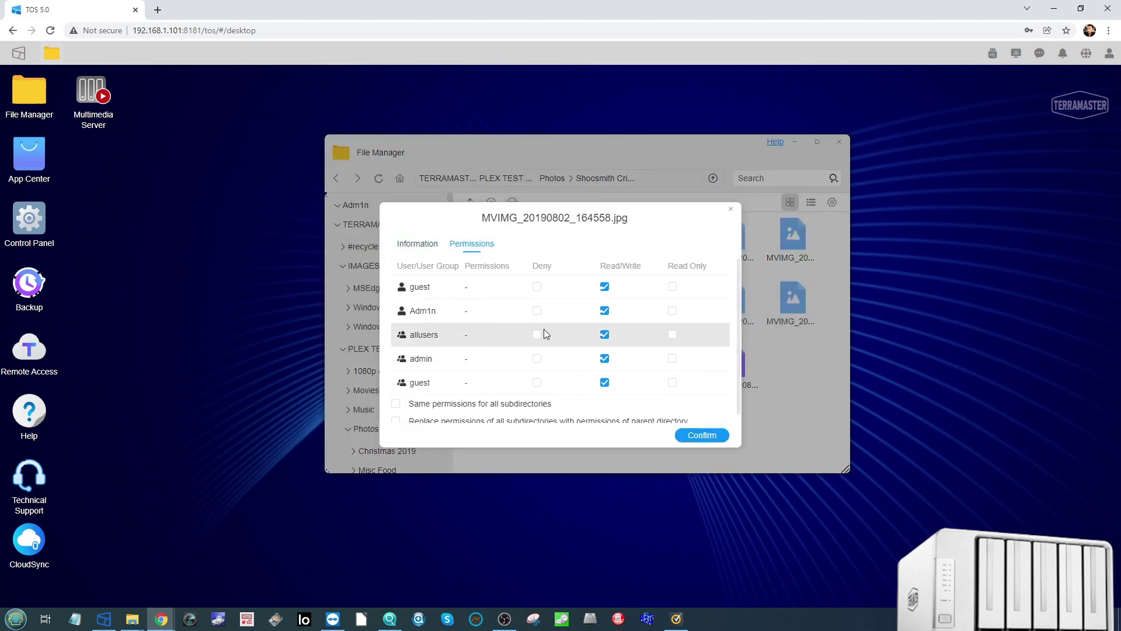
scroll(546, 334, down, 1)
click(731, 209)
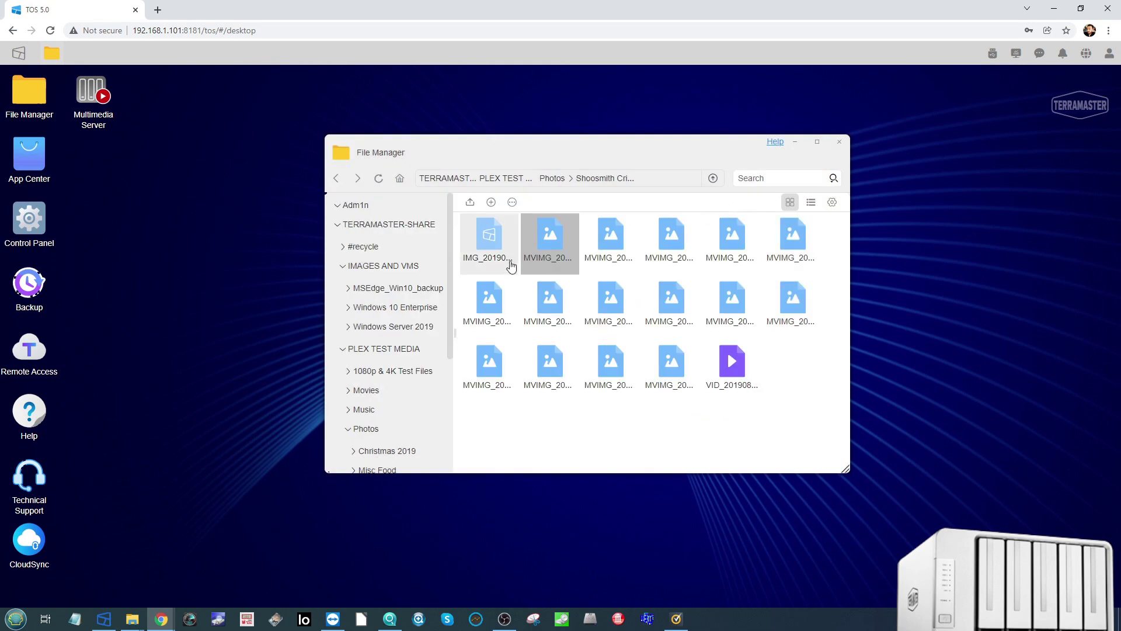
Step: Navigate from Photos to PLEX TEST MEDIA > Movies
click(551, 180)
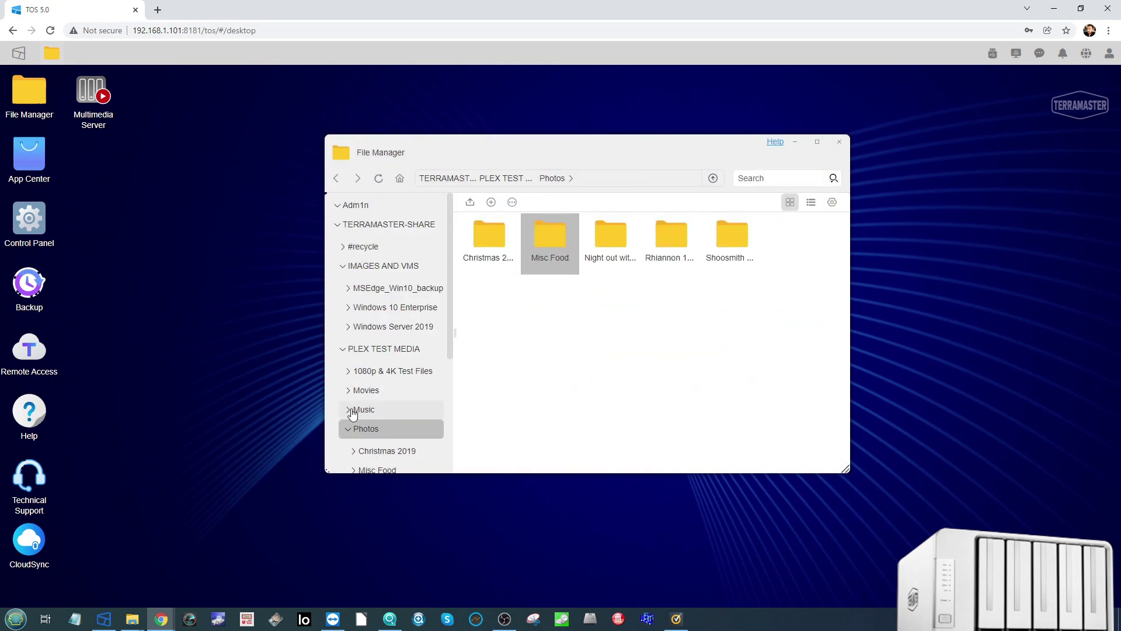
click(349, 429)
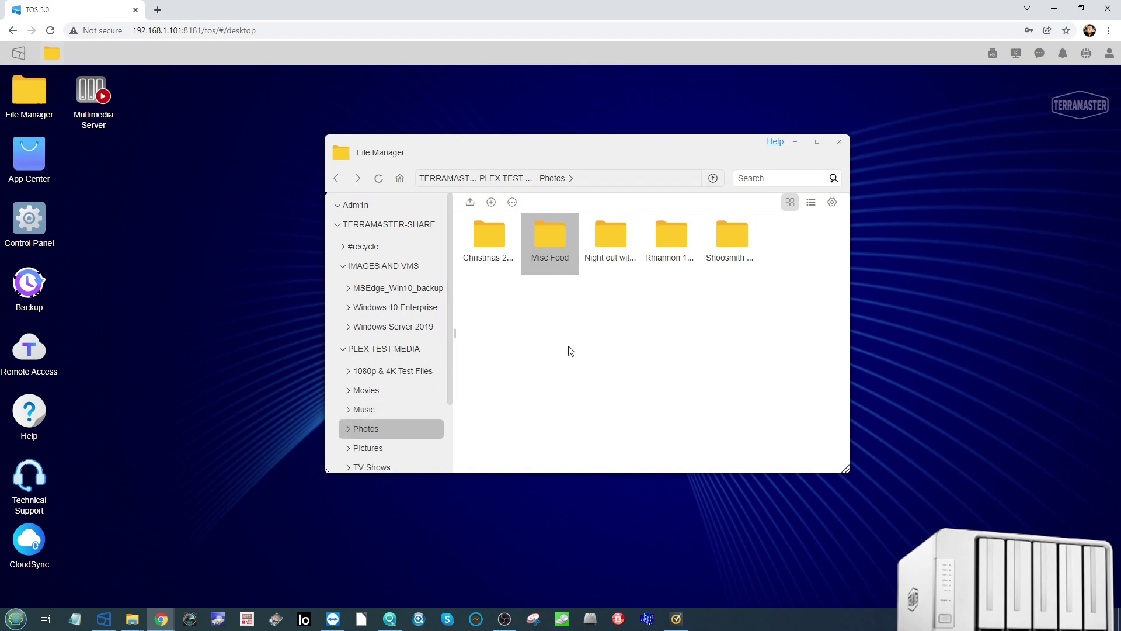
click(403, 349)
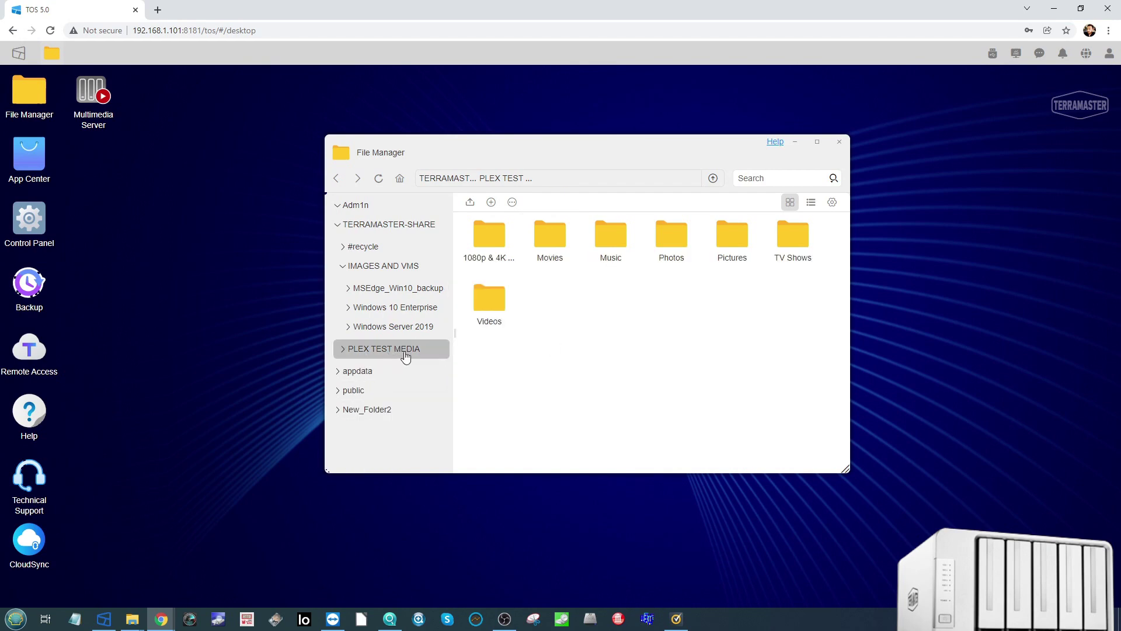
double_click(552, 238)
Step: Play the Little Shop video file in the browser preview
double_click(485, 248)
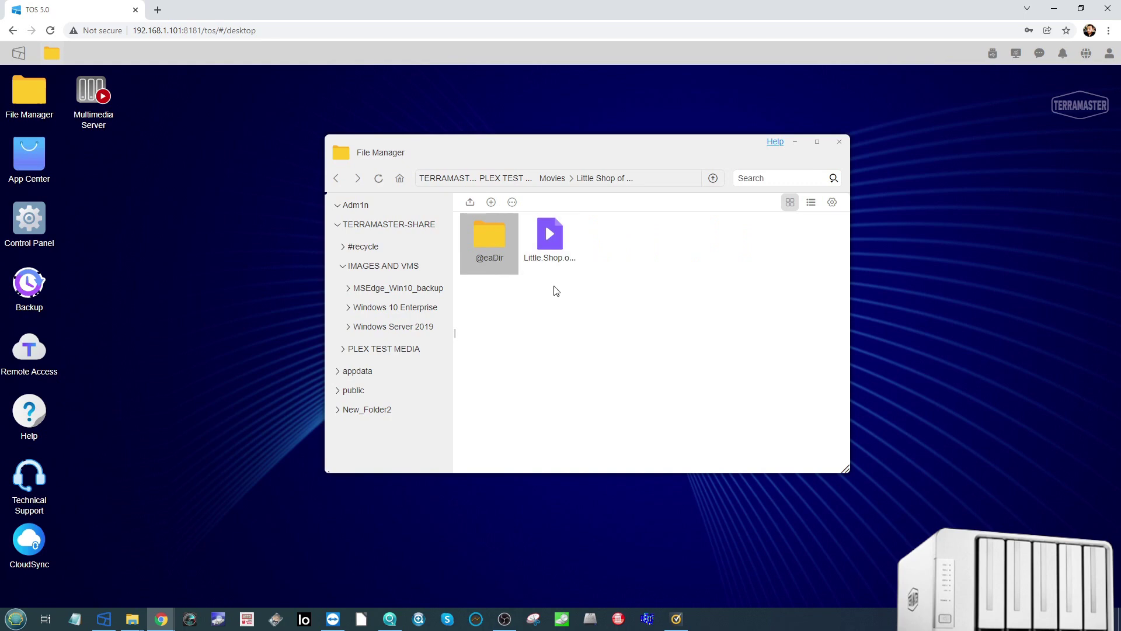
click(554, 245)
right_click(554, 245)
click(569, 247)
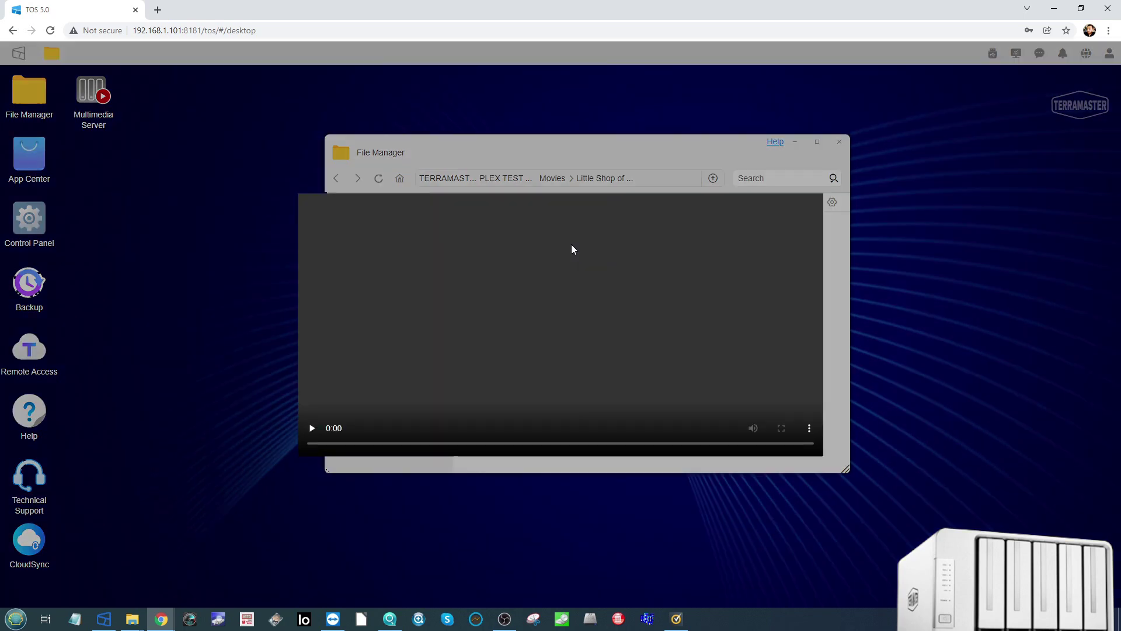
Step: Scrub the movie to 15:40, about 48 minutes and 1:16:55, then back to 35:34
click(385, 459)
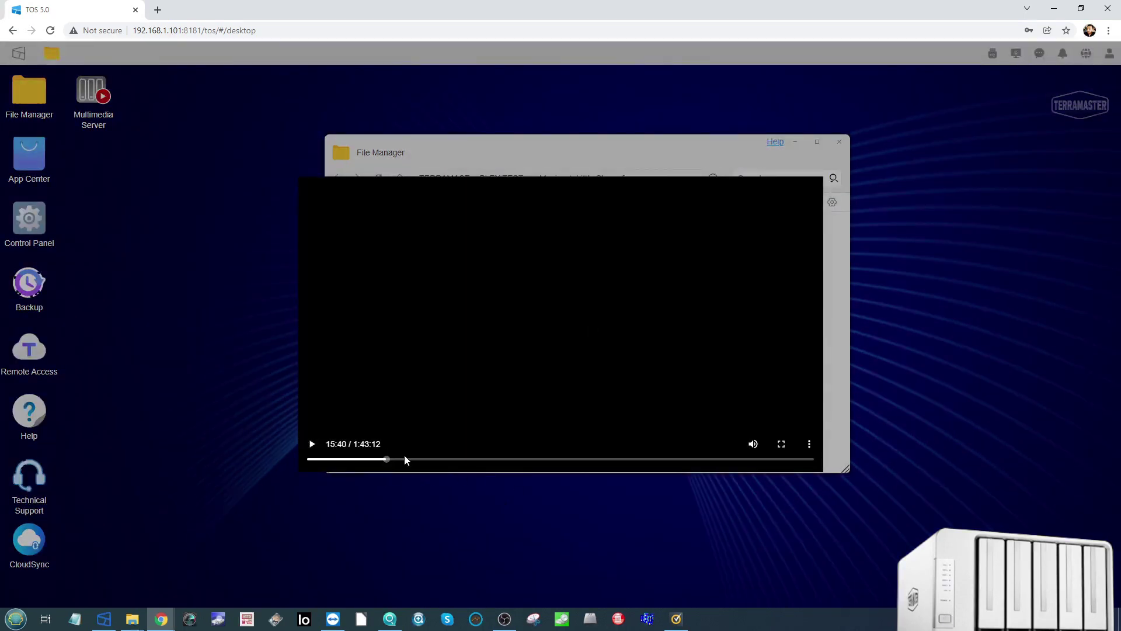
click(312, 446)
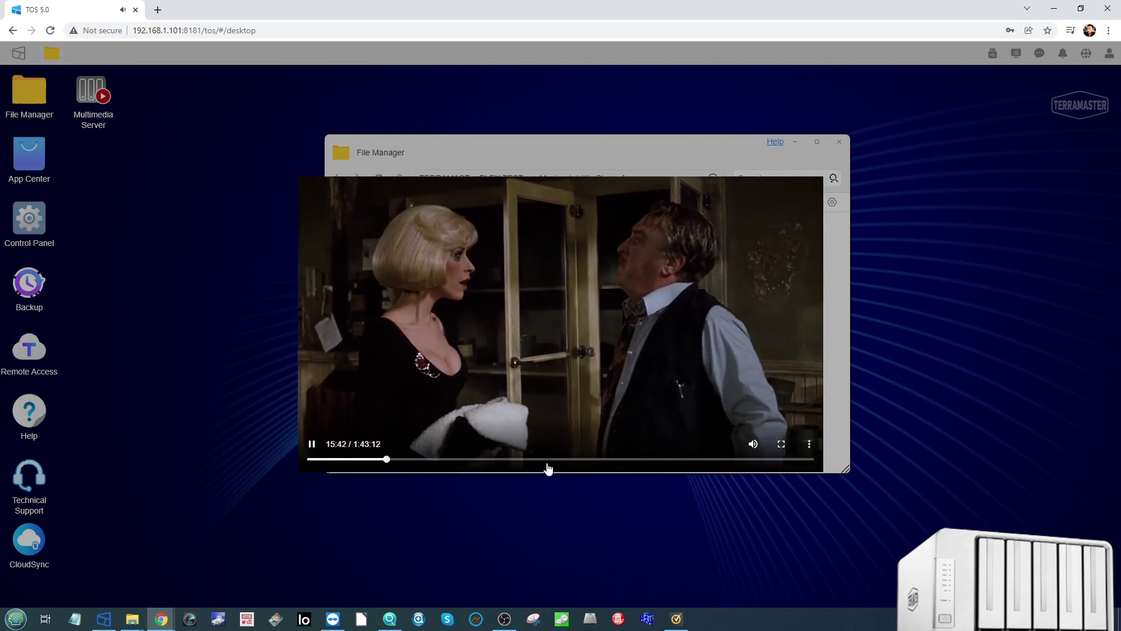
click(547, 459)
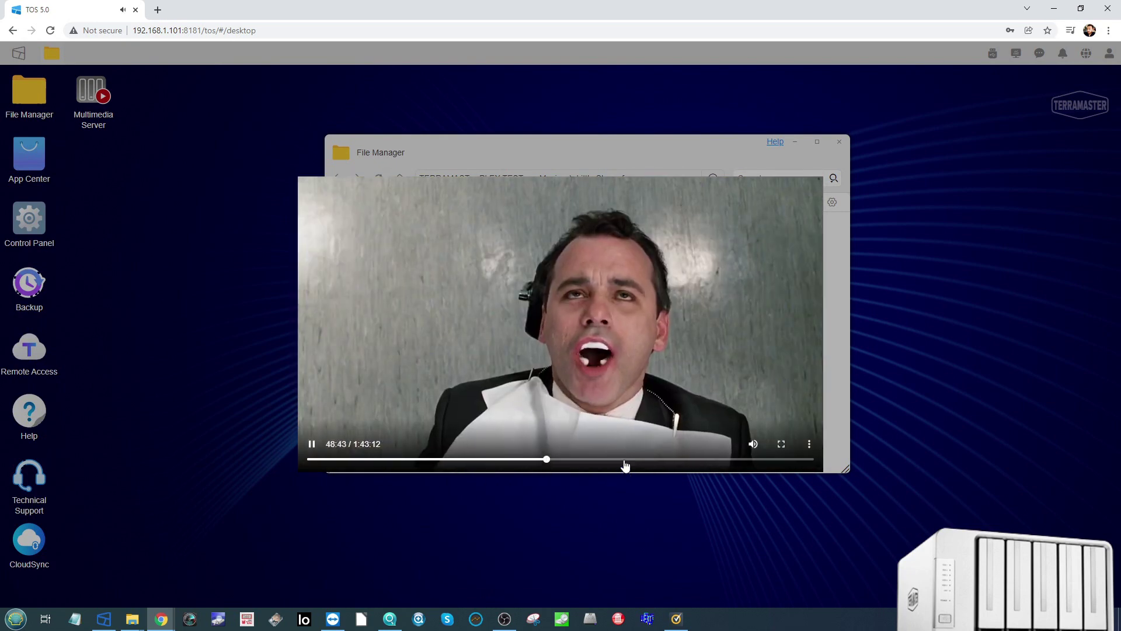
click(623, 464)
click(683, 463)
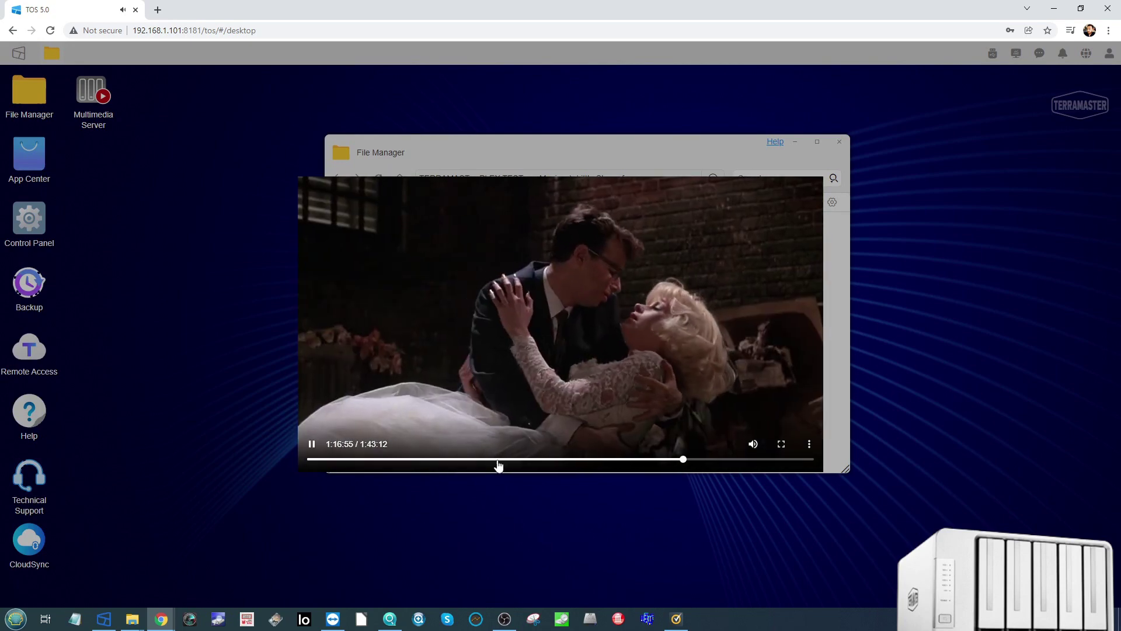
click(482, 460)
Step: Pop the movie into picture-in-picture and close the player overlay
click(809, 443)
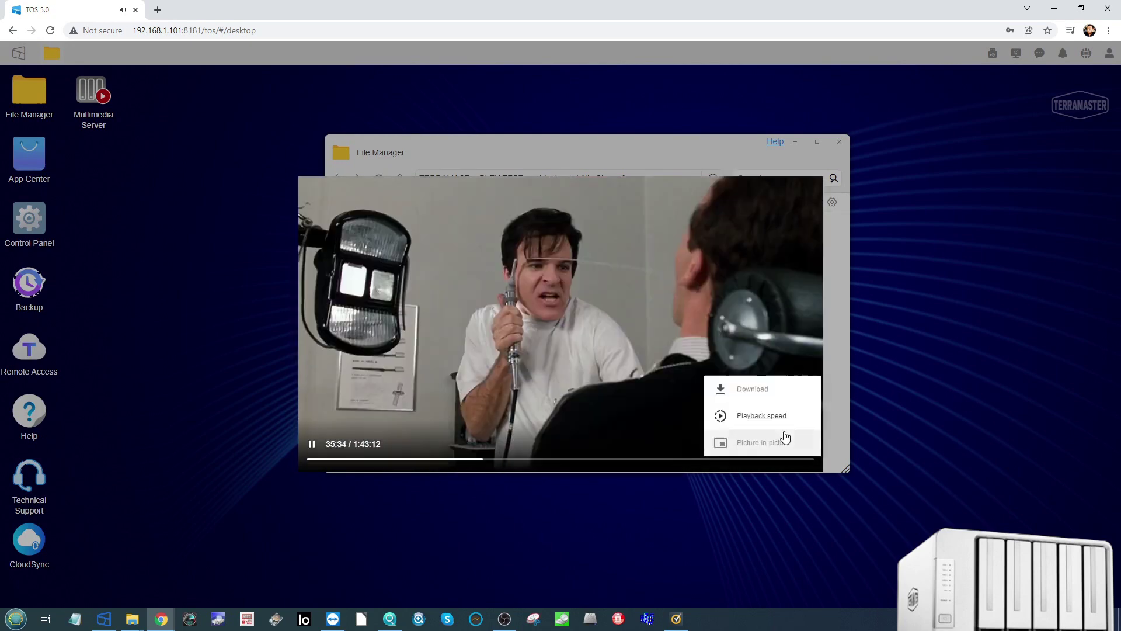
click(768, 444)
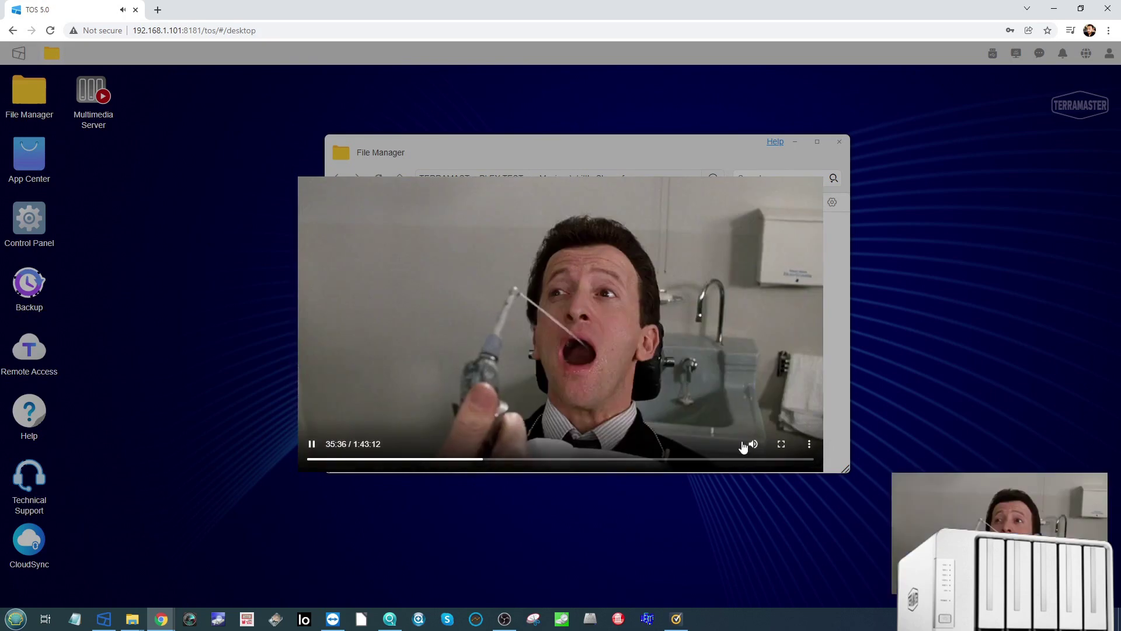
click(967, 327)
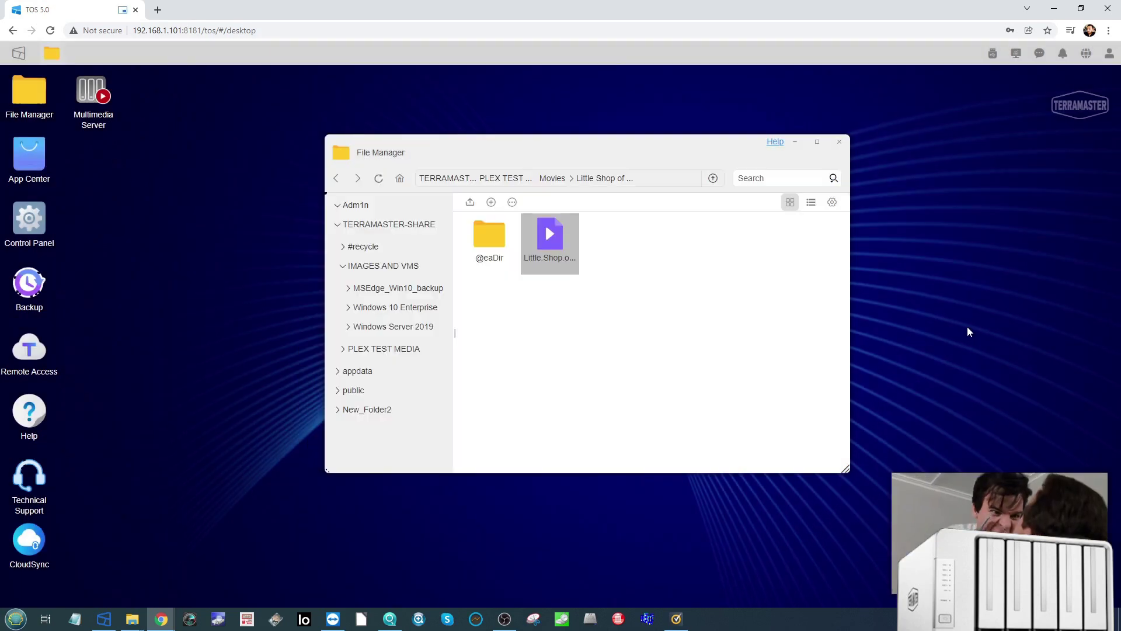
Step: Move the floating movie higher and open PLEX TEST MEDIA > Music > Home Alone
drag(996, 499, 998, 160)
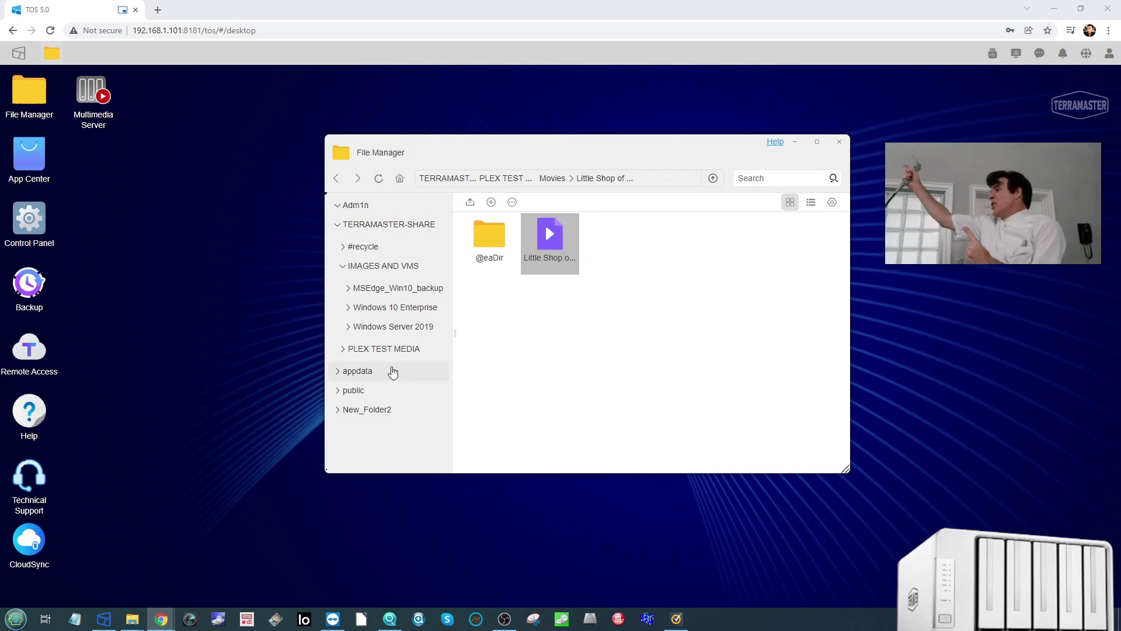
click(342, 267)
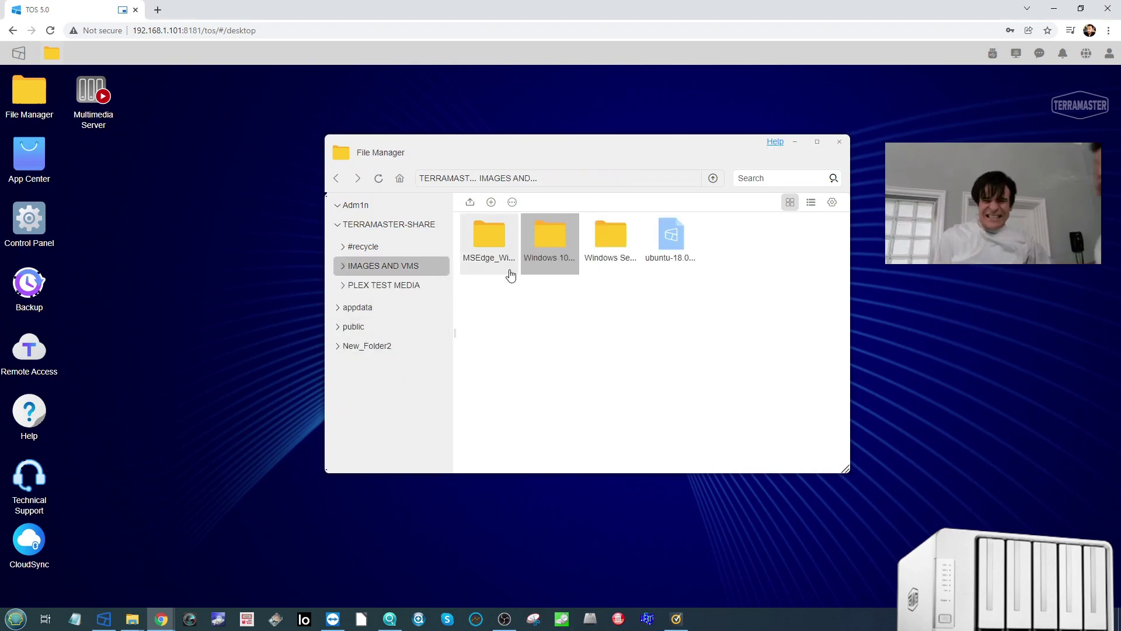
click(356, 286)
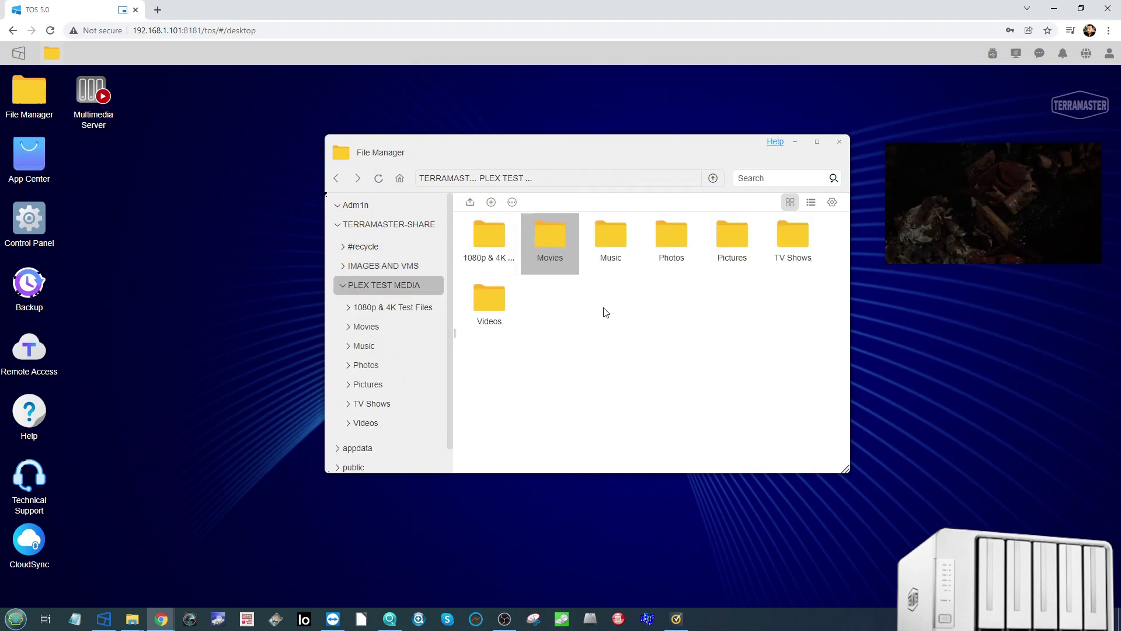
double_click(611, 237)
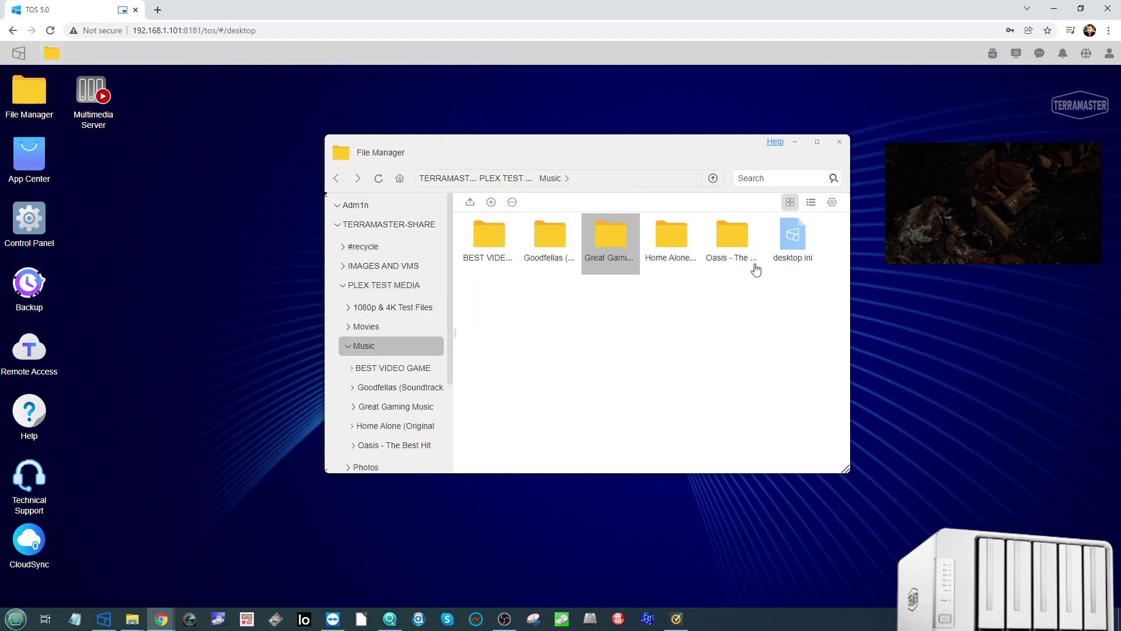
double_click(666, 235)
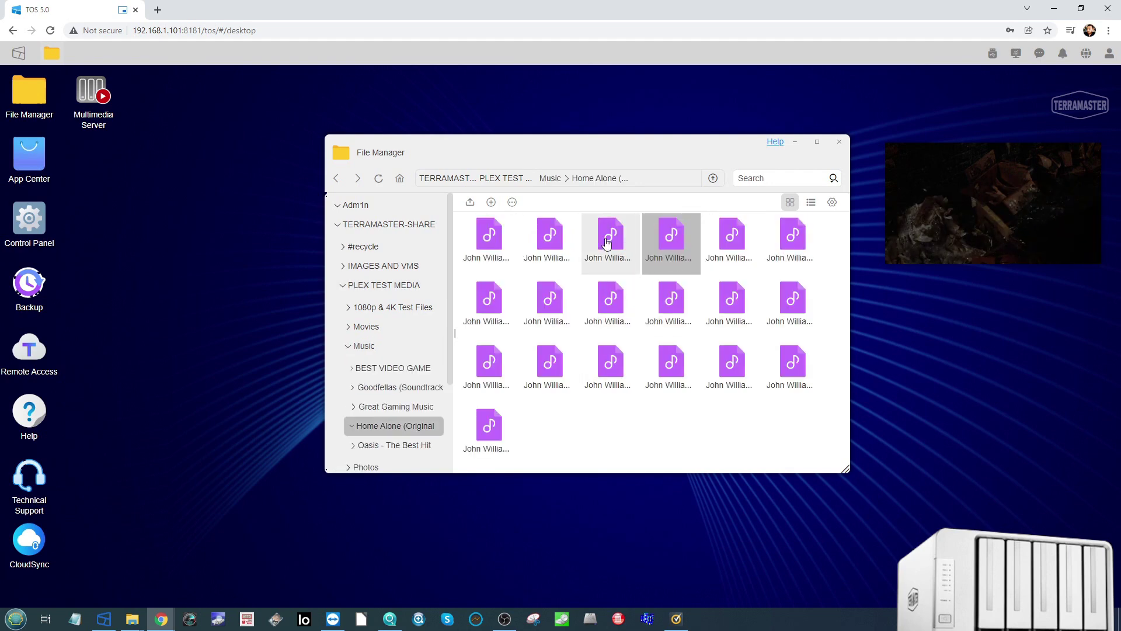
Step: Play a Home Alone track, seek to about 0:13 and 0:44, then close the player and File Manager
right_click(608, 240)
click(643, 247)
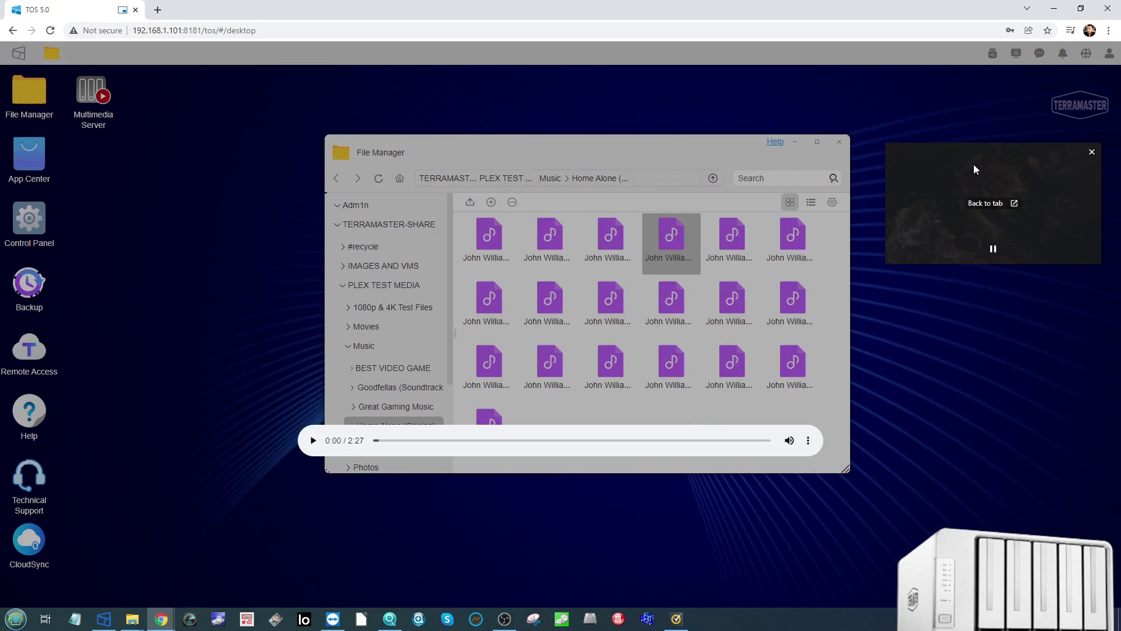
click(459, 448)
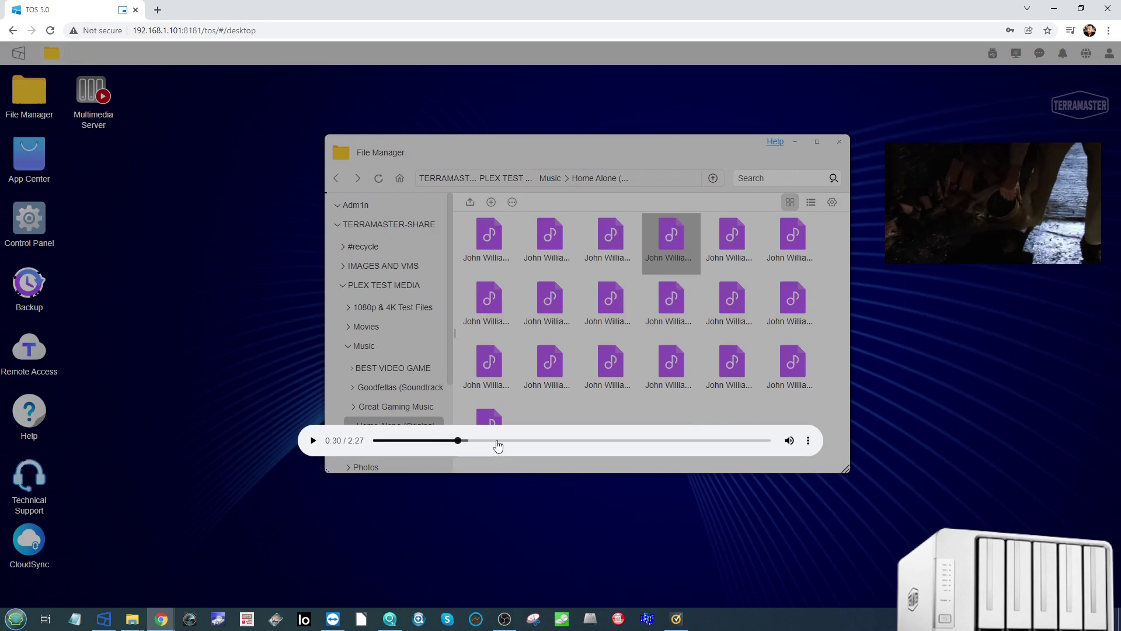
click(414, 444)
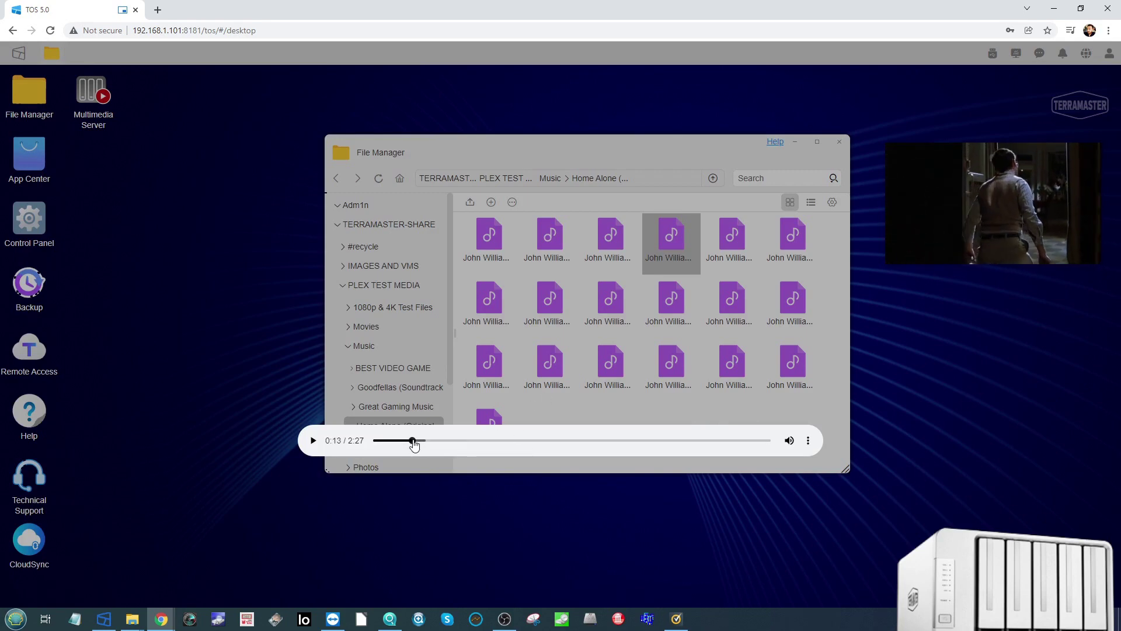
click(313, 441)
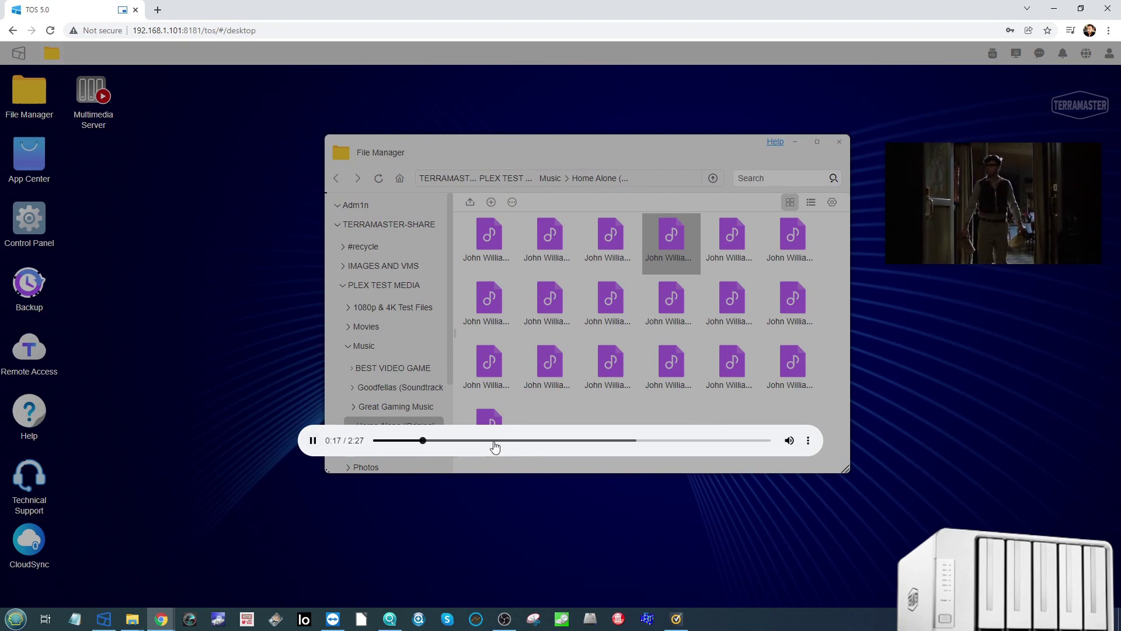
click(496, 441)
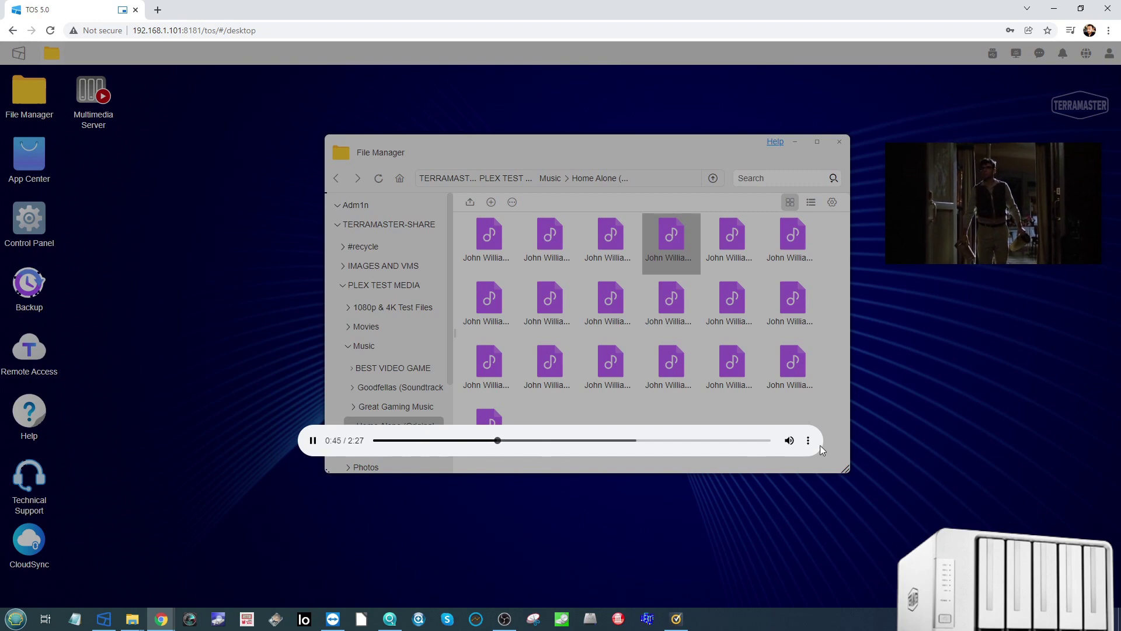
click(460, 564)
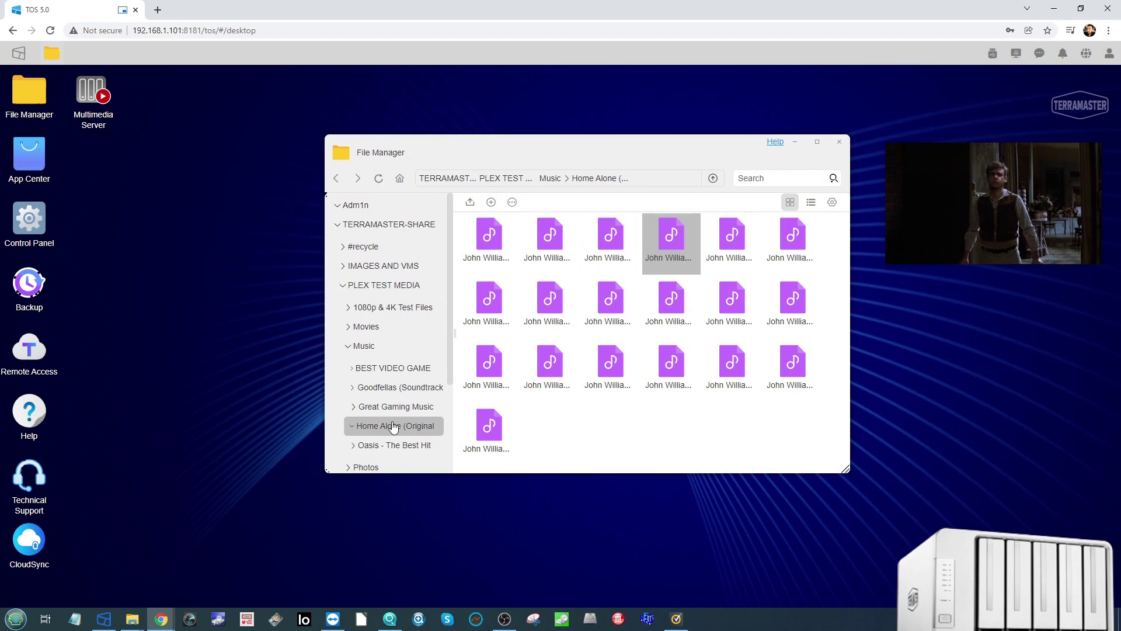
click(839, 142)
Step: Close the floating movie window and open Control Panel
mouse_move(972, 190)
click(1017, 204)
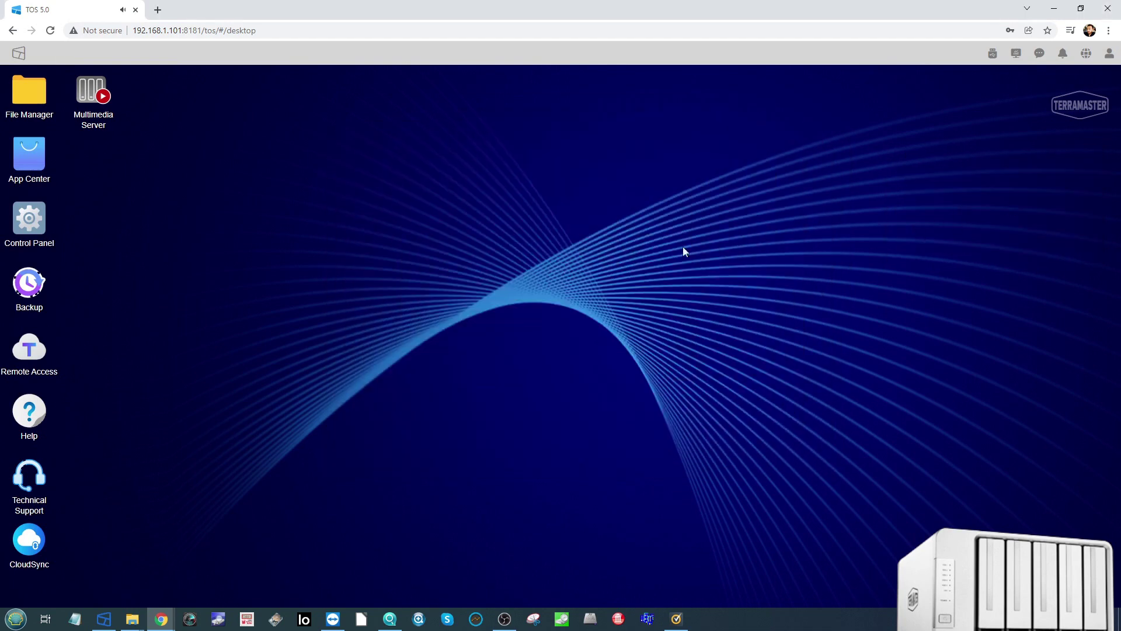
click(27, 211)
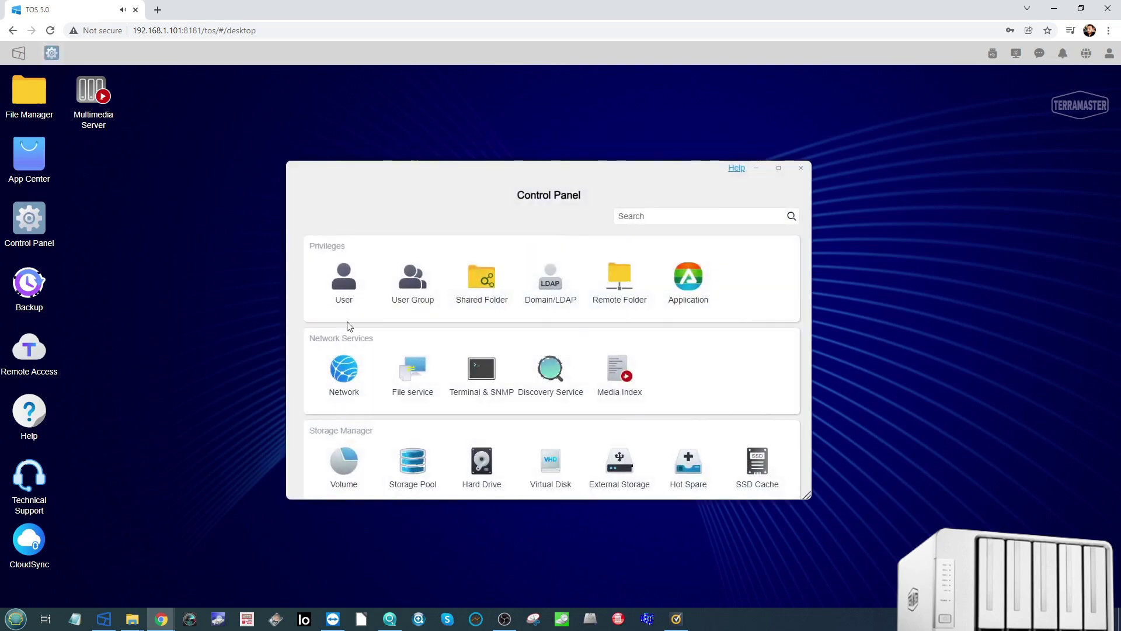
scroll(526, 382, down, 3)
Step: Review the system Overview page and the Resource Monitor charts
click(433, 452)
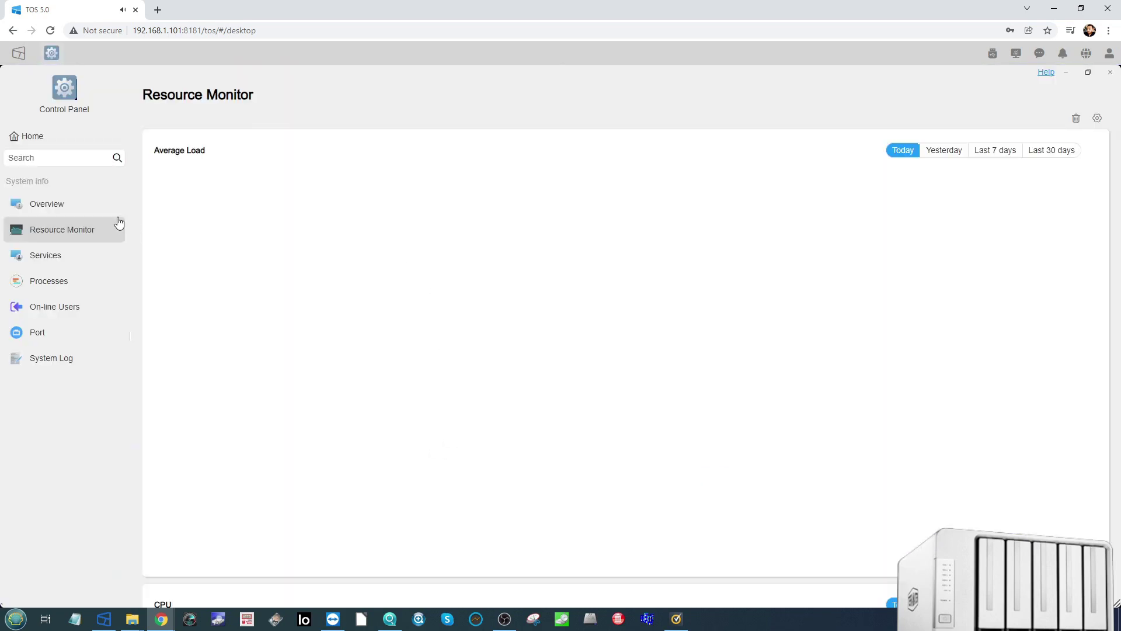
click(51, 201)
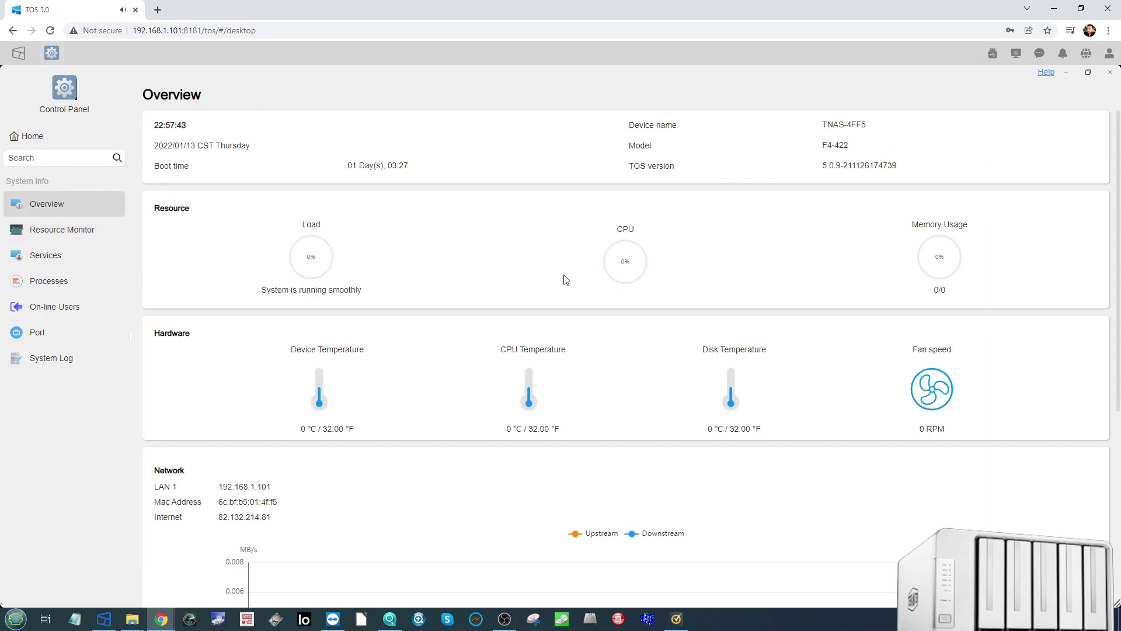
scroll(611, 310, down, 4)
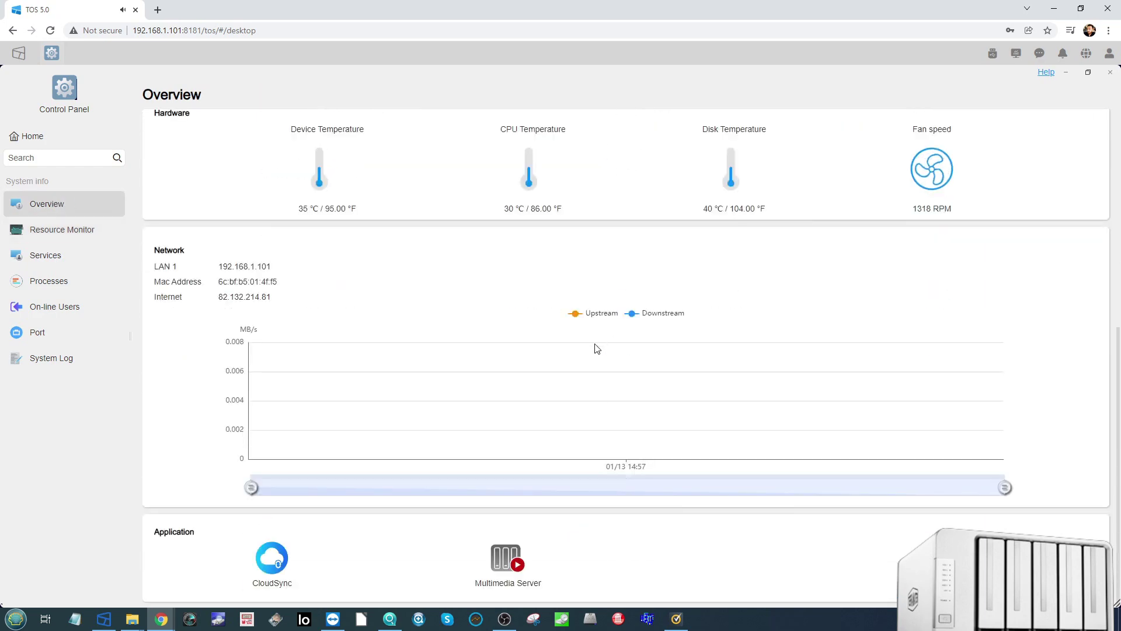
scroll(620, 380, up, 3)
scroll(623, 382, down, 3)
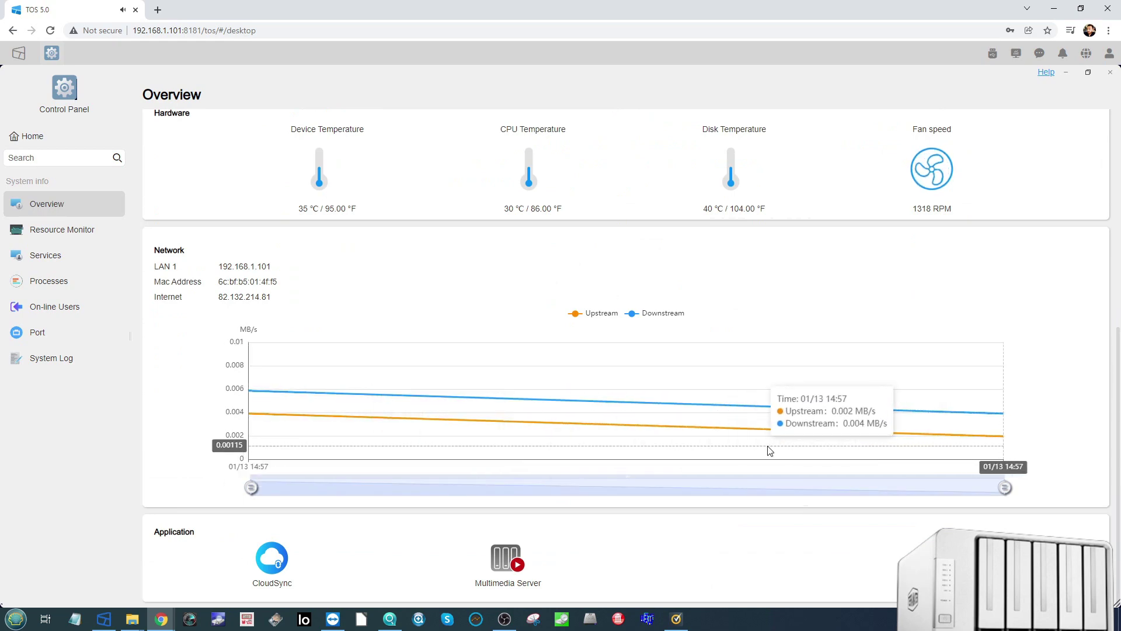
scroll(768, 447, up, 5)
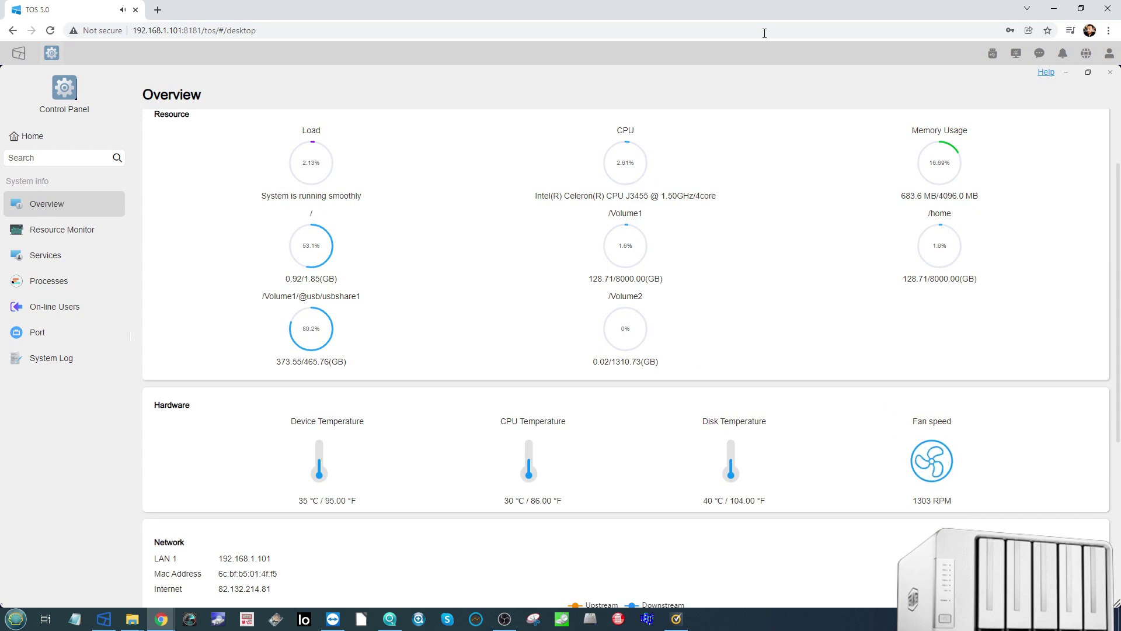
scroll(730, 322, up, 2)
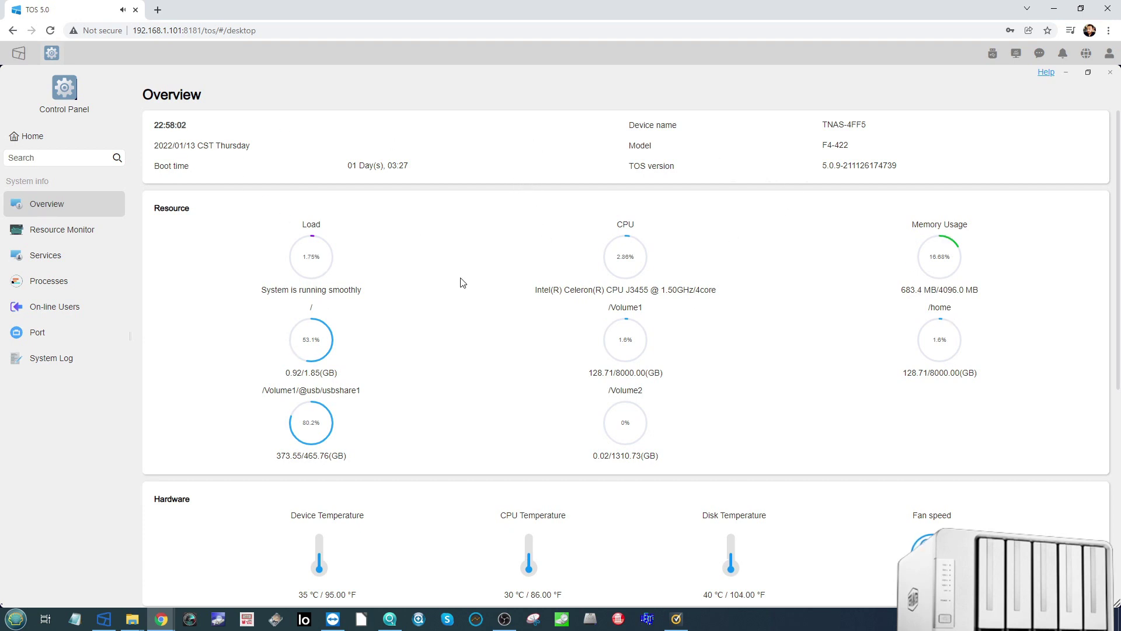
click(60, 232)
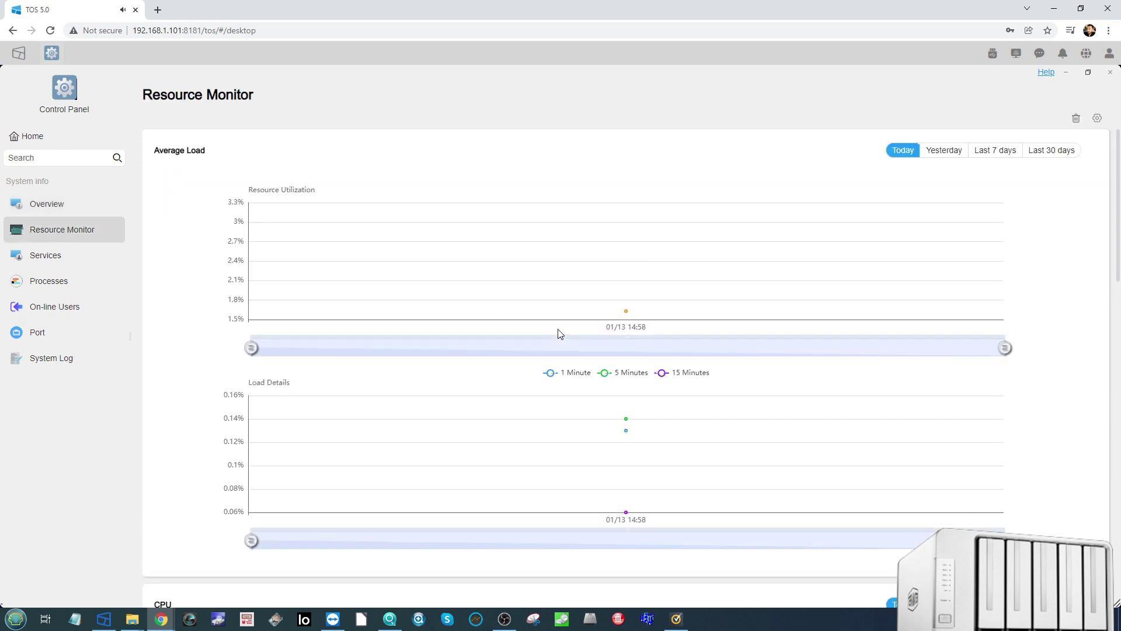
scroll(557, 333, down, 3)
scroll(665, 356, down, 8)
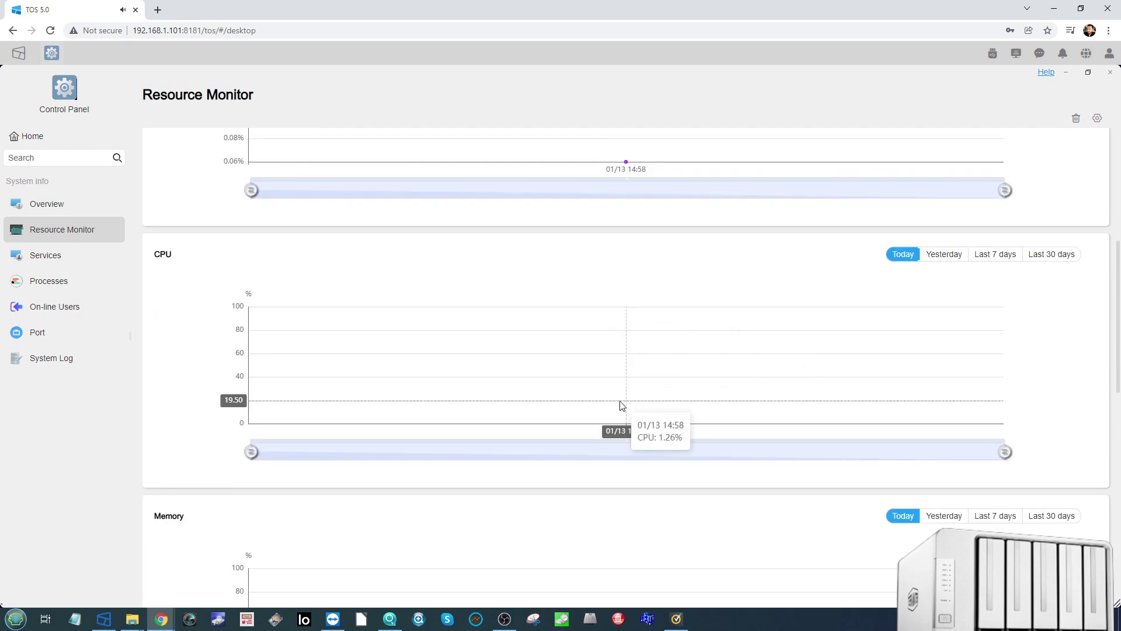
scroll(463, 323, down, 7)
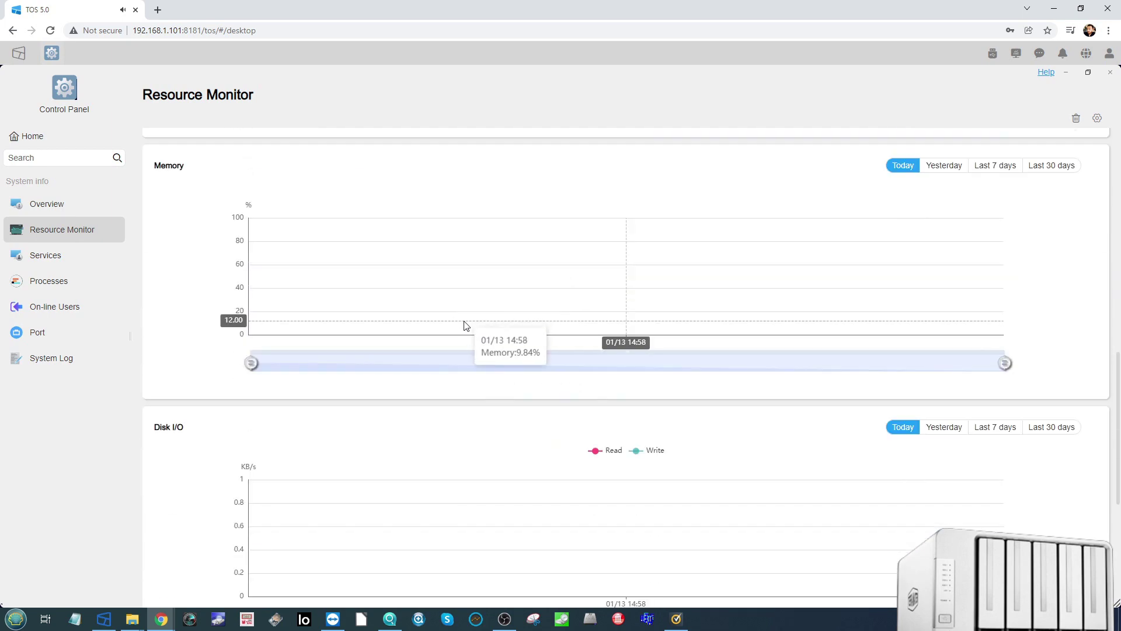
Step: Step through the Services, Processes, On-line Users, Port and System Log pages
click(66, 260)
click(53, 282)
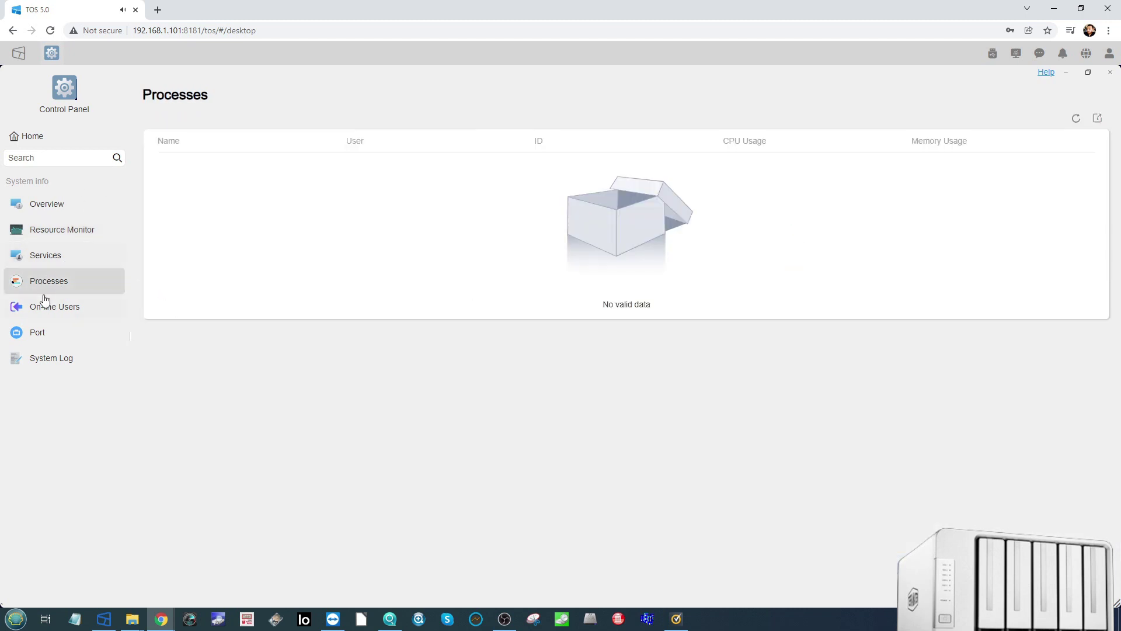
click(48, 306)
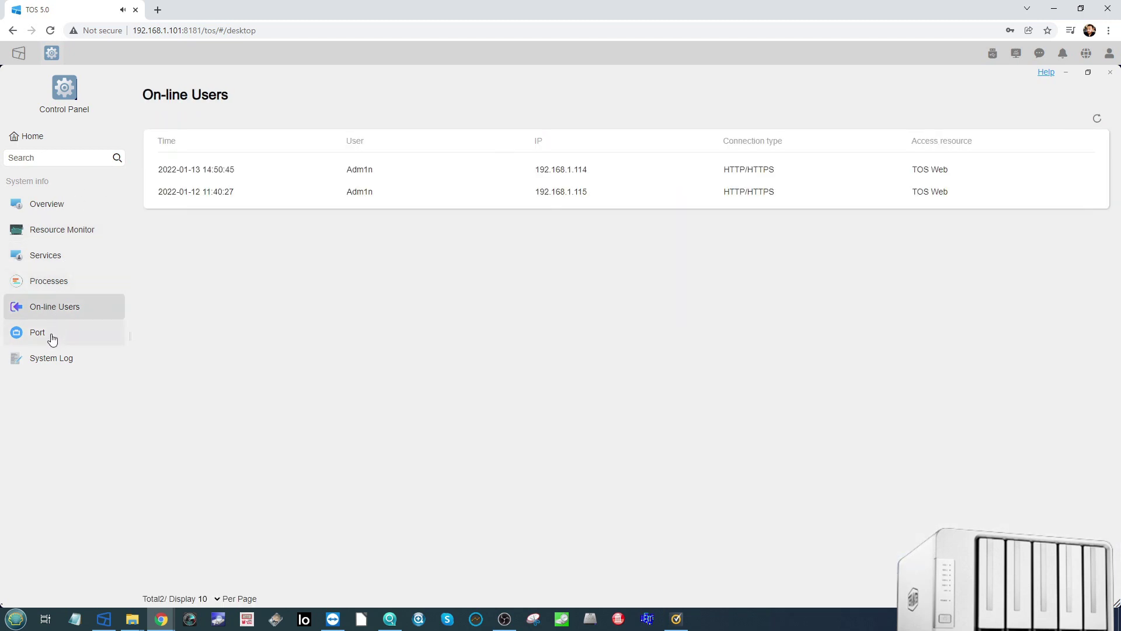
click(52, 331)
click(66, 366)
Step: Return to the Control Panel home, then close and reopen Control Panel
click(32, 136)
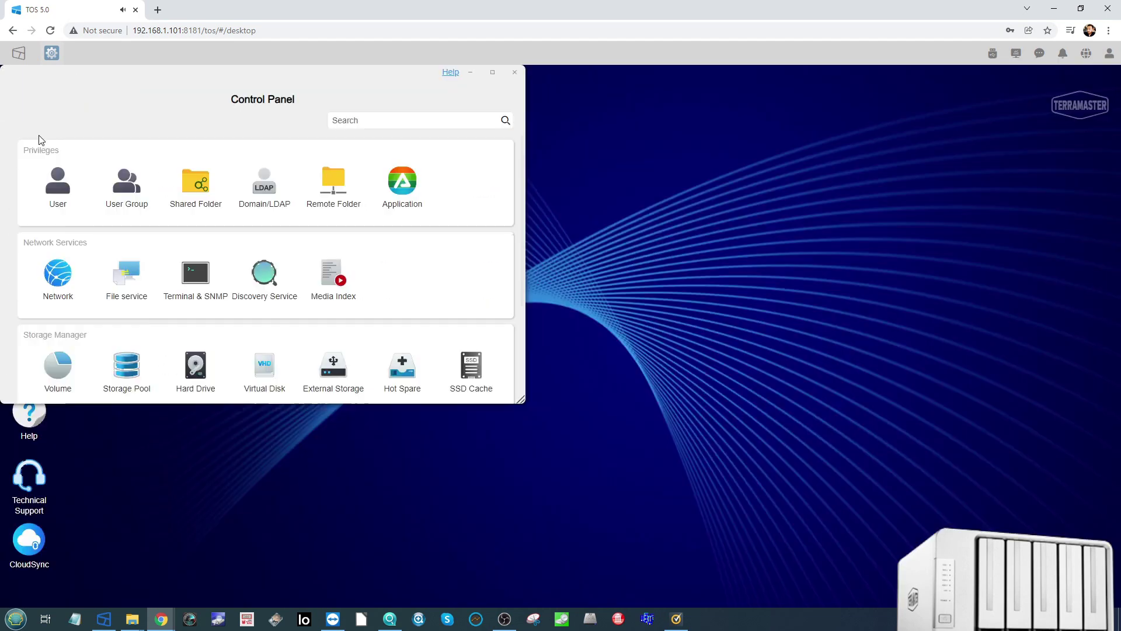
scroll(332, 282, down, 1)
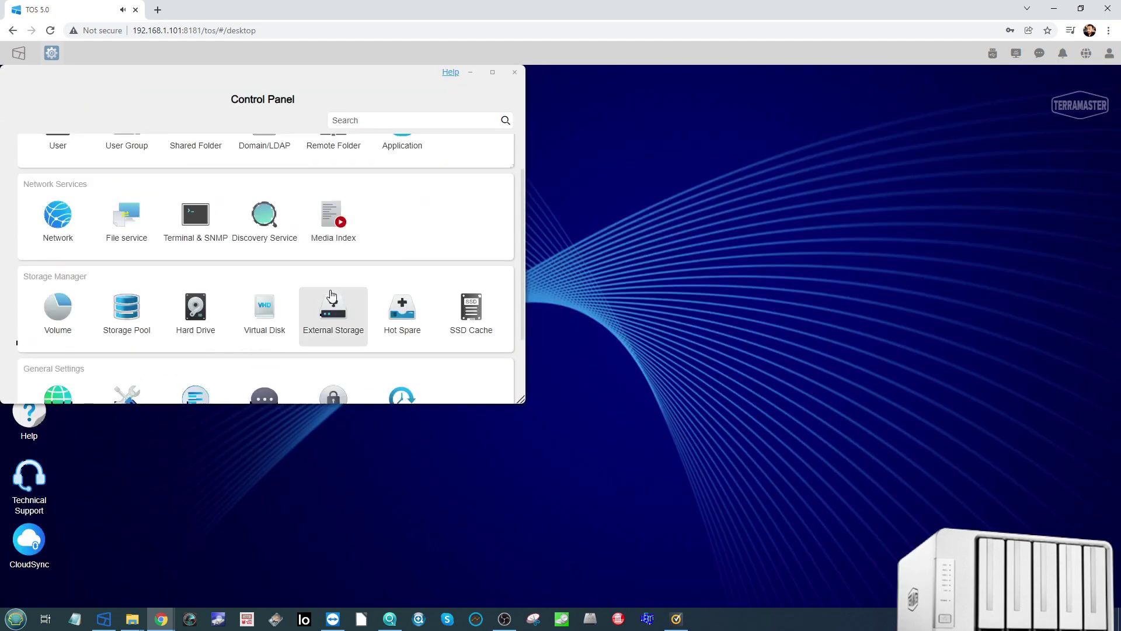
key(Escape)
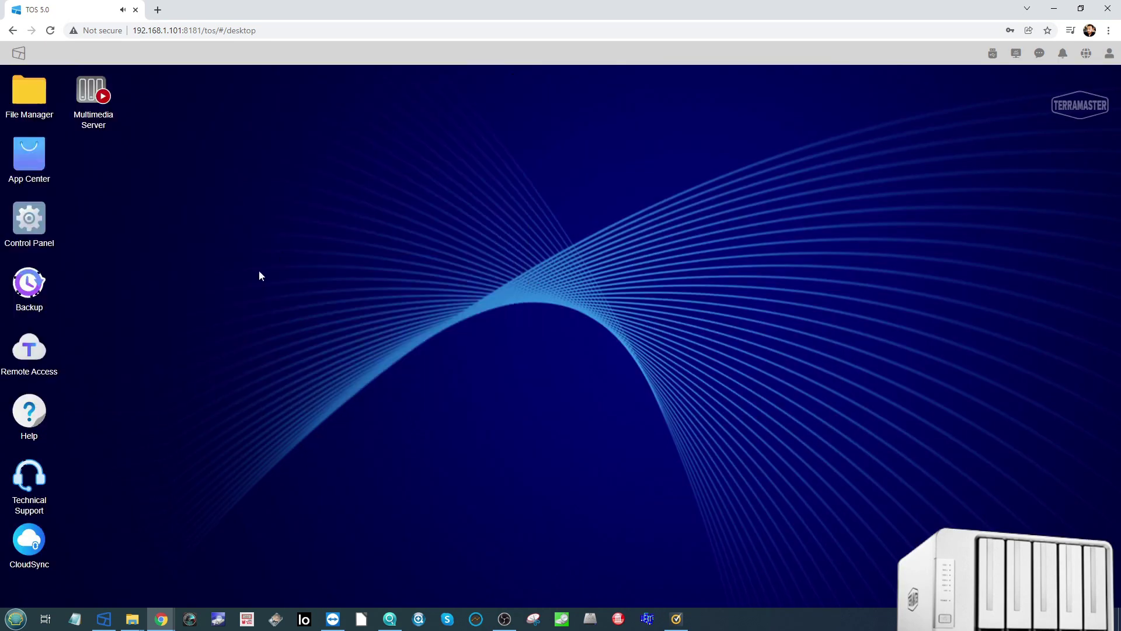
click(37, 231)
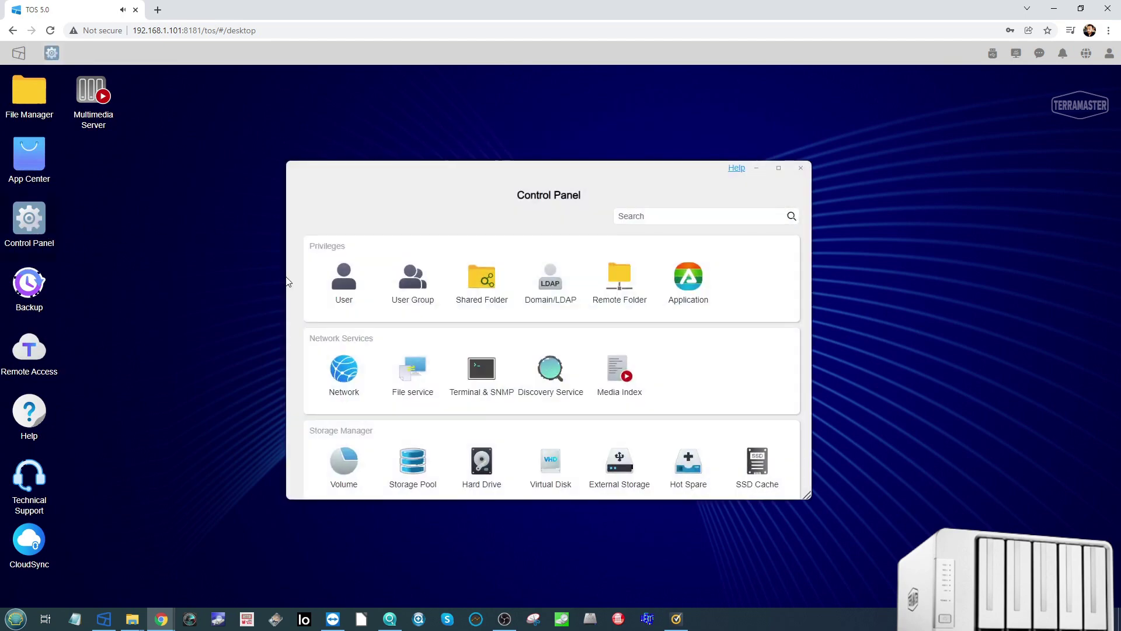
scroll(453, 341, down, 1)
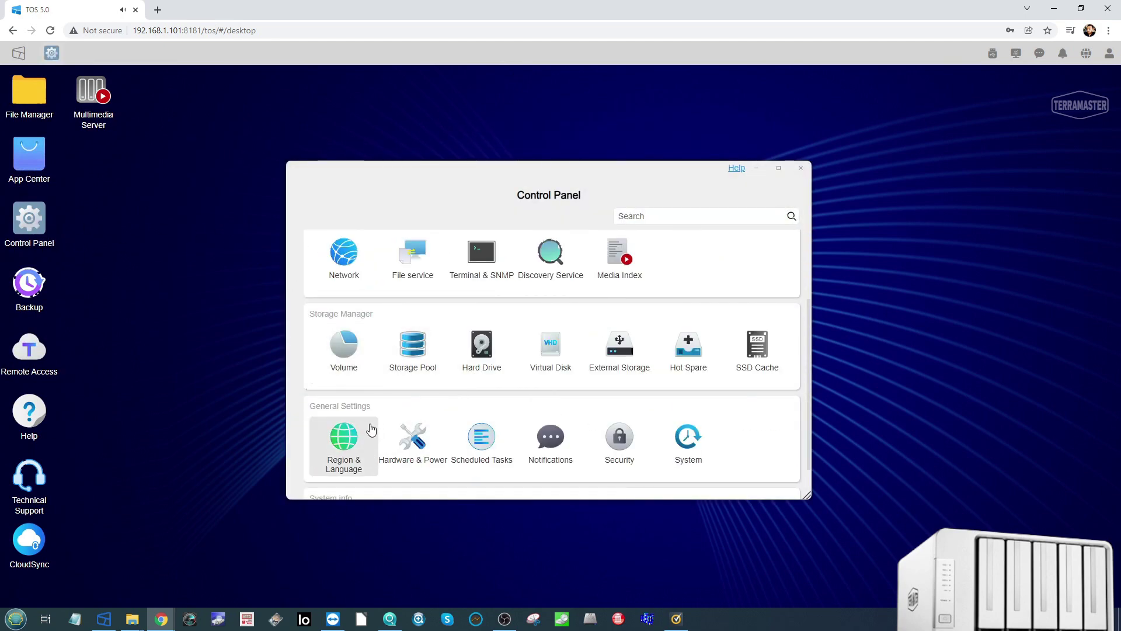
Step: Review the Hardware & Power settings' Power (Wake-on-LAN) and UPS tabs
click(410, 436)
drag(537, 173, 412, 143)
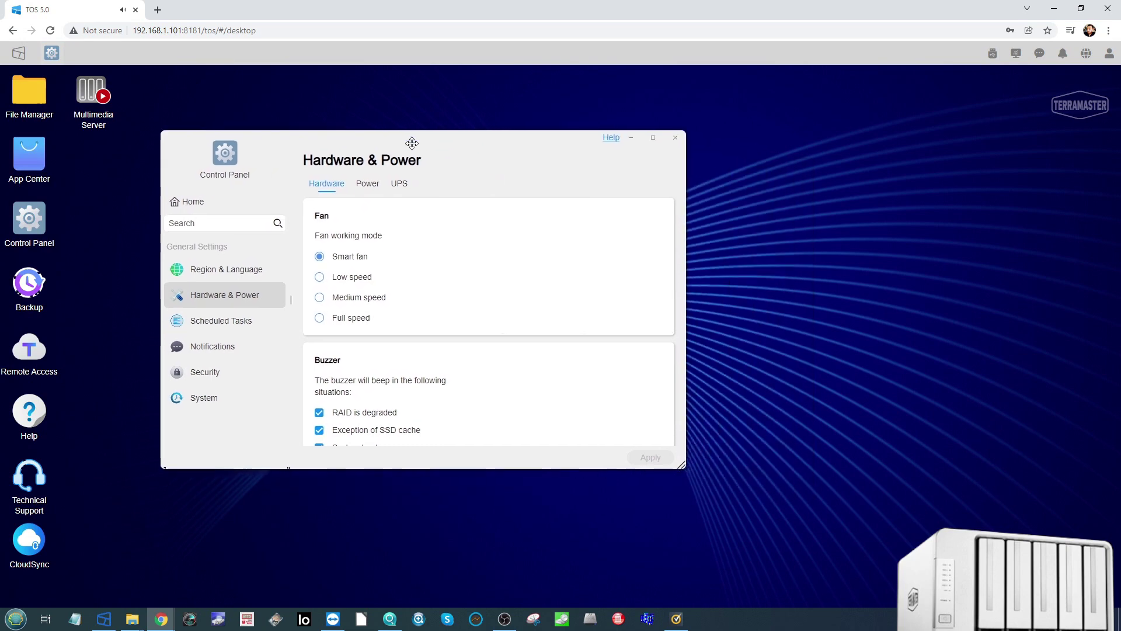
scroll(366, 319, down, 4)
scroll(366, 319, up, 4)
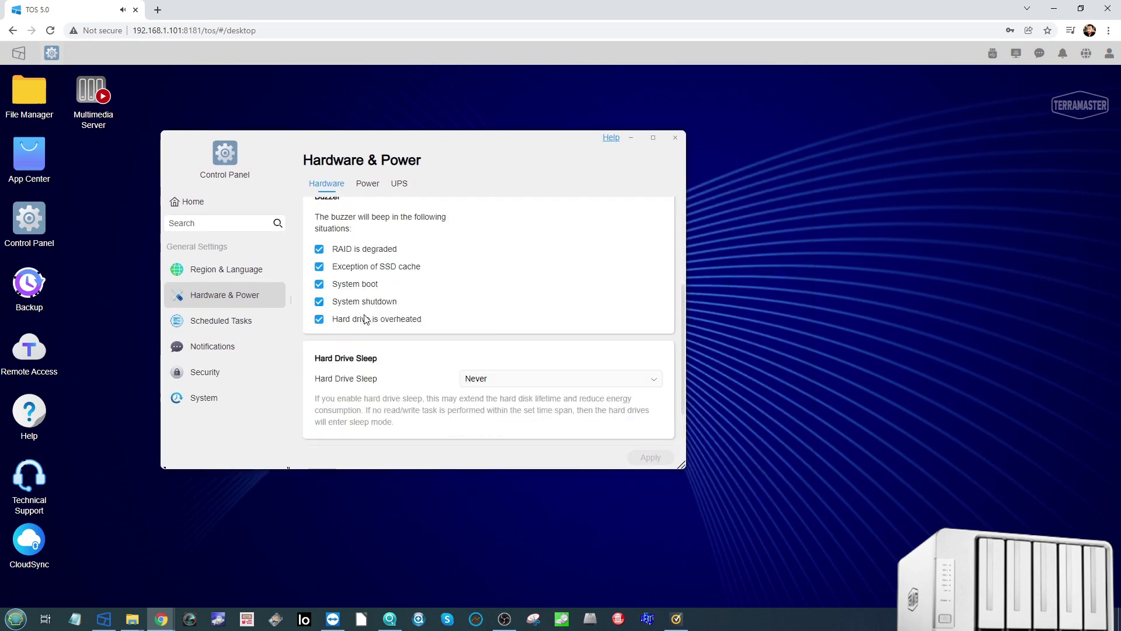
click(368, 183)
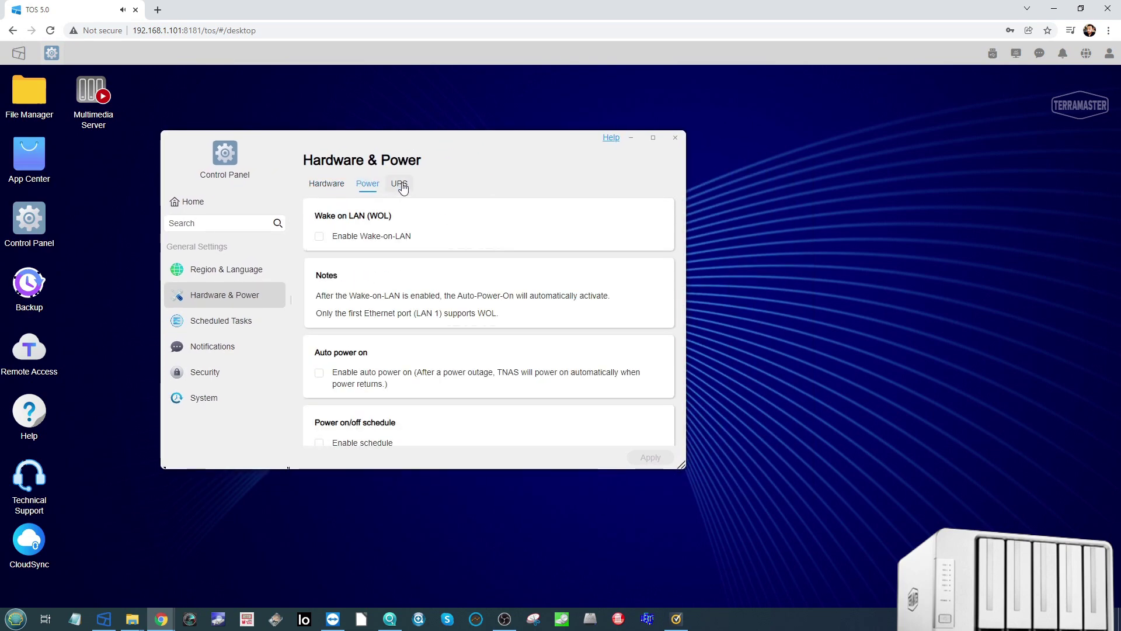
click(399, 183)
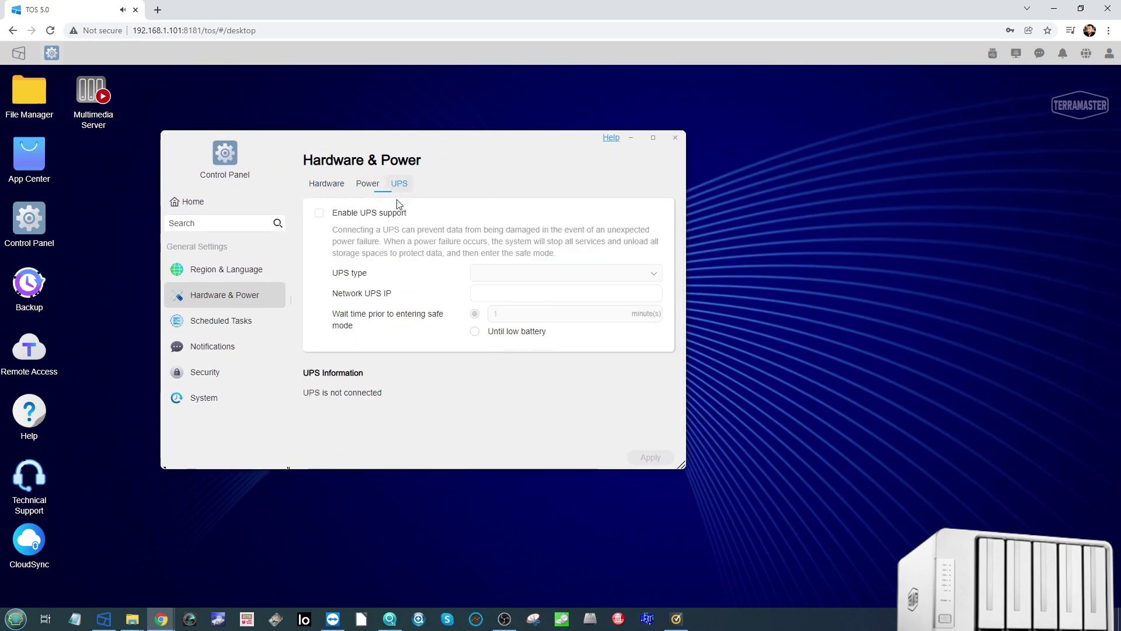
Step: Look over Scheduled Tasks, Region & Language and Notifications down to SMTP Server
click(231, 321)
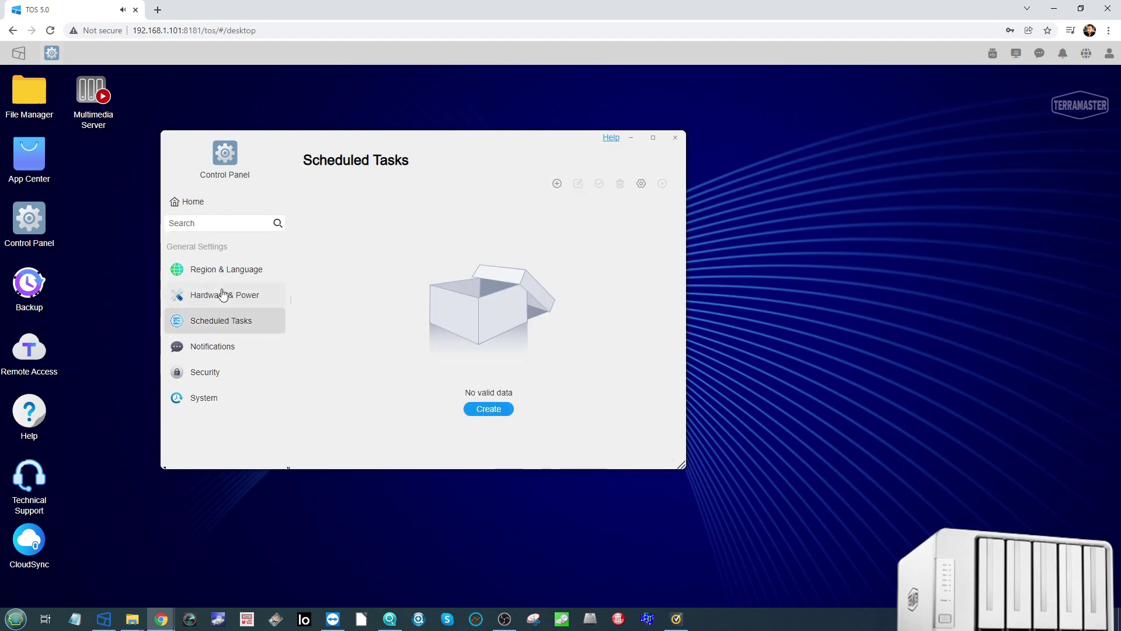
click(234, 275)
click(221, 348)
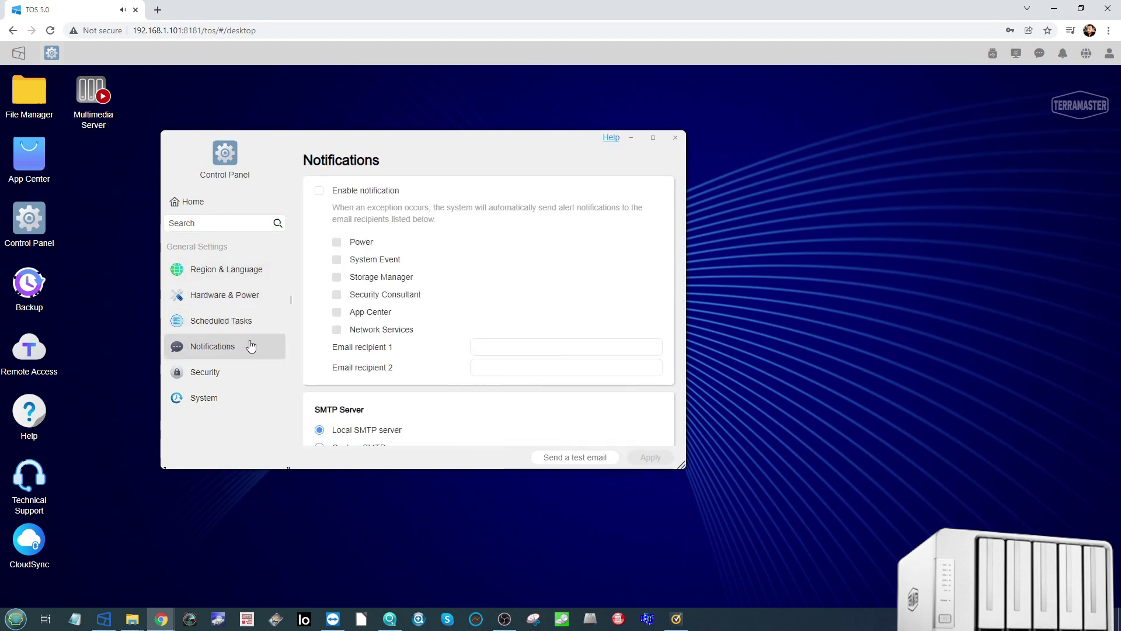
scroll(463, 285, down, 2)
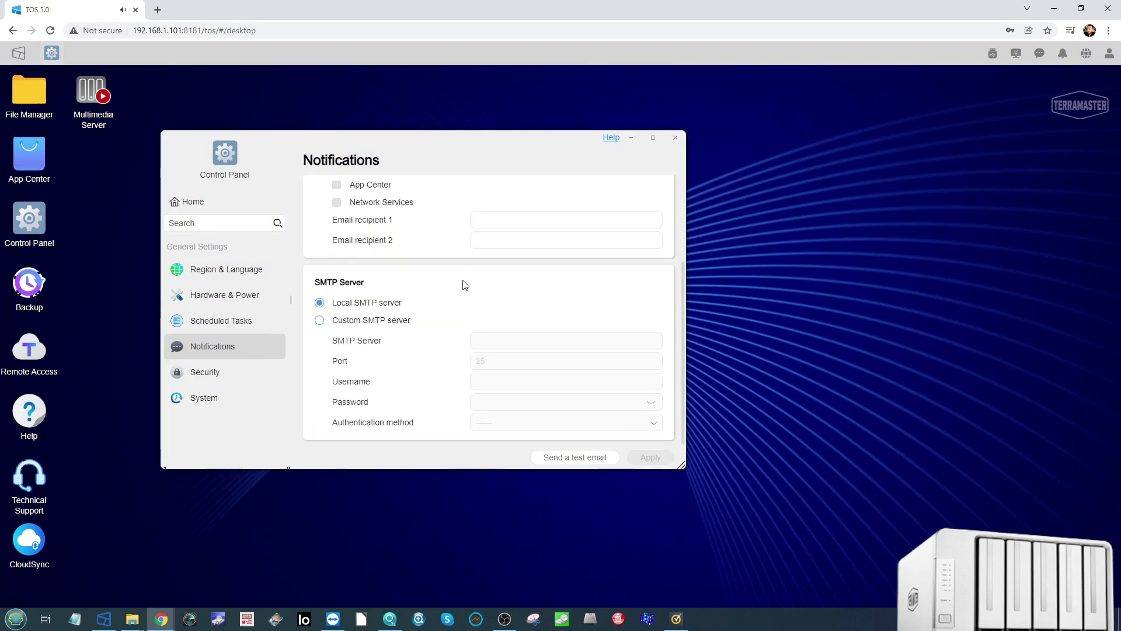
Step: Check Security's Isolation Mode and General tabs, then view System update showing version 5.0.9
click(229, 375)
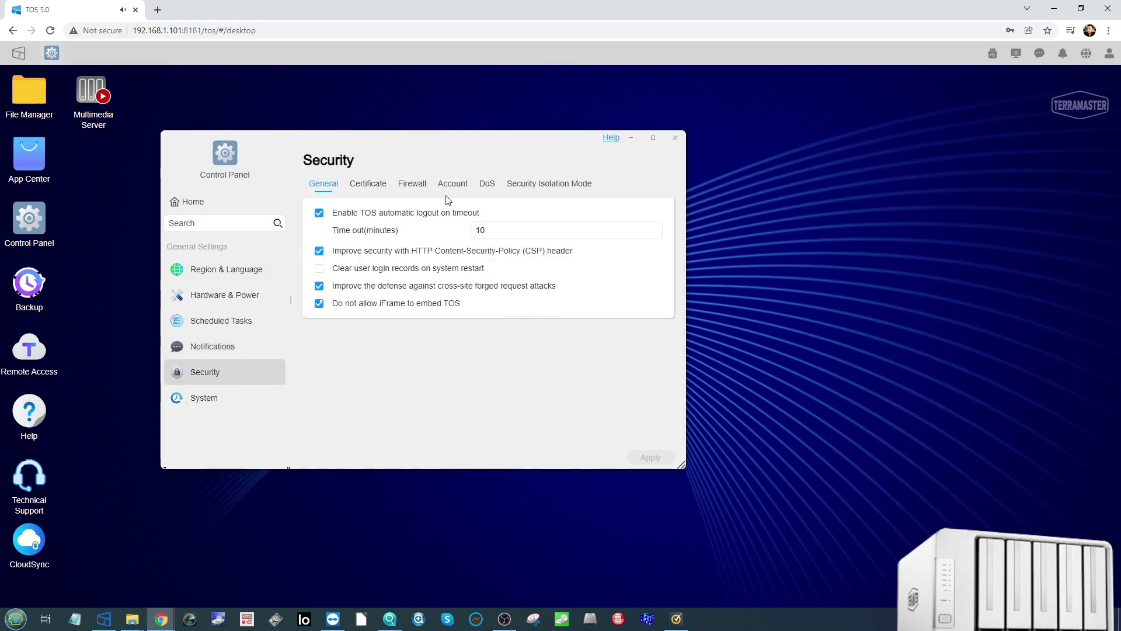
click(539, 192)
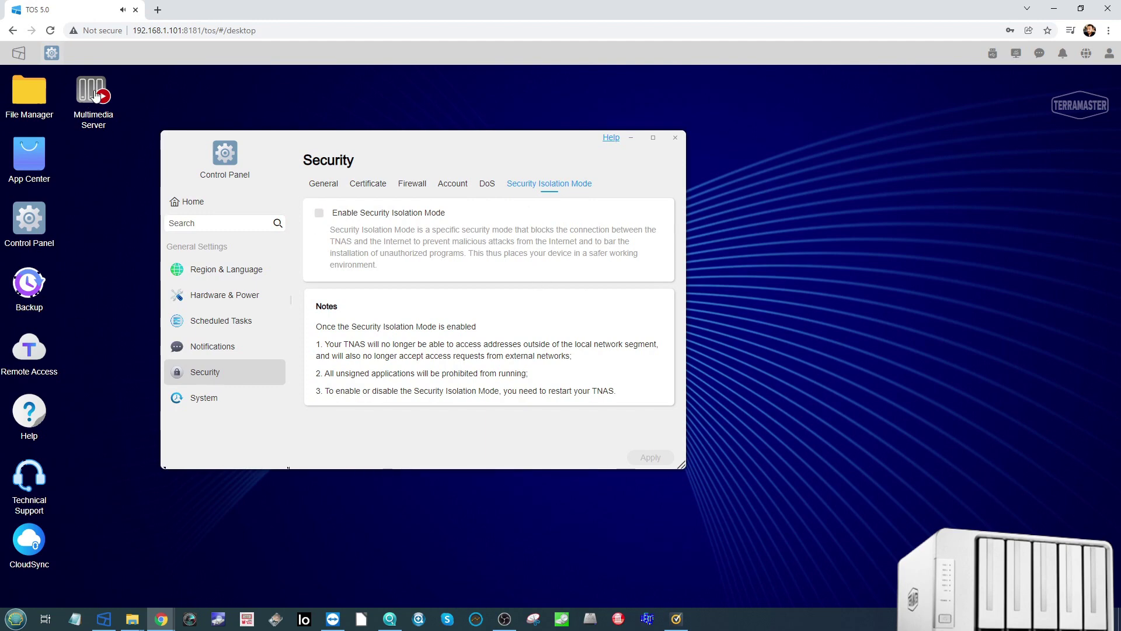
click(321, 185)
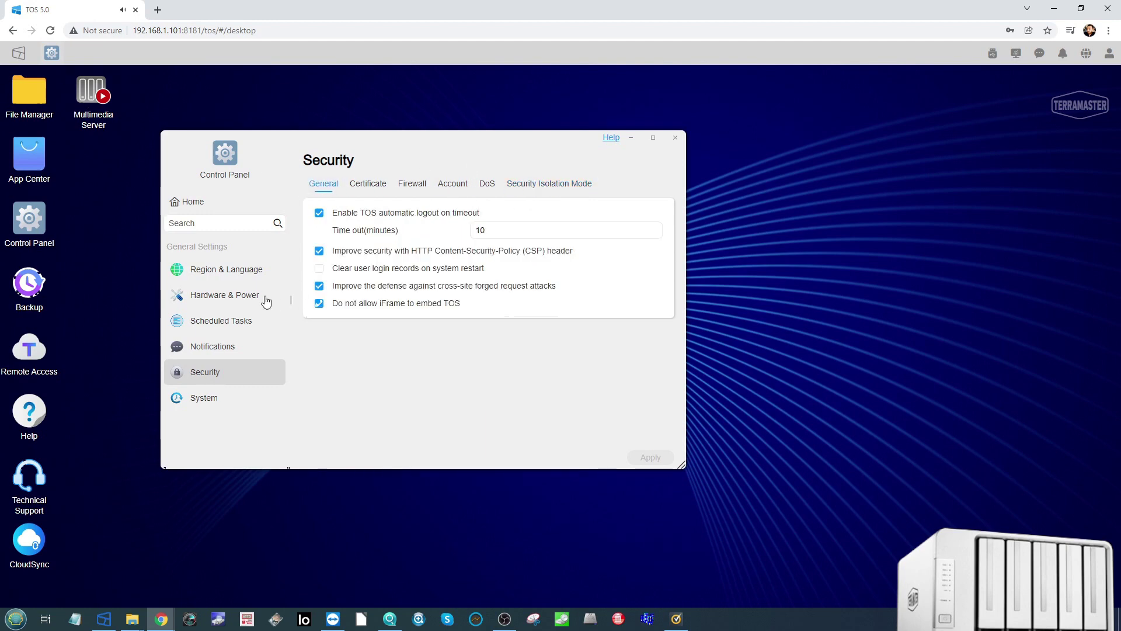
click(214, 401)
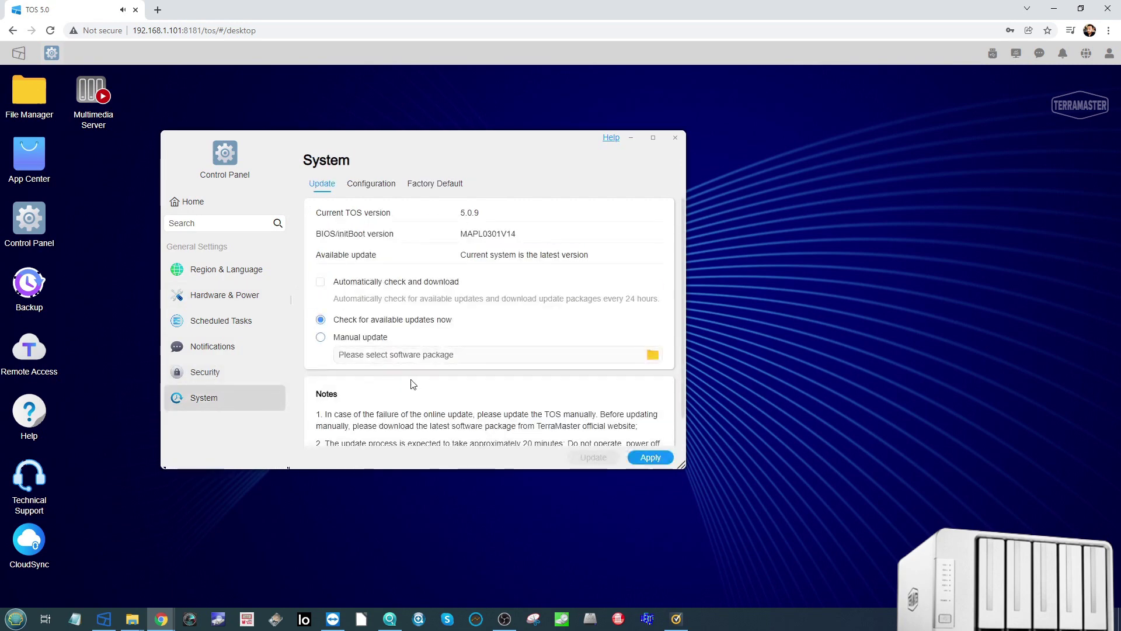
Step: Close the Control Panel window and launch CloudSync from the desktop
scroll(432, 387, down, 1)
scroll(430, 384, up, 1)
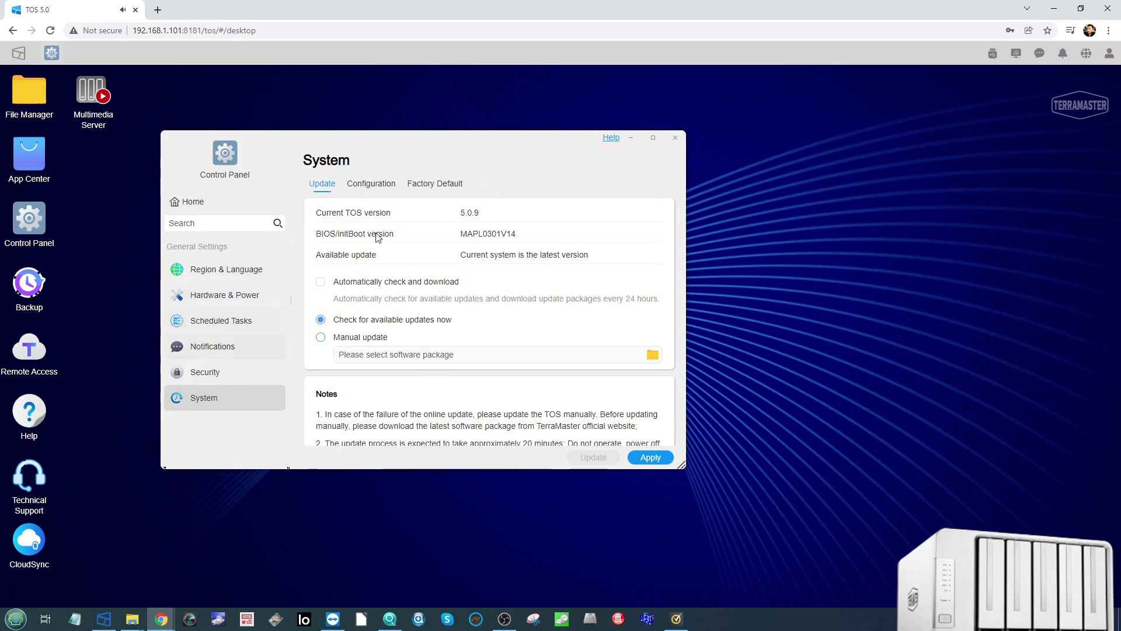
click(675, 139)
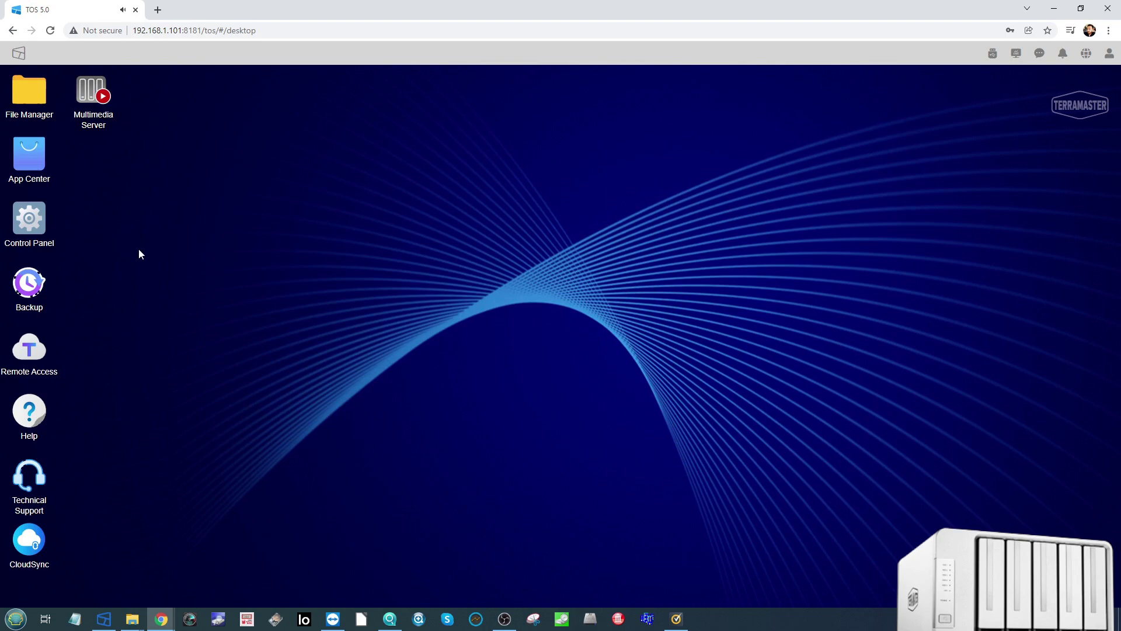
click(38, 548)
Step: Launch Multimedia Server and look over its General settings
click(93, 97)
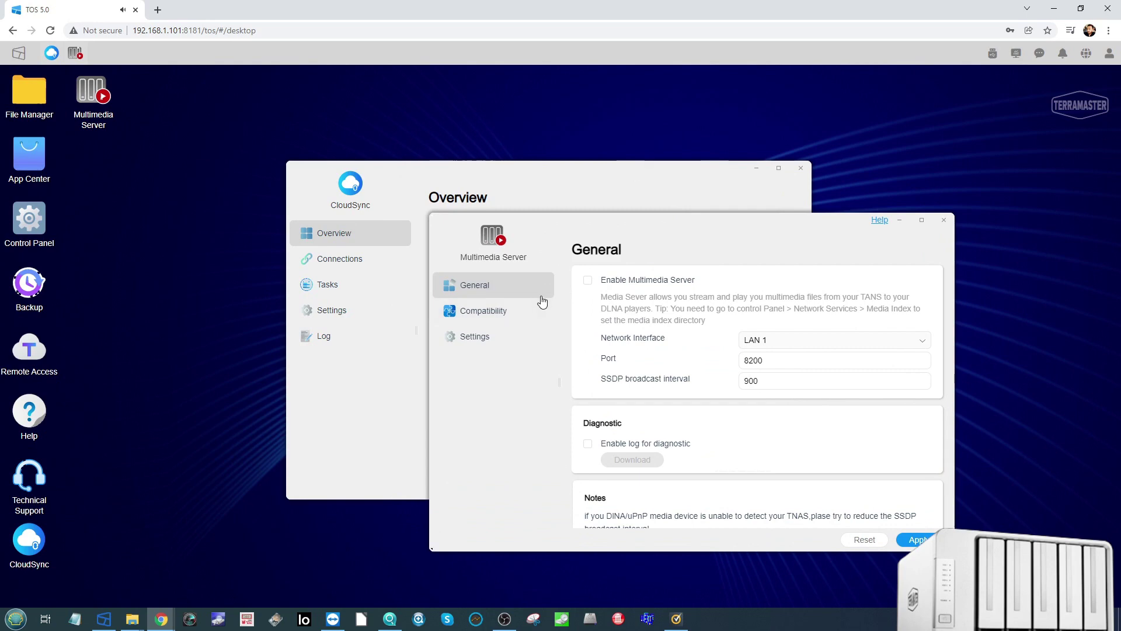
scroll(646, 313, down, 1)
scroll(650, 318, up, 1)
Step: Review Multimedia Server's Compatibility transcoding options, then bring CloudSync to the front
click(495, 305)
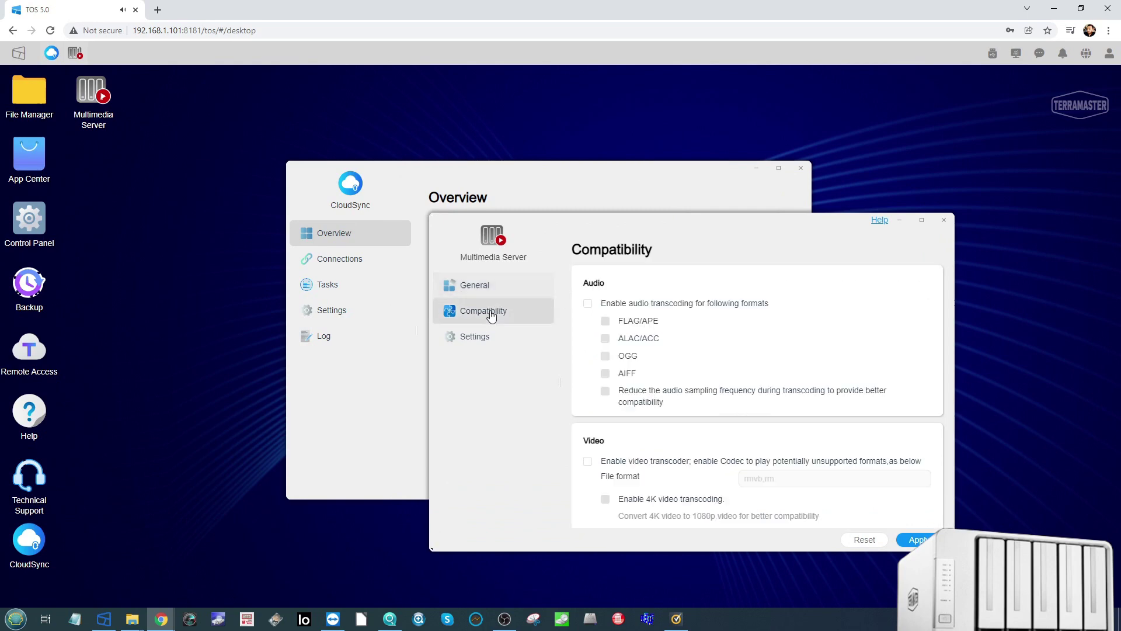
scroll(671, 316, down, 3)
scroll(714, 407, up, 2)
scroll(713, 407, down, 2)
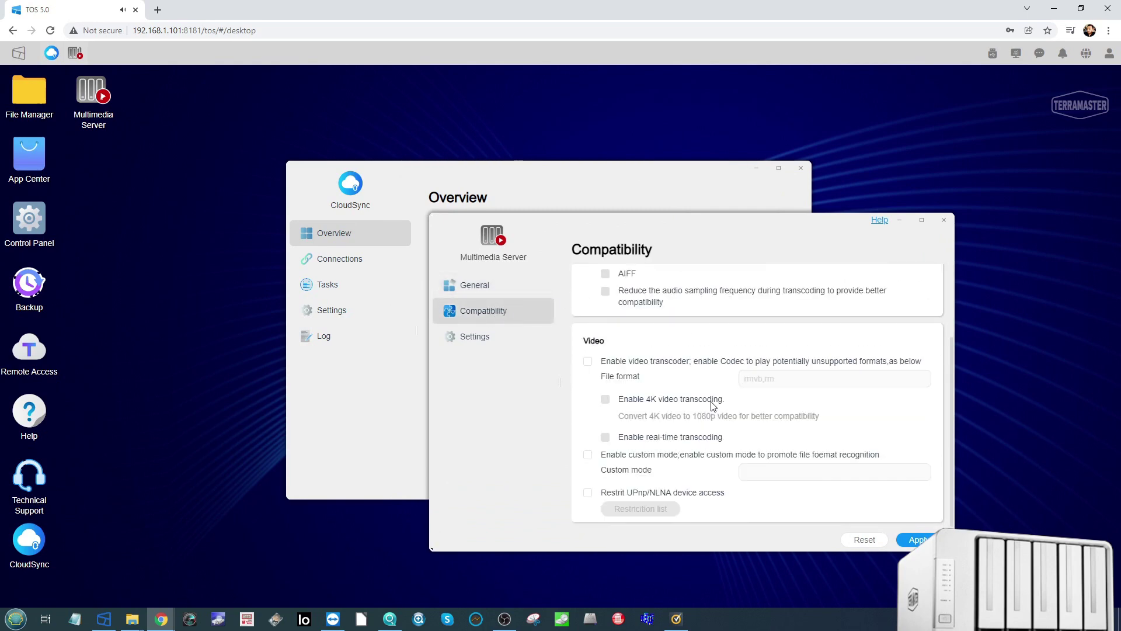
scroll(700, 402, up, 3)
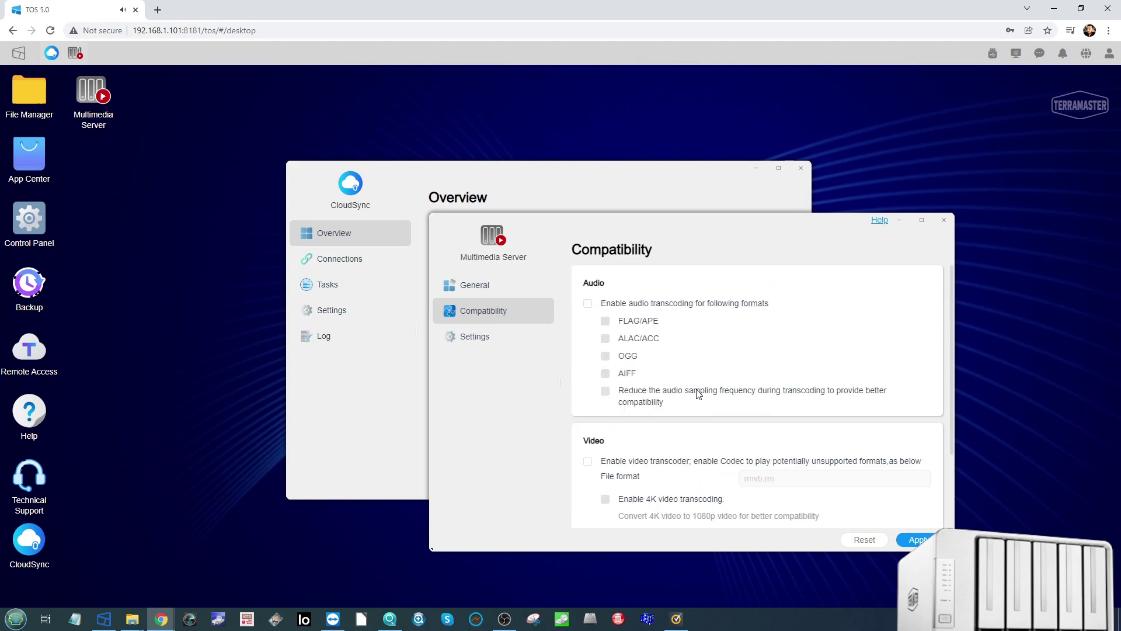
drag(684, 224, 777, 152)
click(501, 181)
Step: Browse CloudSync's Connections and Tasks pages
drag(504, 169, 321, 174)
click(170, 269)
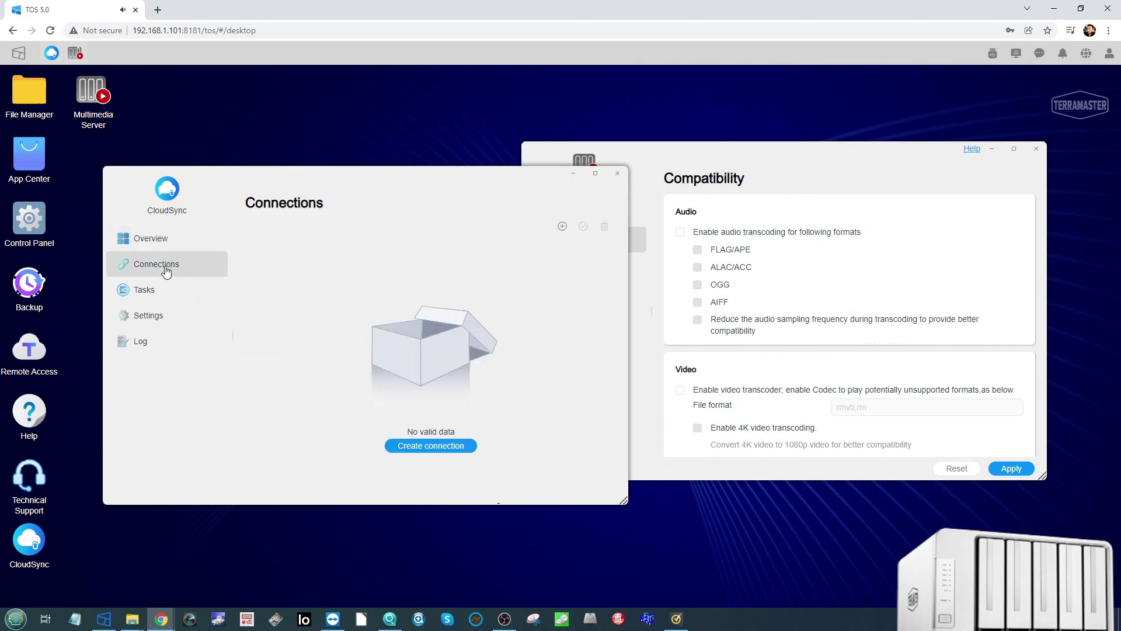
click(166, 290)
click(176, 267)
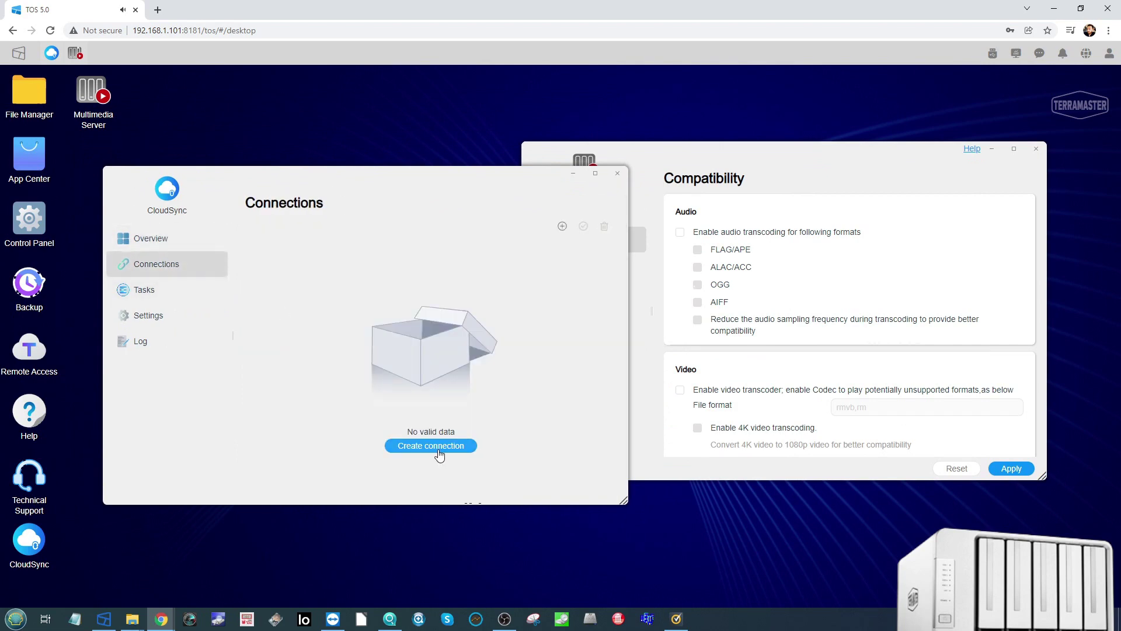
Step: Start a new Amazon S3 connection, cancel it, and return to the CloudSync Overview
click(442, 449)
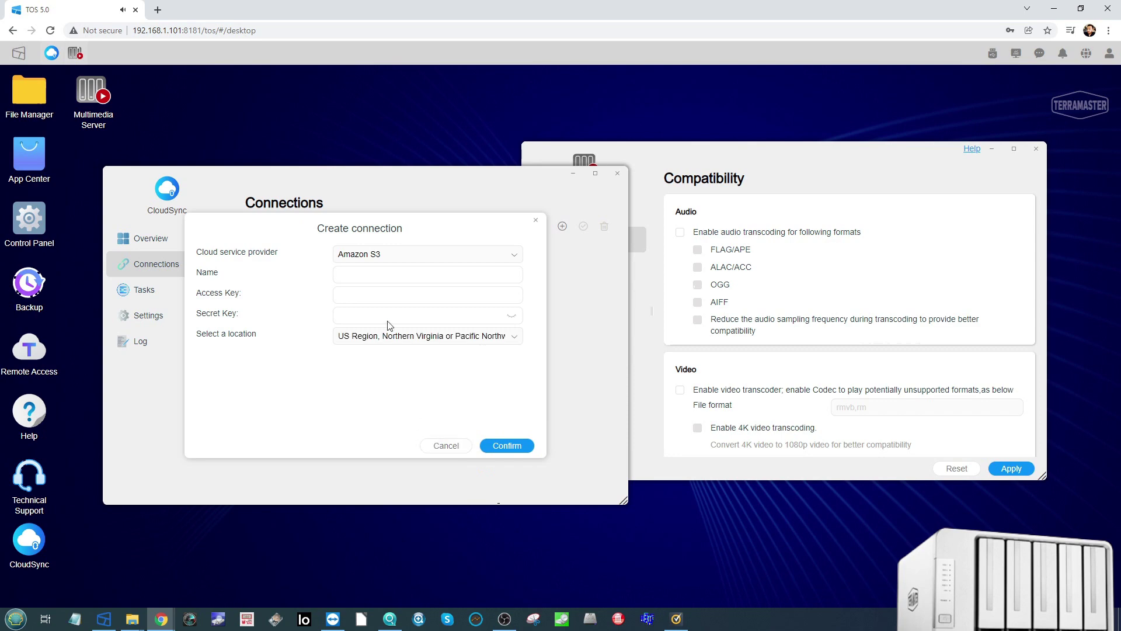
click(415, 255)
click(303, 388)
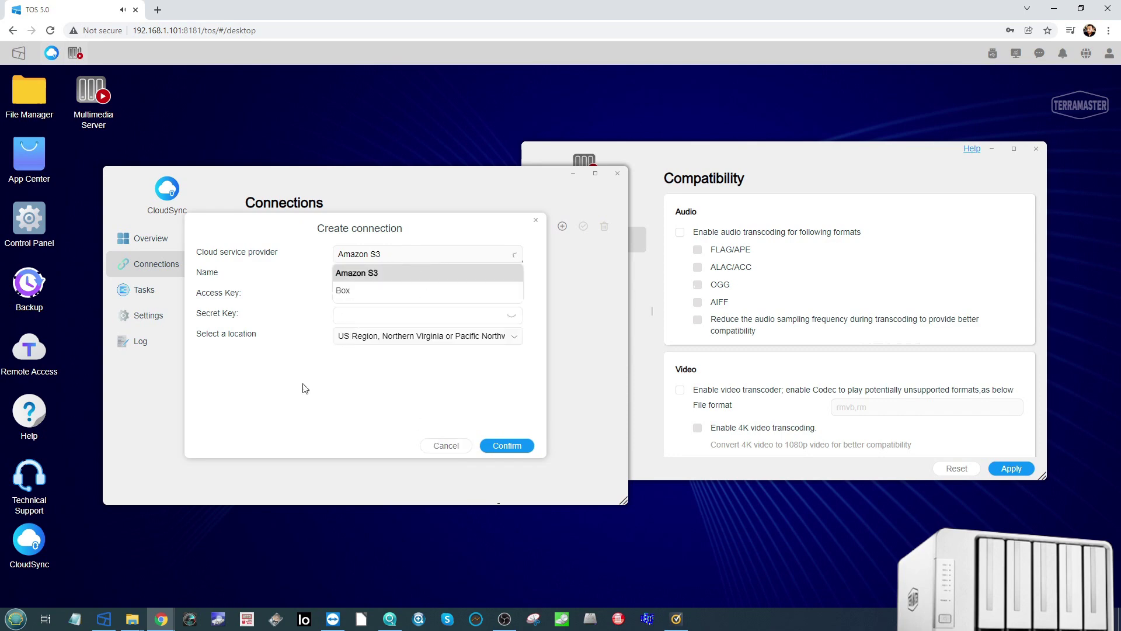
click(450, 447)
click(199, 244)
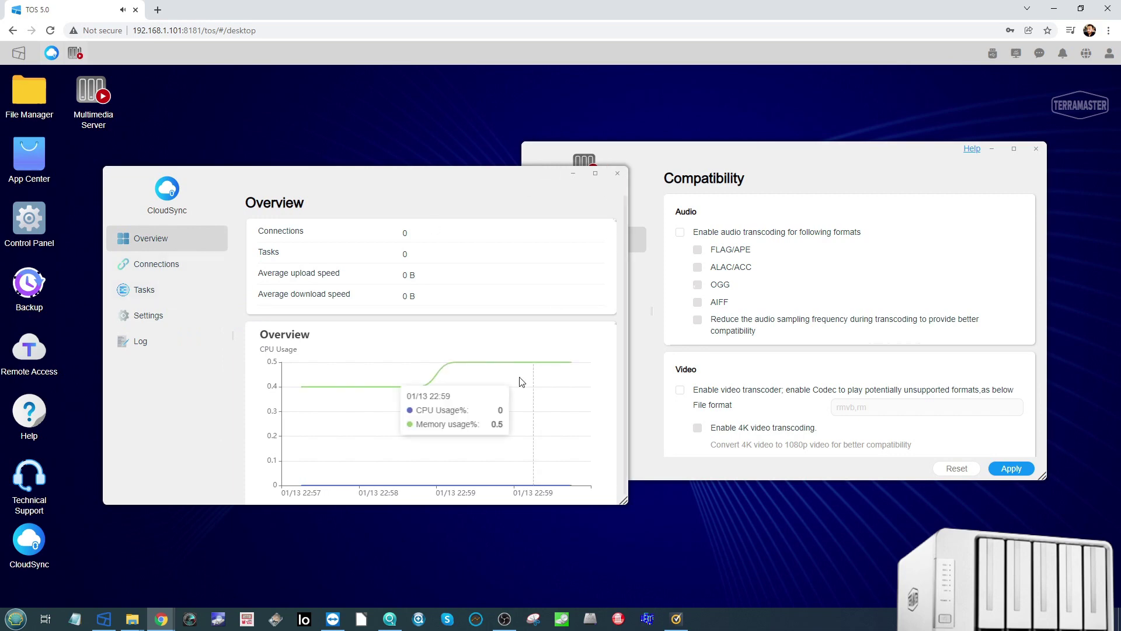
Step: Close CloudSync and Multimedia Server, then open App Center
click(617, 174)
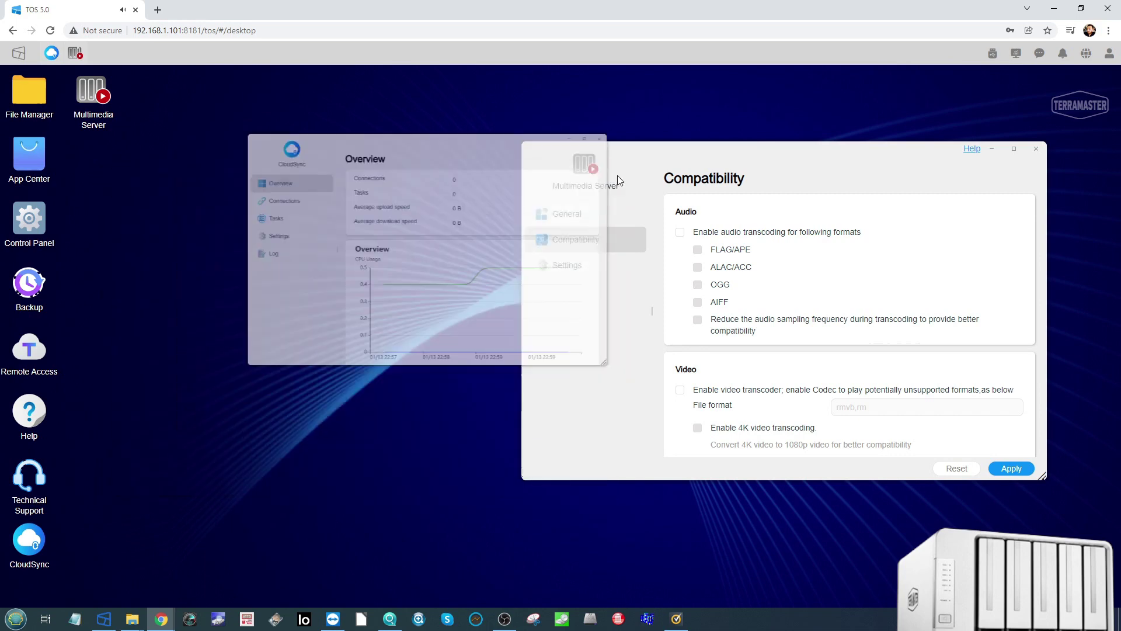
click(1036, 148)
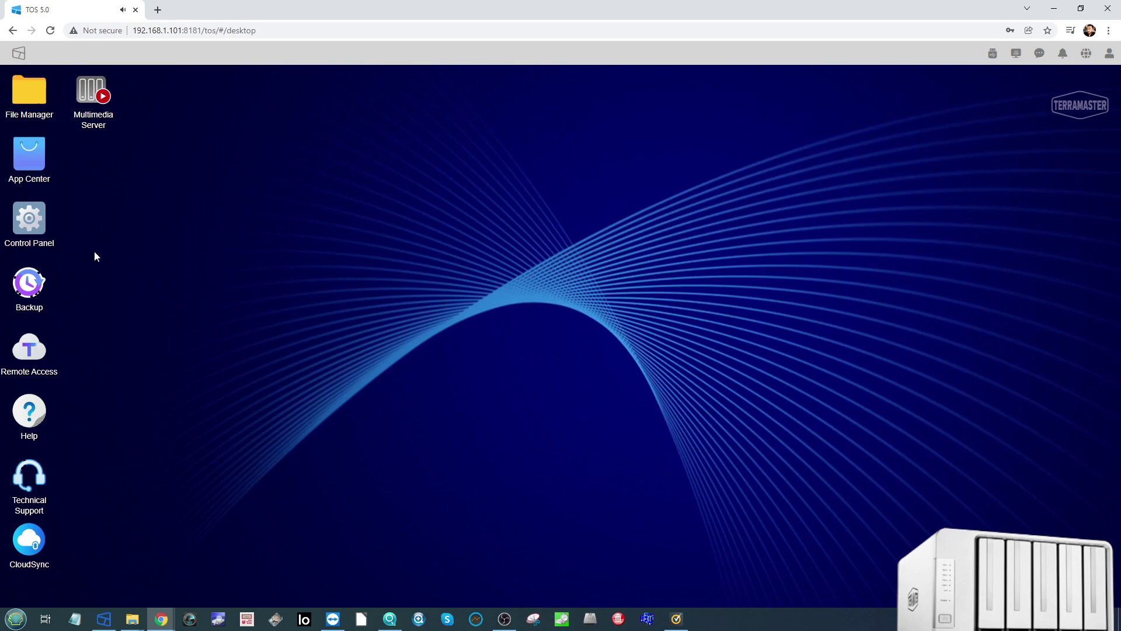
click(38, 150)
Step: List All apps and scroll through them, from ClamAV and Snapshot to Docker Manager and iSCSI Manager
click(242, 255)
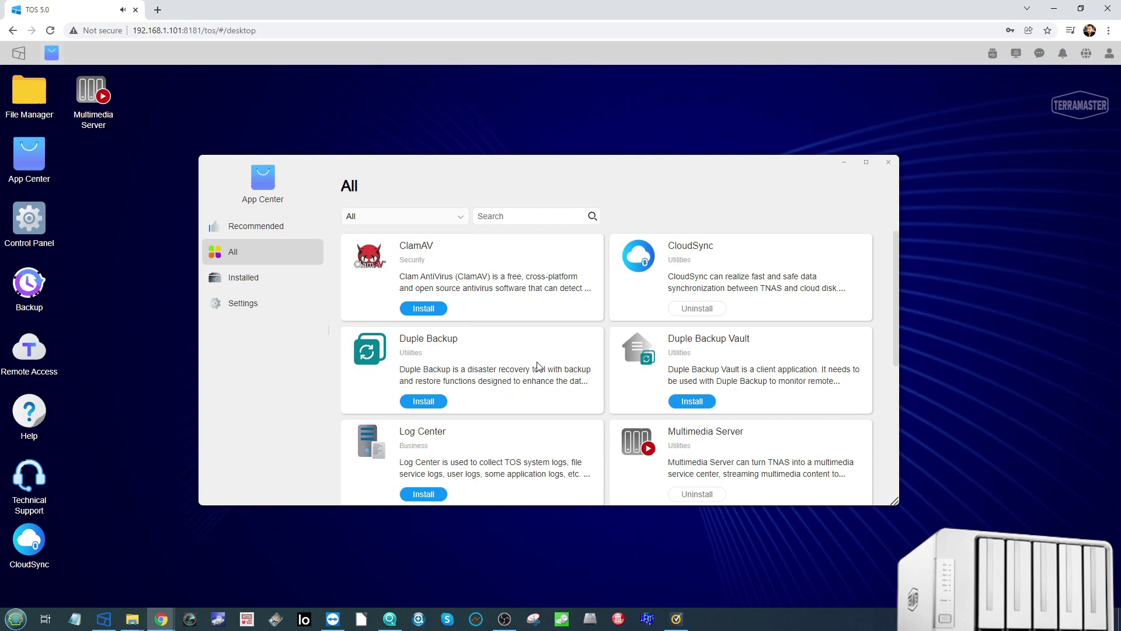
scroll(536, 362, down, 1)
scroll(567, 342, down, 3)
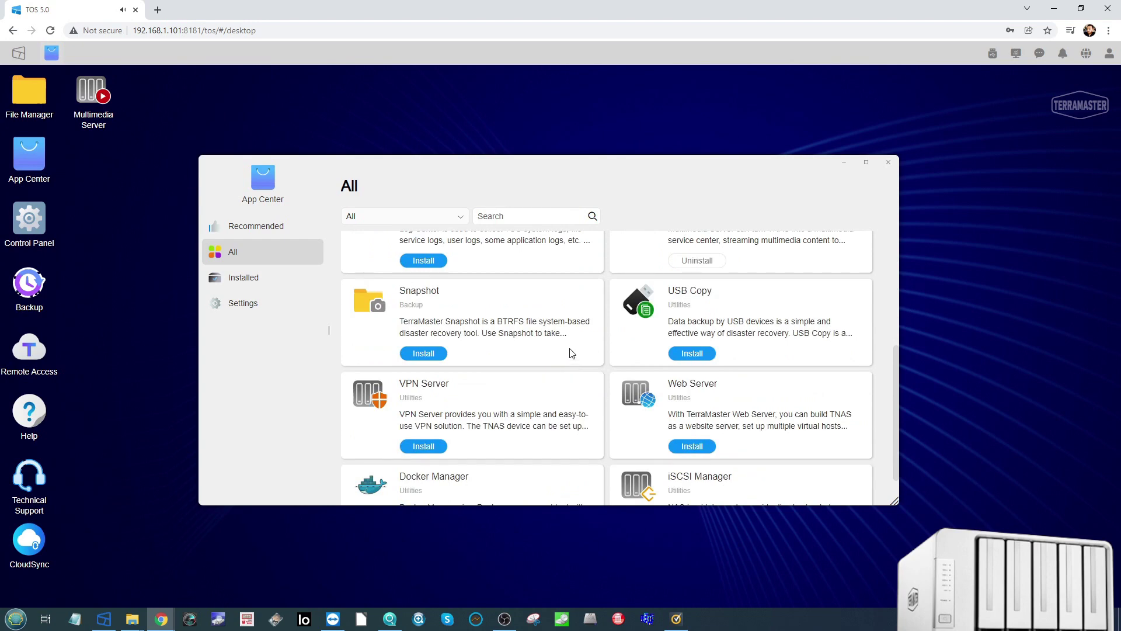
scroll(572, 355, down, 1)
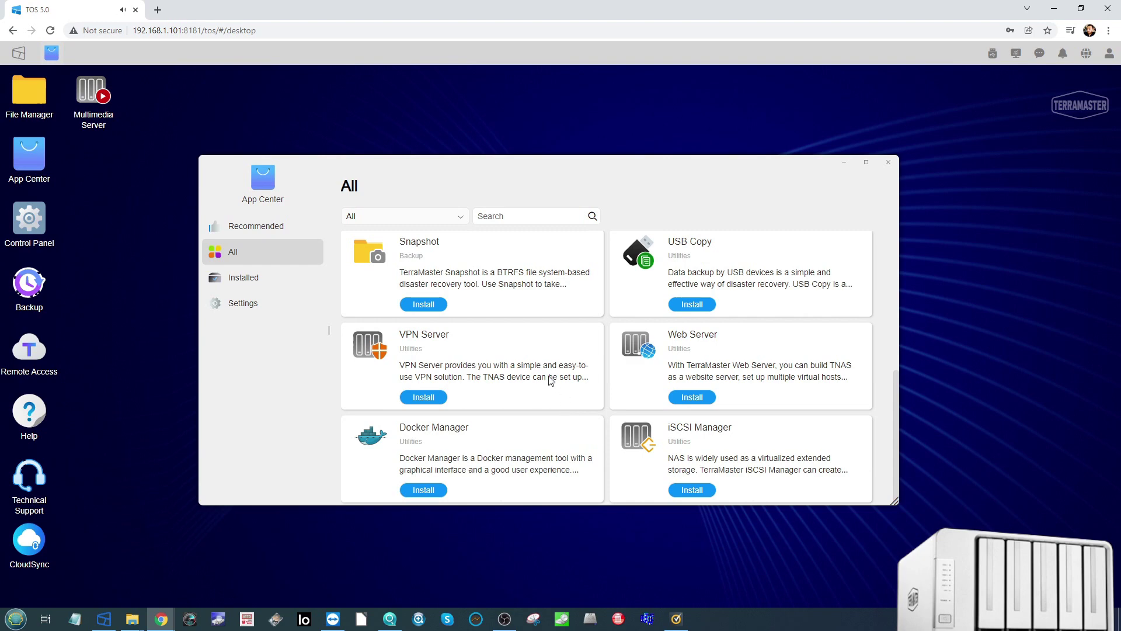
scroll(547, 344, up, 1)
scroll(519, 378, down, 1)
scroll(523, 374, up, 3)
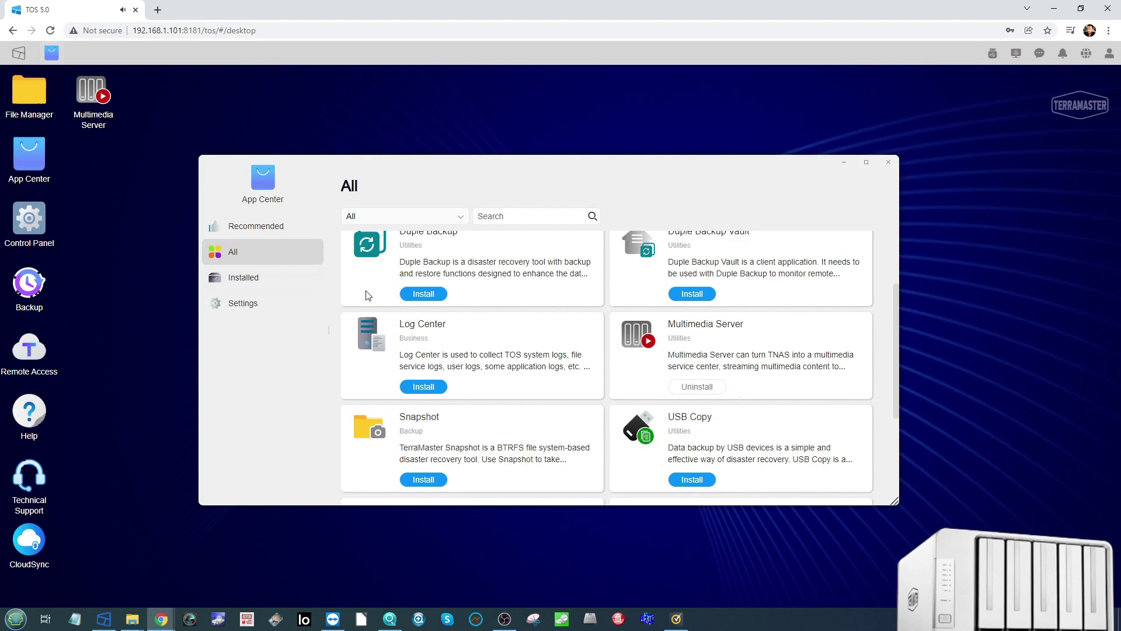
scroll(528, 341, up, 2)
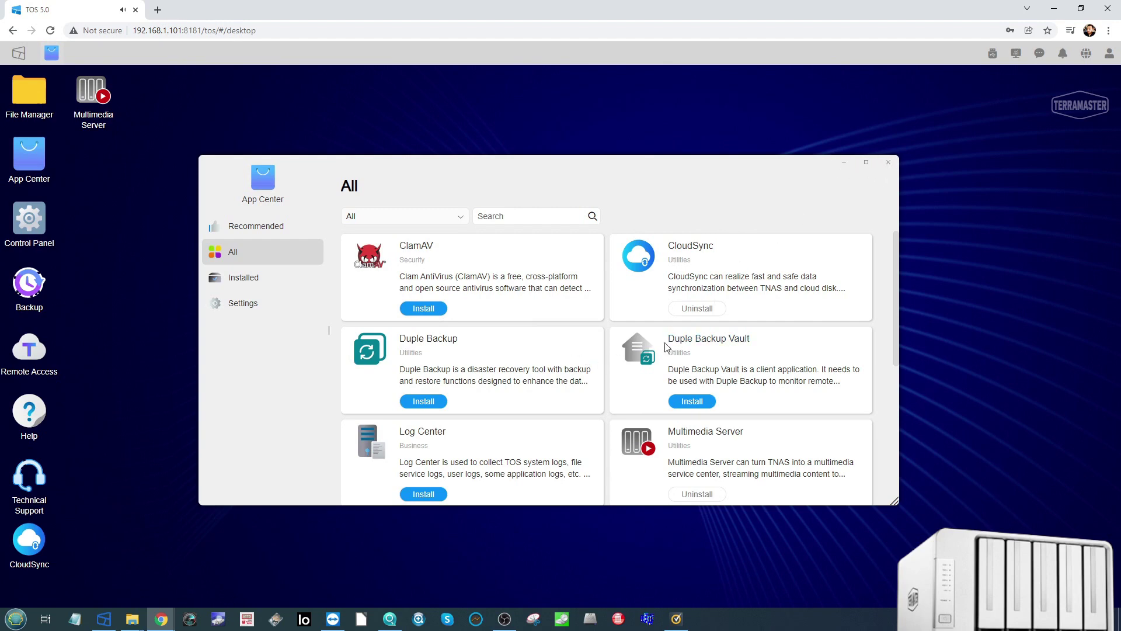
Step: Close the App Center window to return to the clear TOS desktop
click(888, 162)
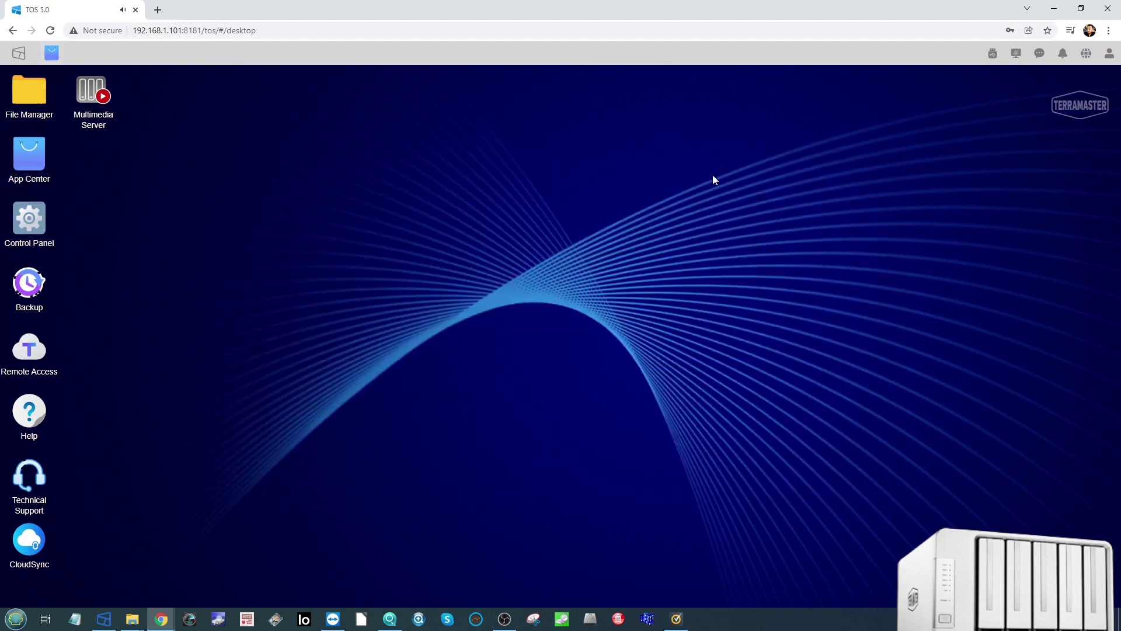